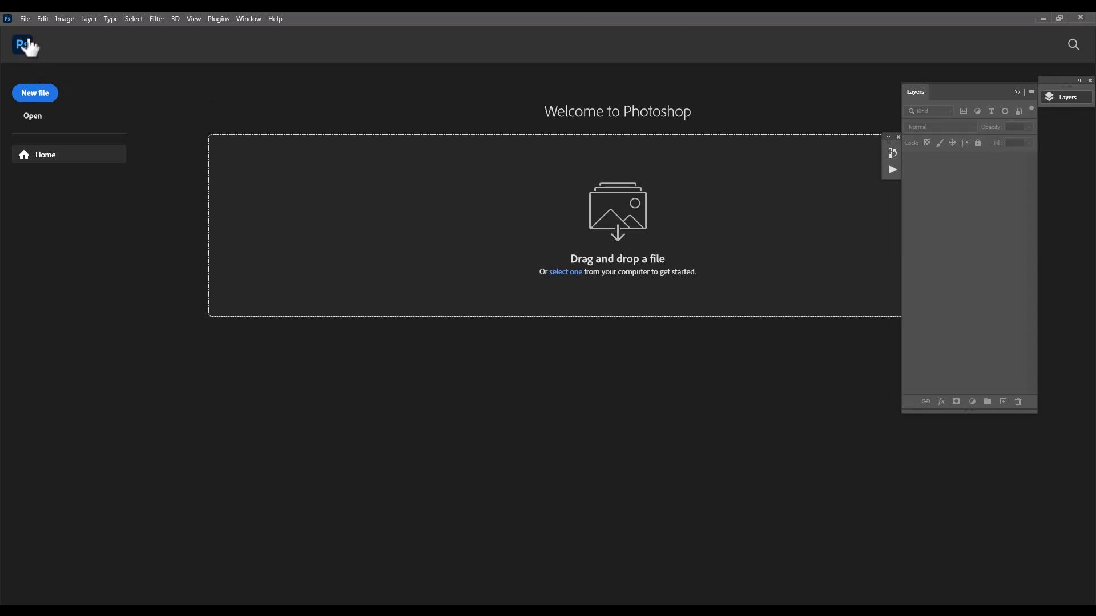
Step: Create a new blank white document 60 in wide by 30 in high at 100 ppi
{"action": "left_click", "coordinate": [23, 17]}
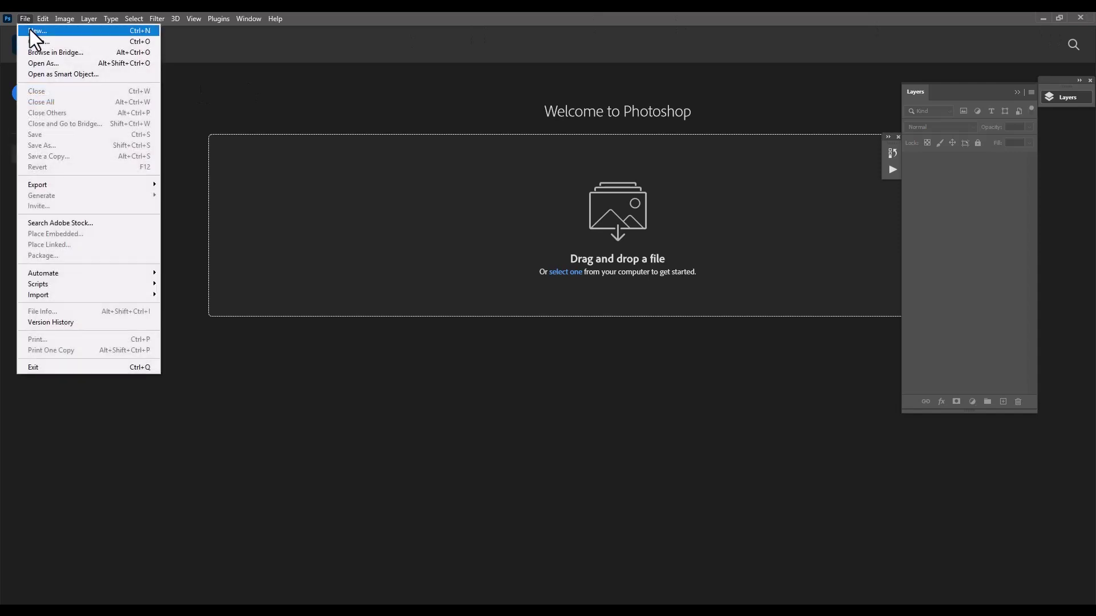
{"action": "left_click", "coordinate": [37, 29]}
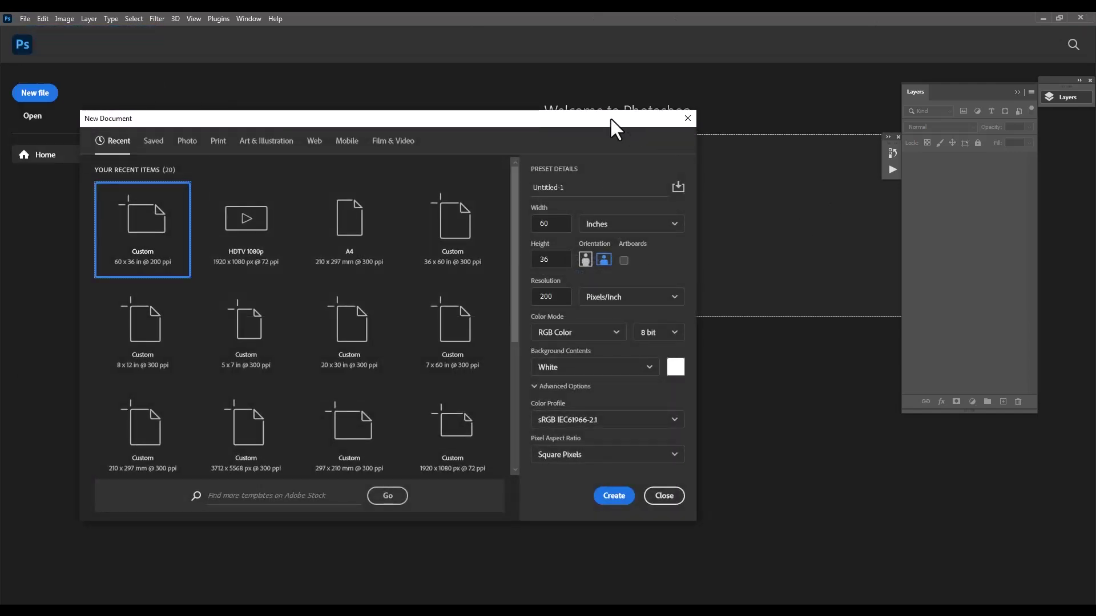
{"action": "left_click_drag", "start_coordinate": [611, 118], "coordinate": [683, 114]}
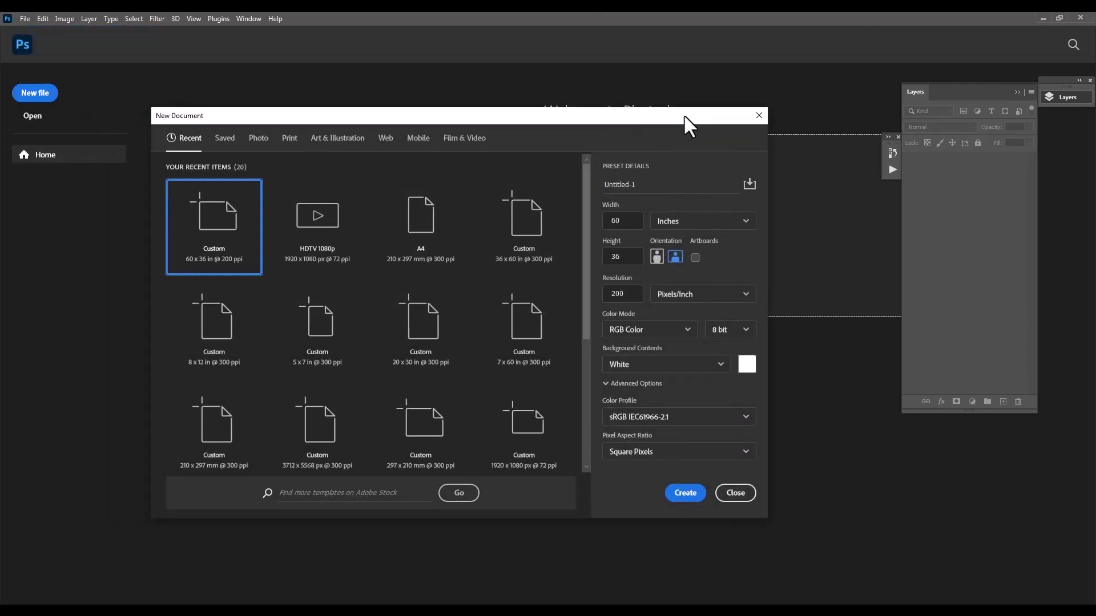
{"action": "left_click", "coordinate": [633, 257]}
{"action": "type", "text": "30"}
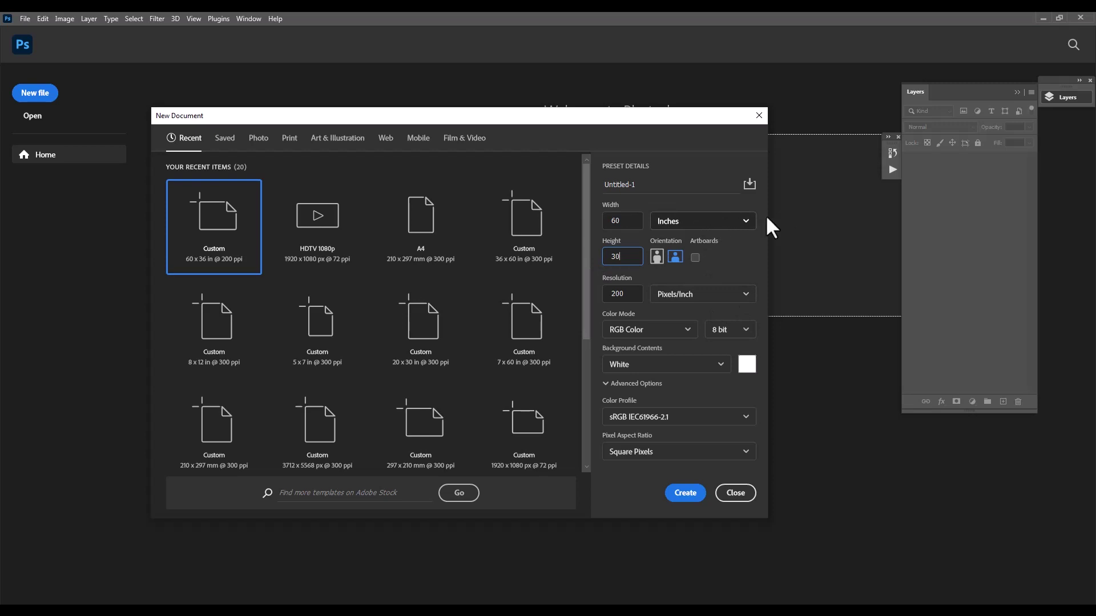
{"action": "left_click", "coordinate": [635, 220]}
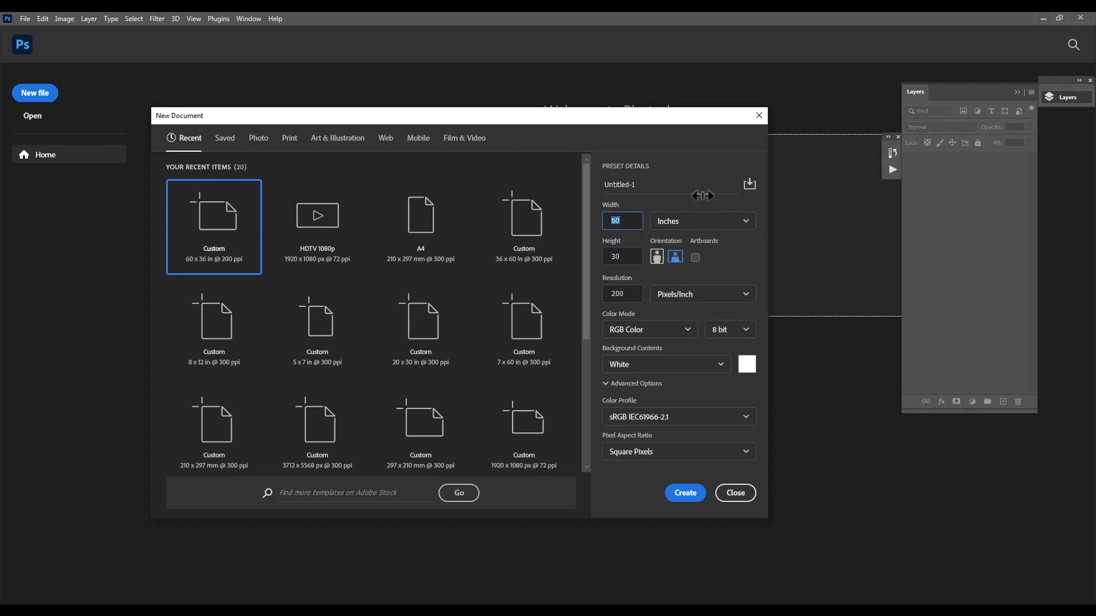
{"action": "type", "text": "60"}
{"action": "left_click", "coordinate": [621, 298]}
{"action": "type", "text": "100"}
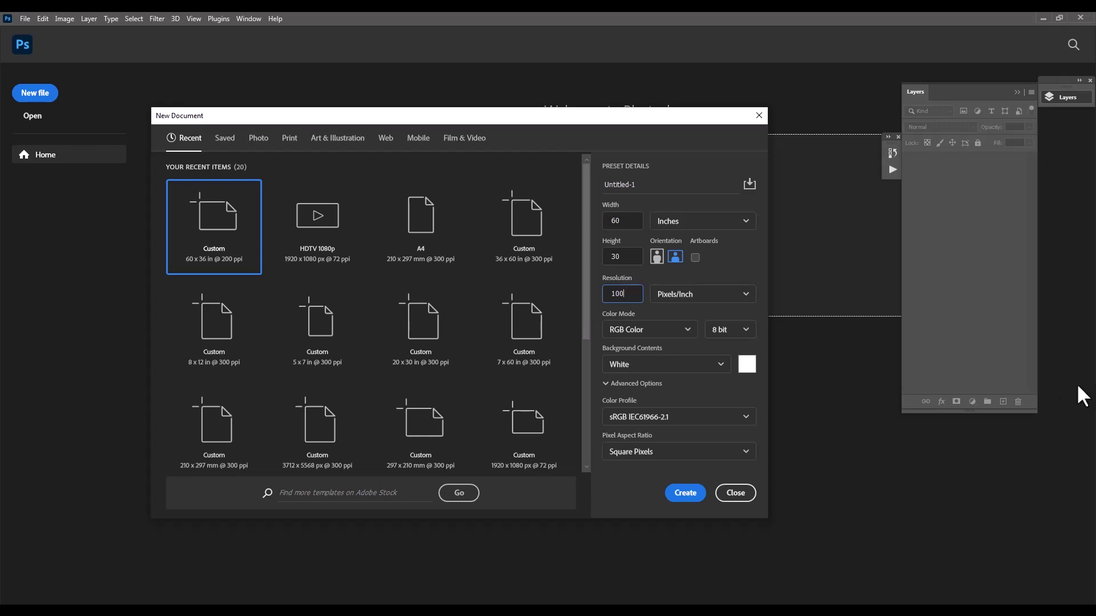
{"action": "left_click", "coordinate": [685, 494]}
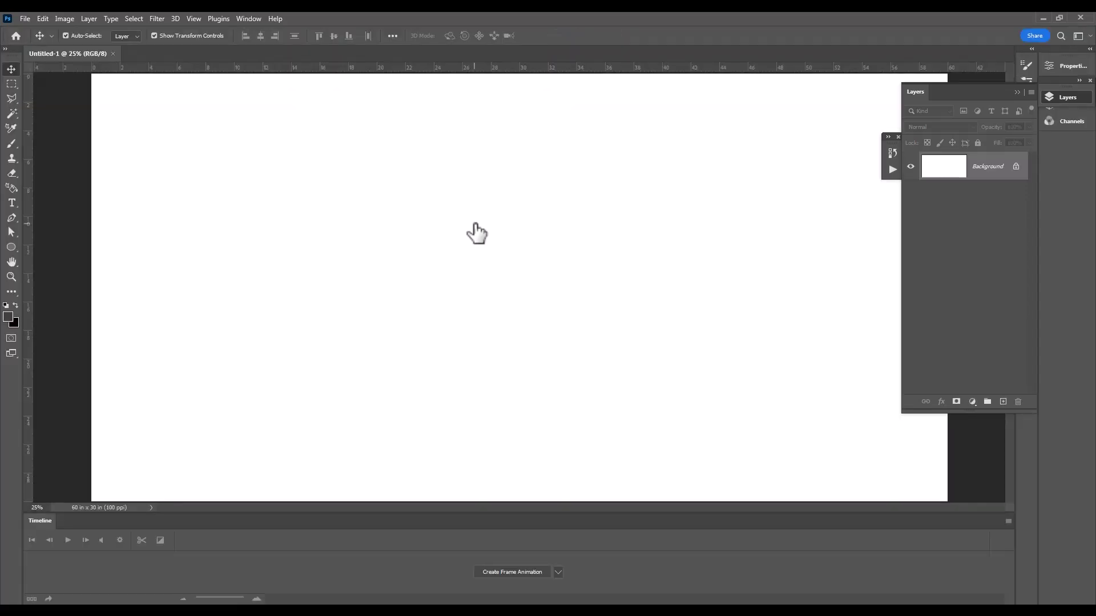
Step: Zoom out so the whole 60 × 30 inch canvas fits the window, and show the File menu
{"action": "left_click", "coordinate": [375, 357], "text": "alt"}
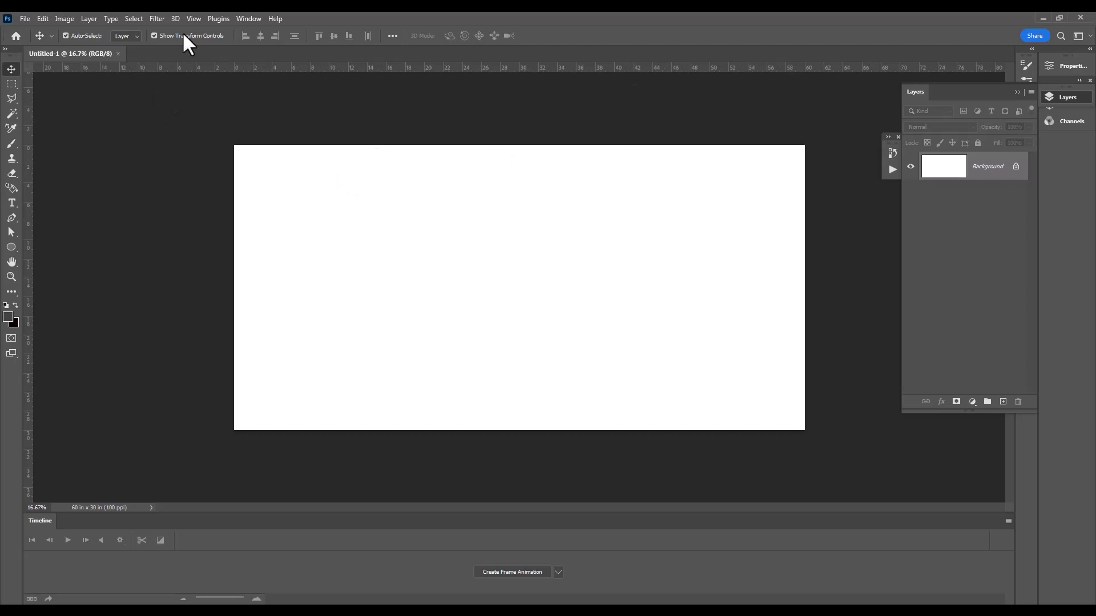
{"action": "left_click", "coordinate": [24, 18]}
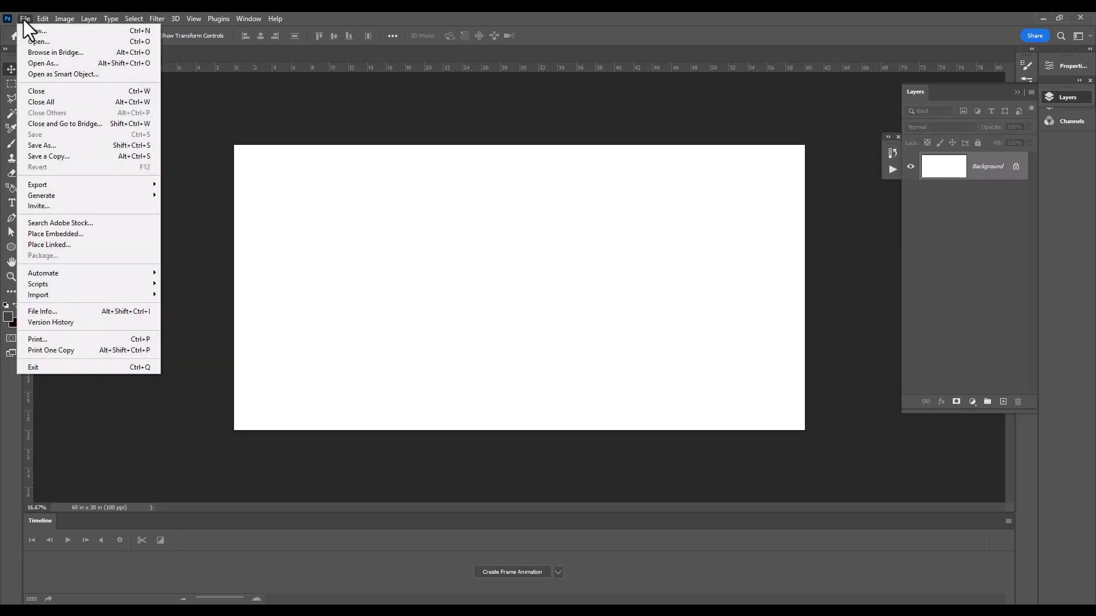
Step: Open the white-cap portrait, the bearded portrait and the sunset pexels-pixabay-33067.jpg together
{"action": "left_click", "coordinate": [45, 42]}
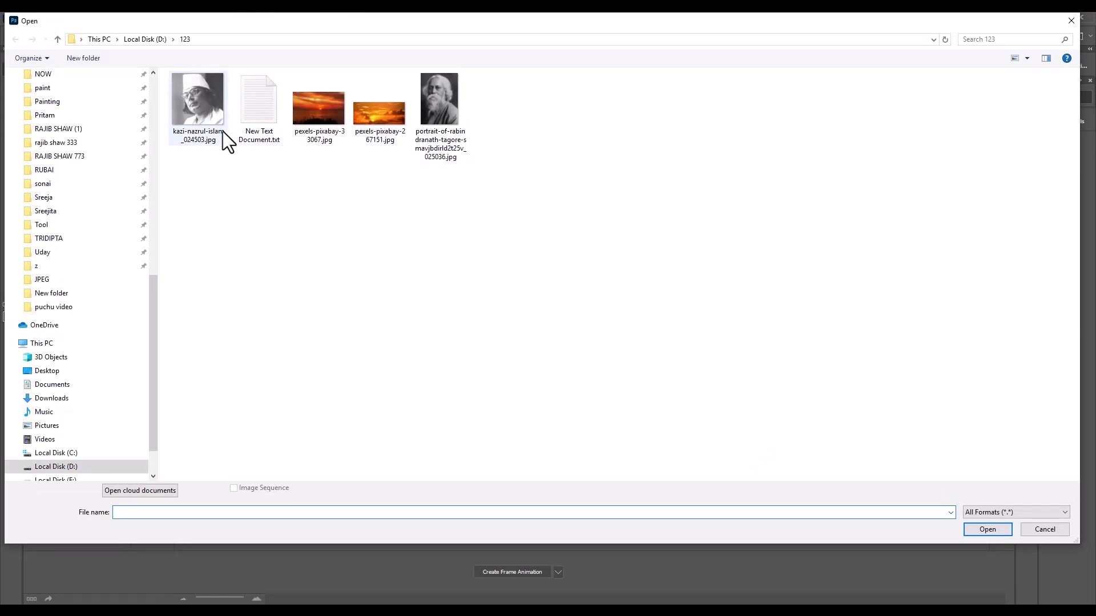
{"action": "left_click", "coordinate": [196, 114]}
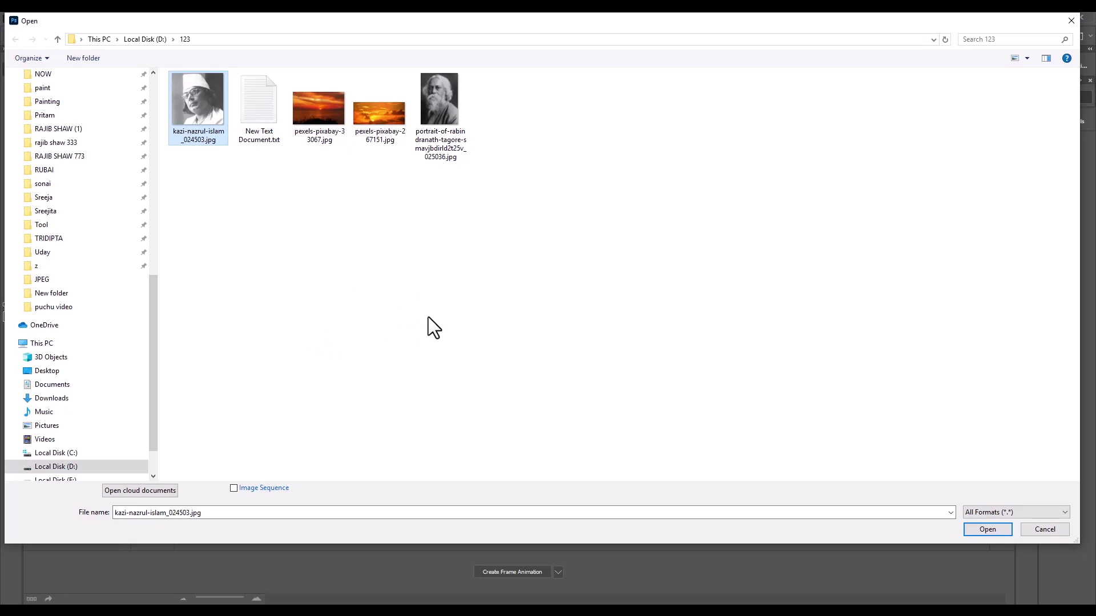
{"action": "left_click", "coordinate": [451, 121], "text": "ctrl"}
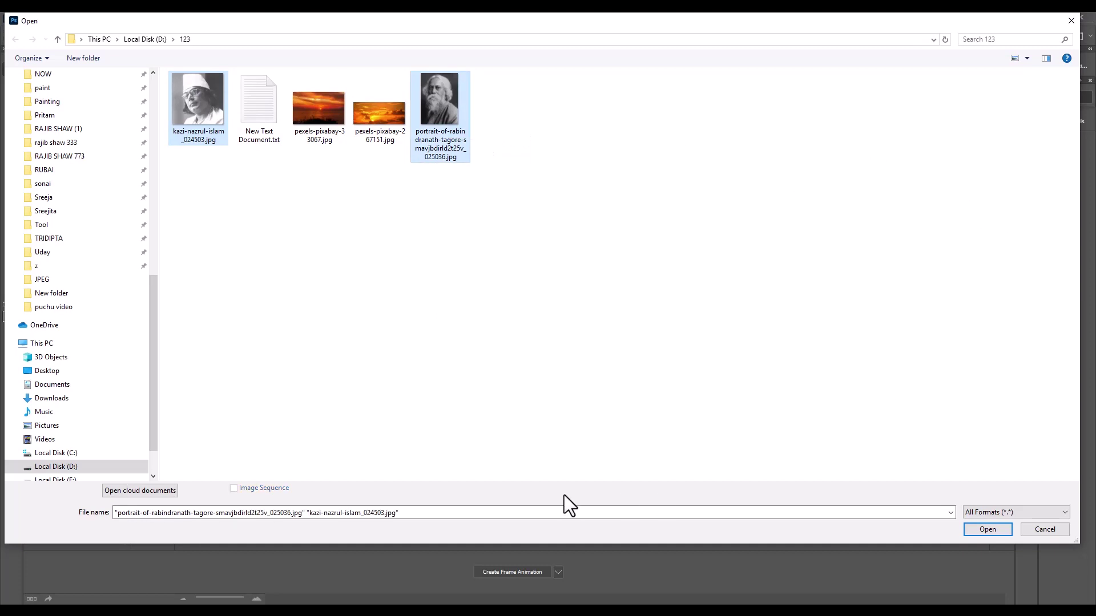
{"action": "left_click", "coordinate": [313, 125], "text": "ctrl"}
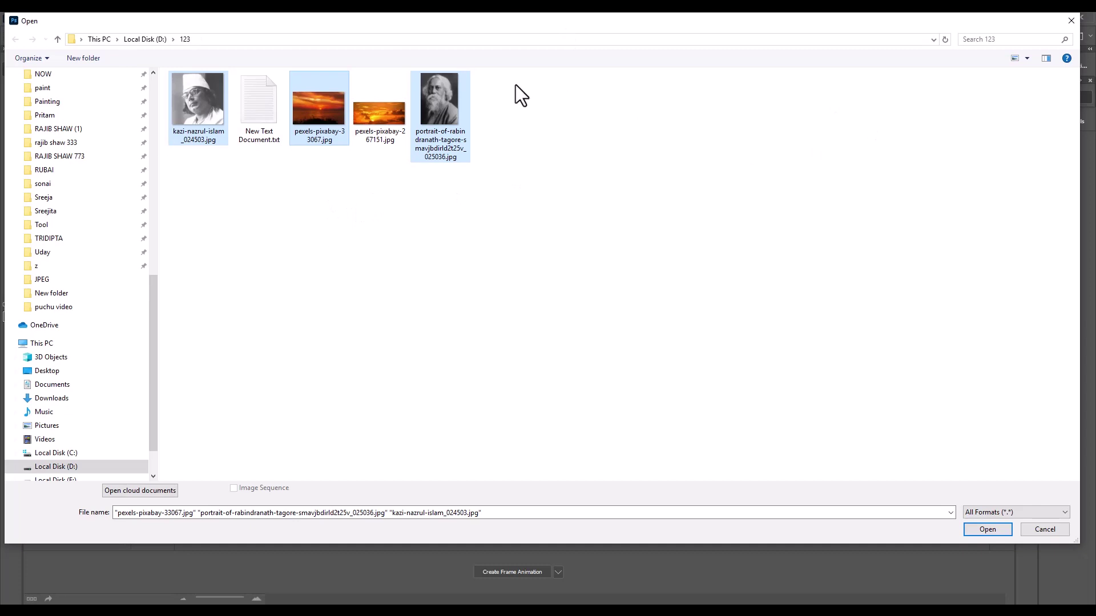
{"action": "left_click", "coordinate": [987, 530]}
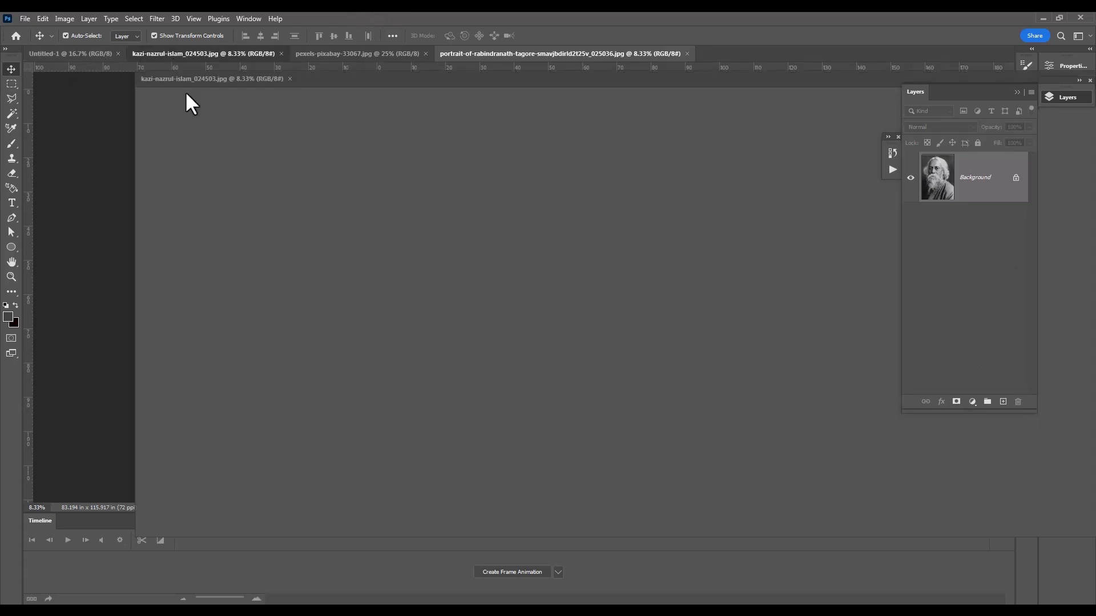
Step: Float the two portraits, the blank banner and the sunset photo as separate windows
{"action": "left_click_drag", "start_coordinate": [174, 58], "coordinate": [248, 155]}
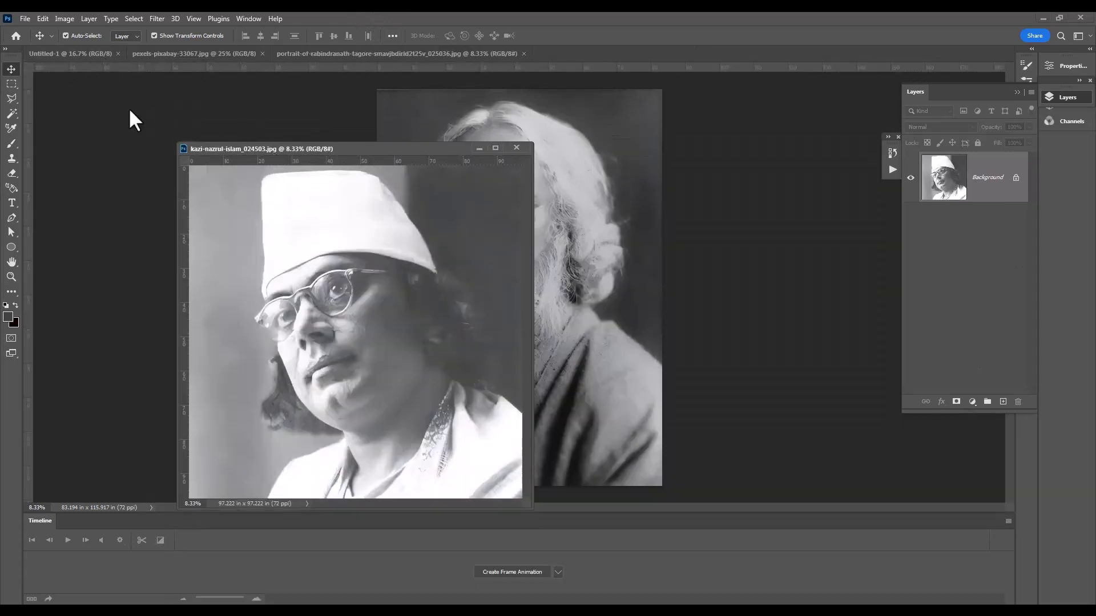
{"action": "left_click_drag", "start_coordinate": [38, 50], "coordinate": [380, 179]}
{"action": "left_click_drag", "start_coordinate": [254, 57], "coordinate": [451, 199]}
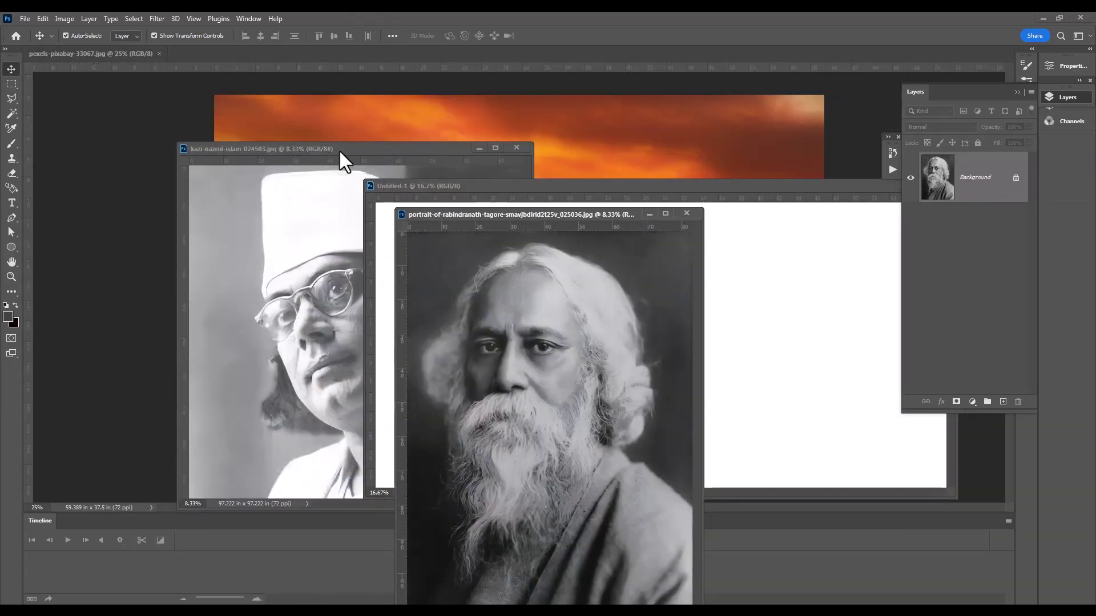
{"action": "left_click_drag", "start_coordinate": [338, 149], "coordinate": [648, 190]}
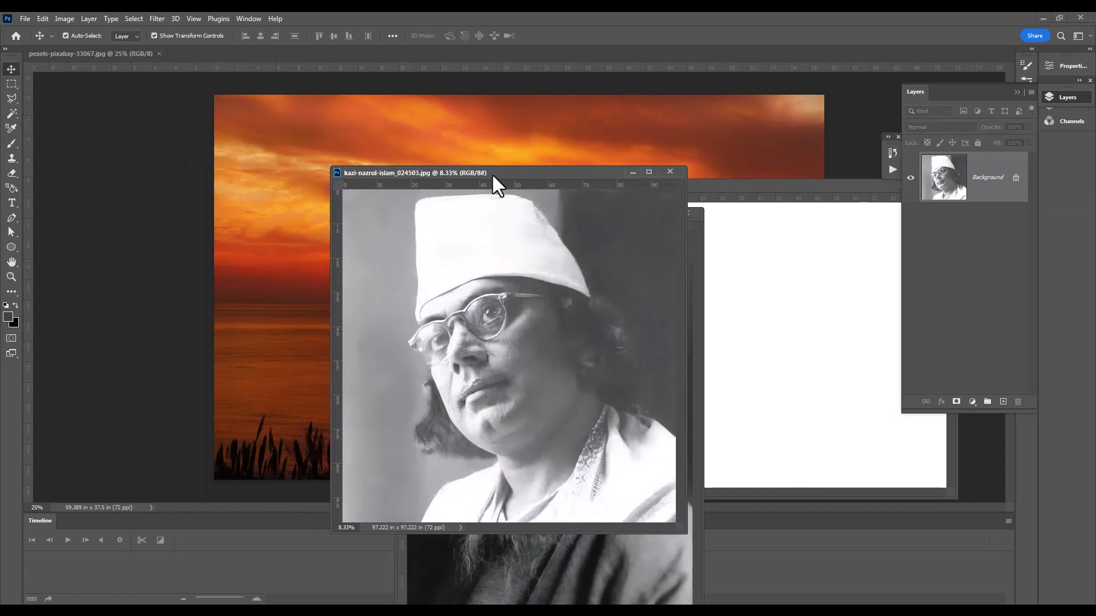
{"action": "mouse_move", "coordinate": [91, 54]}
{"action": "left_mouse_down"}
{"action": "mouse_move", "coordinate": [425, 184]}
{"action": "mouse_move", "coordinate": [205, 78]}
{"action": "mouse_move", "coordinate": [129, 79]}
{"action": "left_mouse_up"}
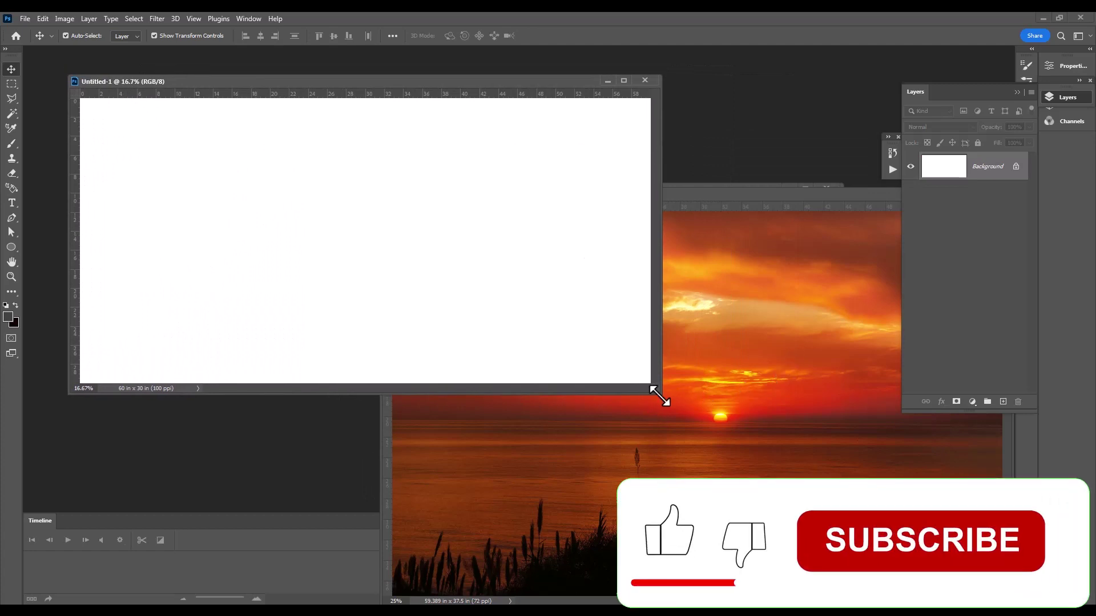
Step: Enlarge the banner window and drag the sunset photo onto it as a new layer
{"action": "left_click_drag", "start_coordinate": [657, 393], "coordinate": [815, 491]}
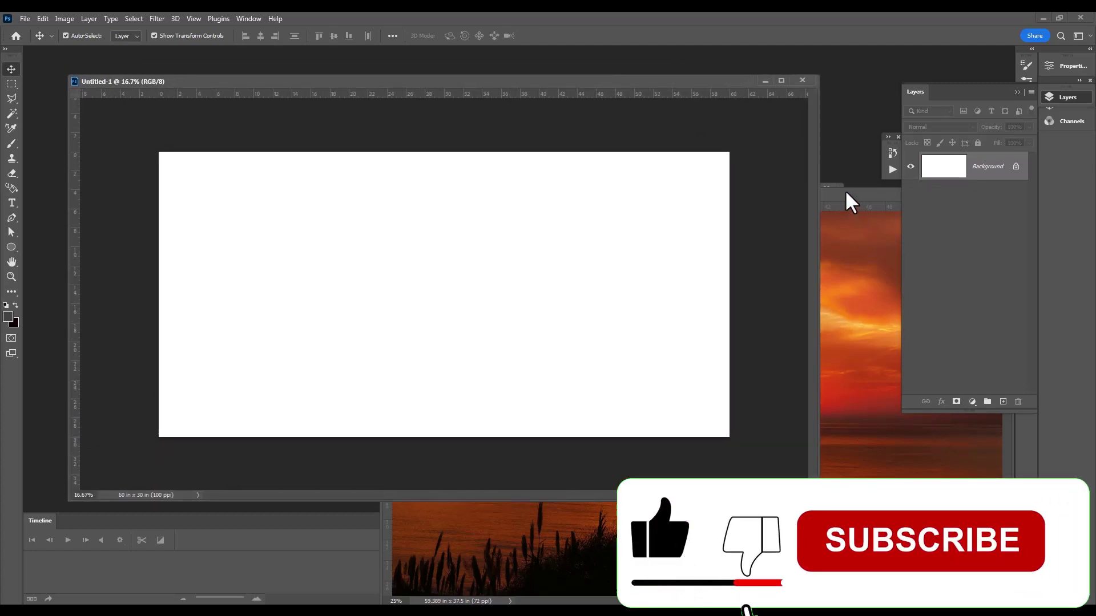
{"action": "left_click_drag", "start_coordinate": [846, 197], "coordinate": [829, 218]}
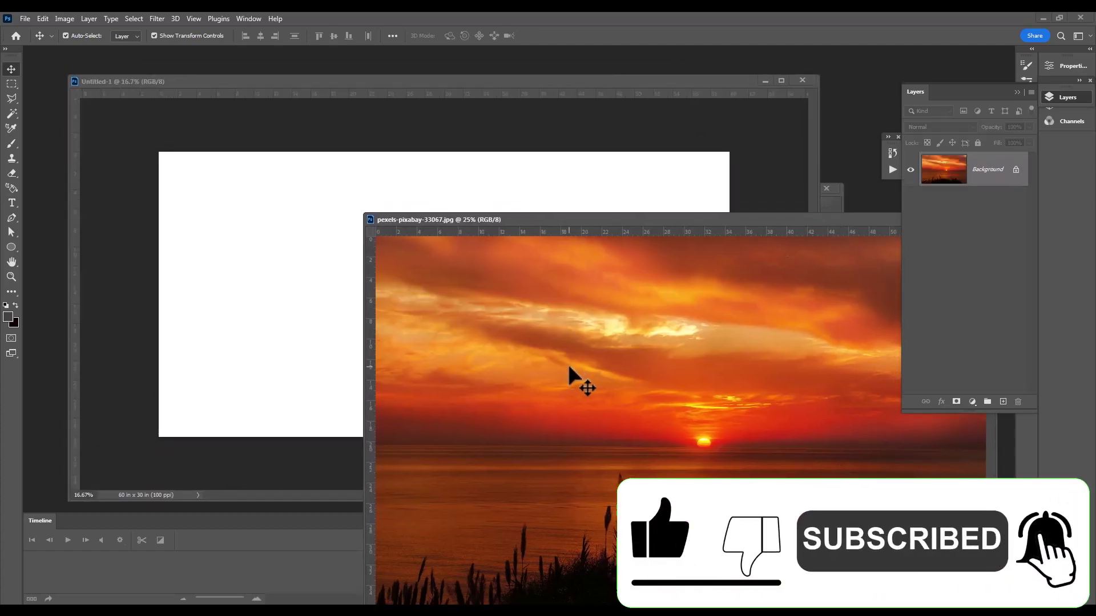
{"action": "left_click_drag", "start_coordinate": [563, 357], "coordinate": [310, 265]}
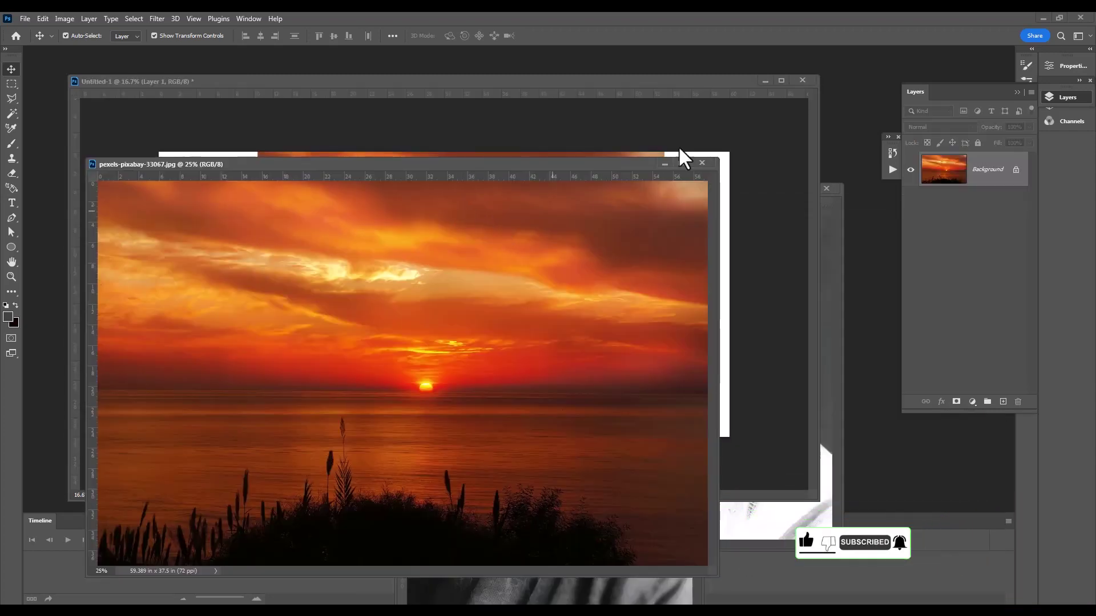
Step: Move the sunset layer to the banner's top-left and enlarge it toward the edges
{"action": "left_click", "coordinate": [702, 163]}
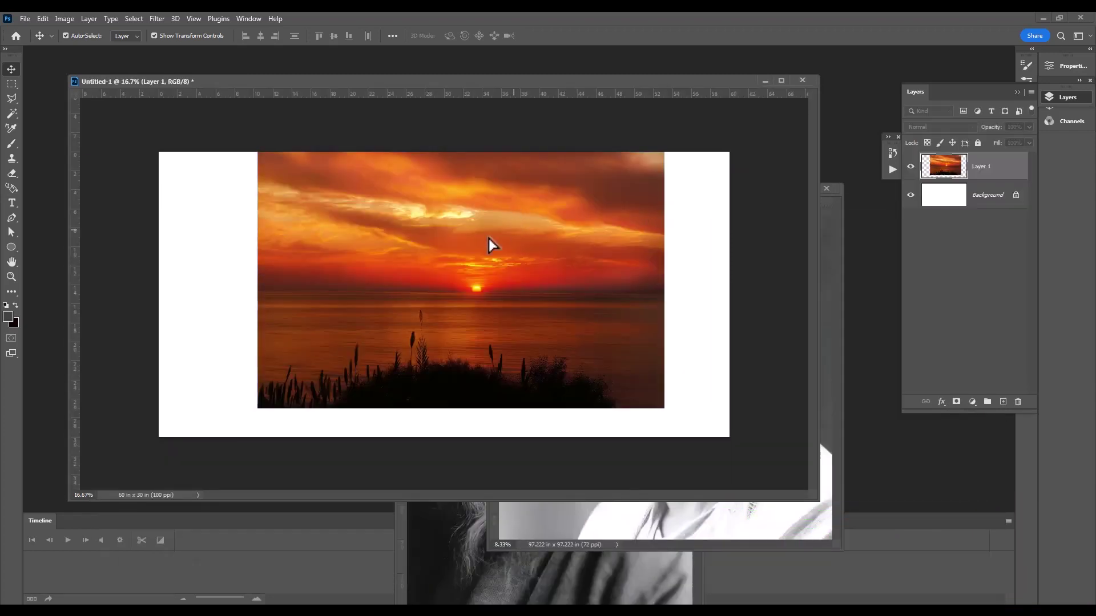
{"action": "mouse_move", "coordinate": [491, 244]}
{"action": "left_mouse_down"}
{"action": "mouse_move", "coordinate": [419, 221]}
{"action": "mouse_move", "coordinate": [415, 203]}
{"action": "left_mouse_up"}
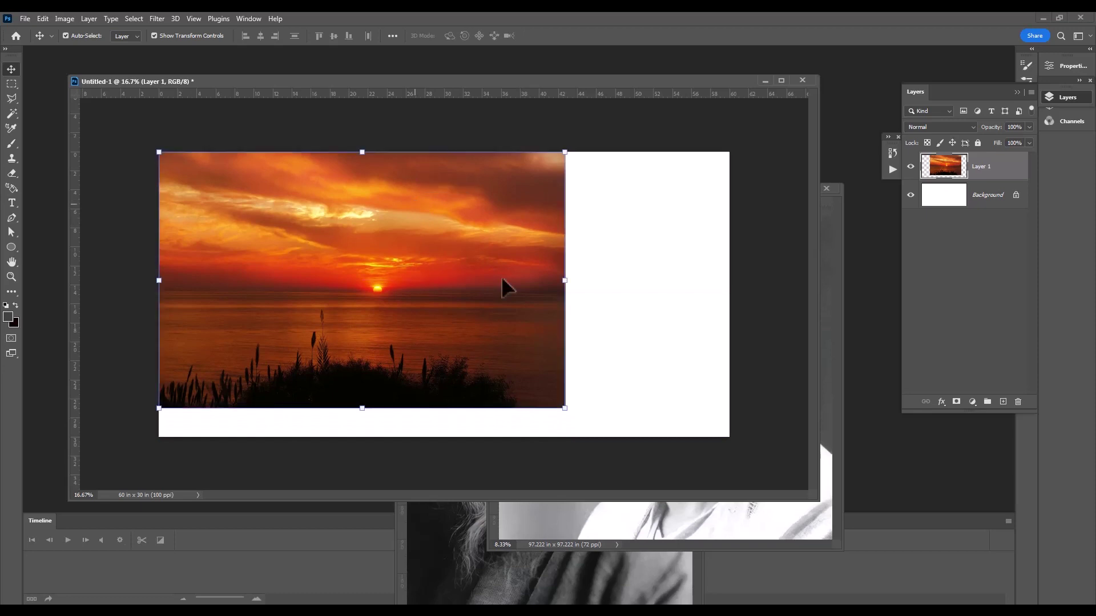
{"action": "left_click_drag", "start_coordinate": [565, 409], "coordinate": [626, 447]}
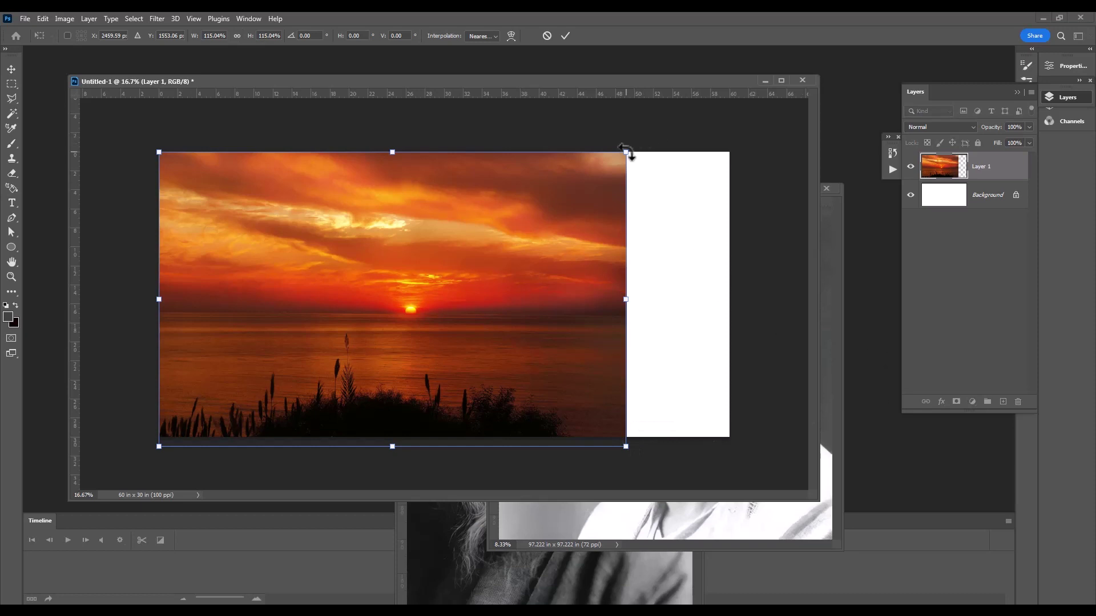
{"action": "mouse_move", "coordinate": [626, 153]}
{"action": "left_mouse_down"}
{"action": "mouse_move", "coordinate": [679, 141]}
{"action": "mouse_move", "coordinate": [714, 114]}
{"action": "mouse_move", "coordinate": [765, 123]}
{"action": "left_mouse_up"}
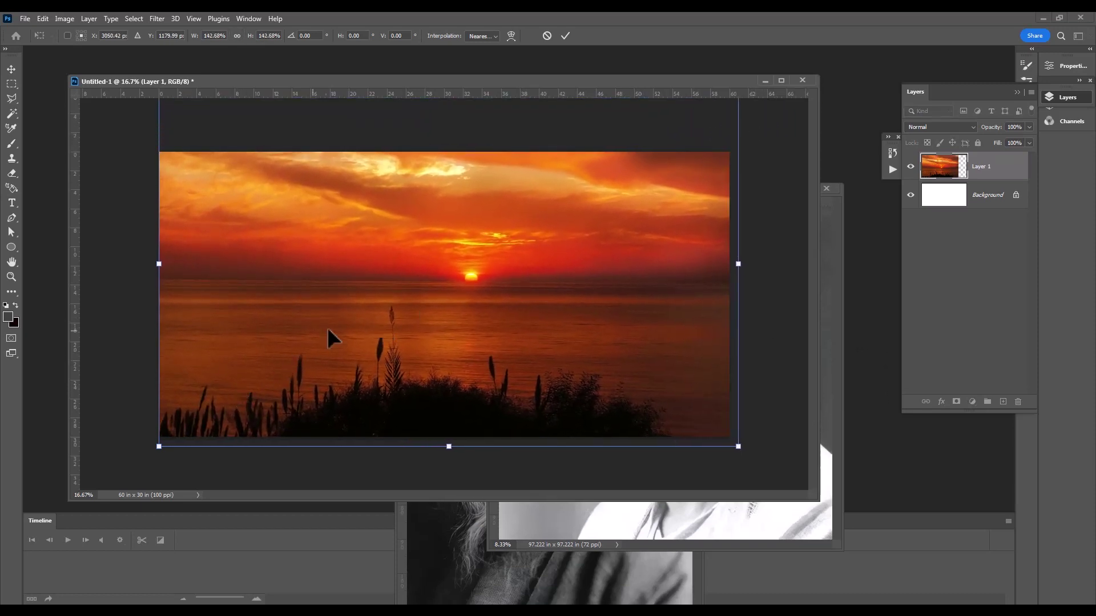
{"action": "left_click_drag", "start_coordinate": [329, 328], "coordinate": [320, 349]}
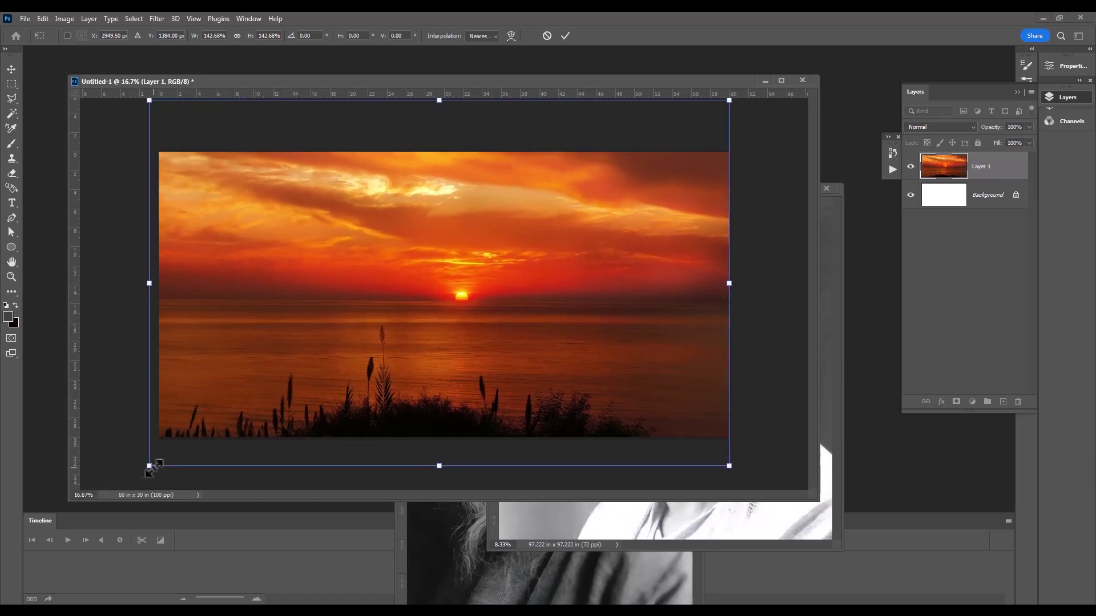
{"action": "left_click_drag", "start_coordinate": [149, 466], "coordinate": [85, 497]}
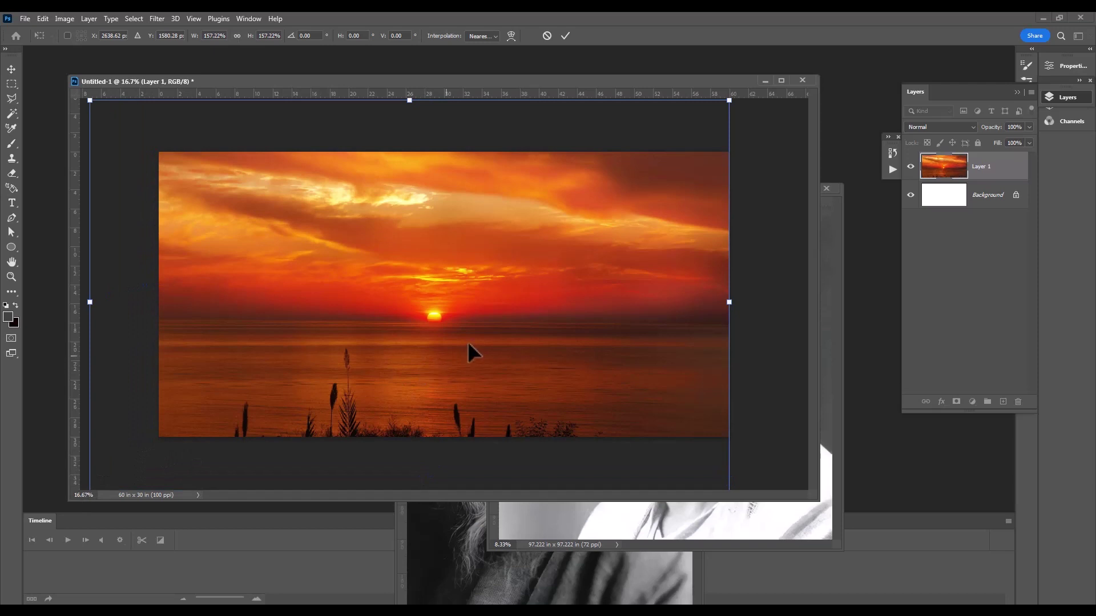
{"action": "left_click_drag", "start_coordinate": [686, 81], "coordinate": [639, 68]}
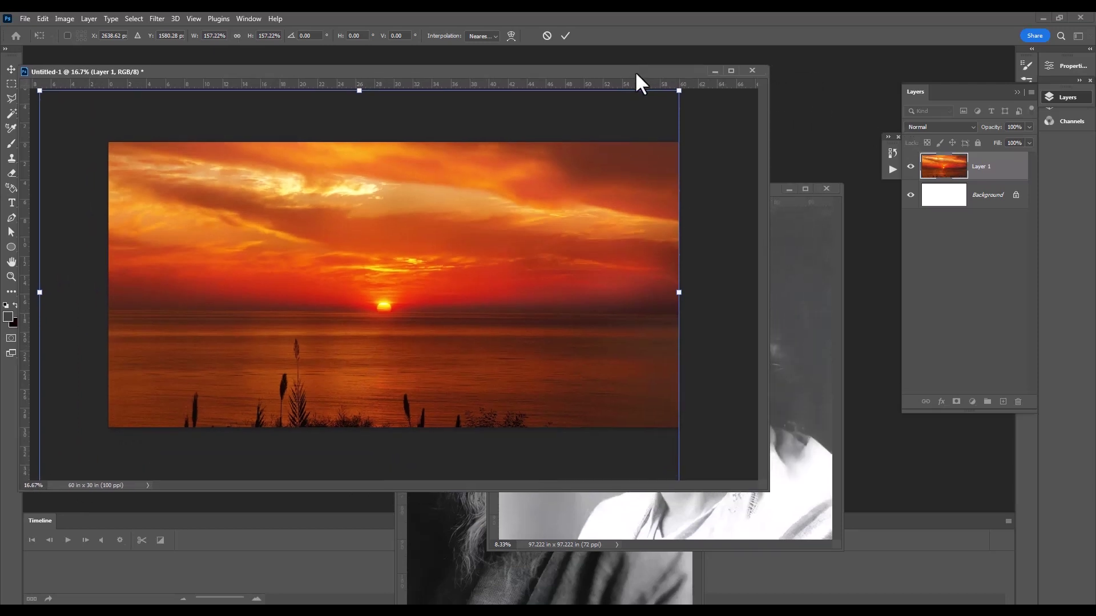
{"action": "left_click", "coordinate": [812, 249]}
{"action": "left_click_drag", "start_coordinate": [735, 186], "coordinate": [792, 252]}
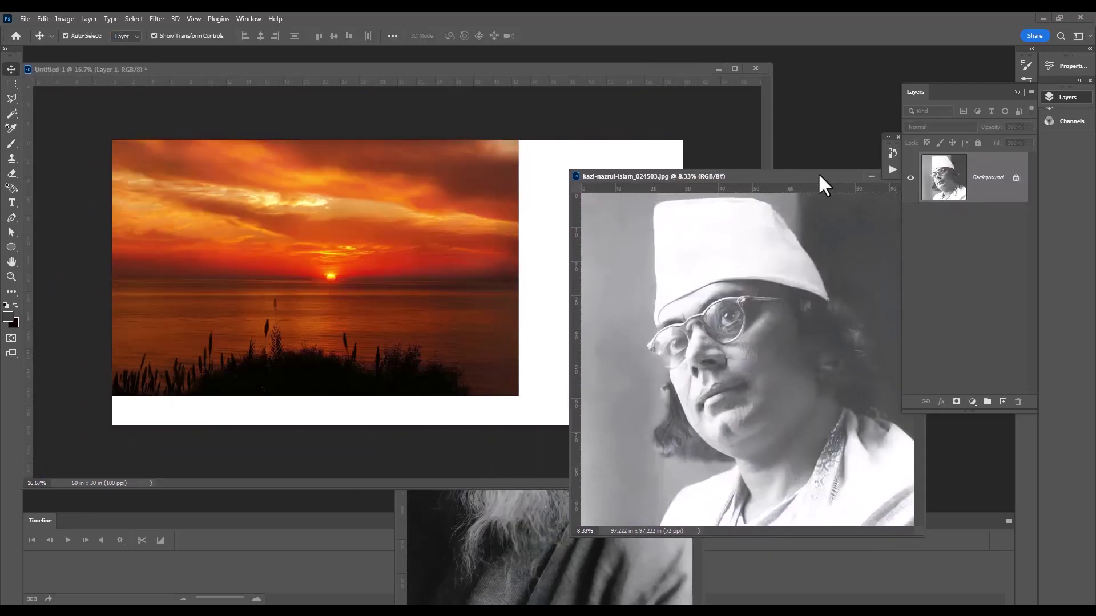
Step: Stretch the sunset to the canvas edges so no white shows, and confirm the transform
{"action": "left_click", "coordinate": [532, 69]}
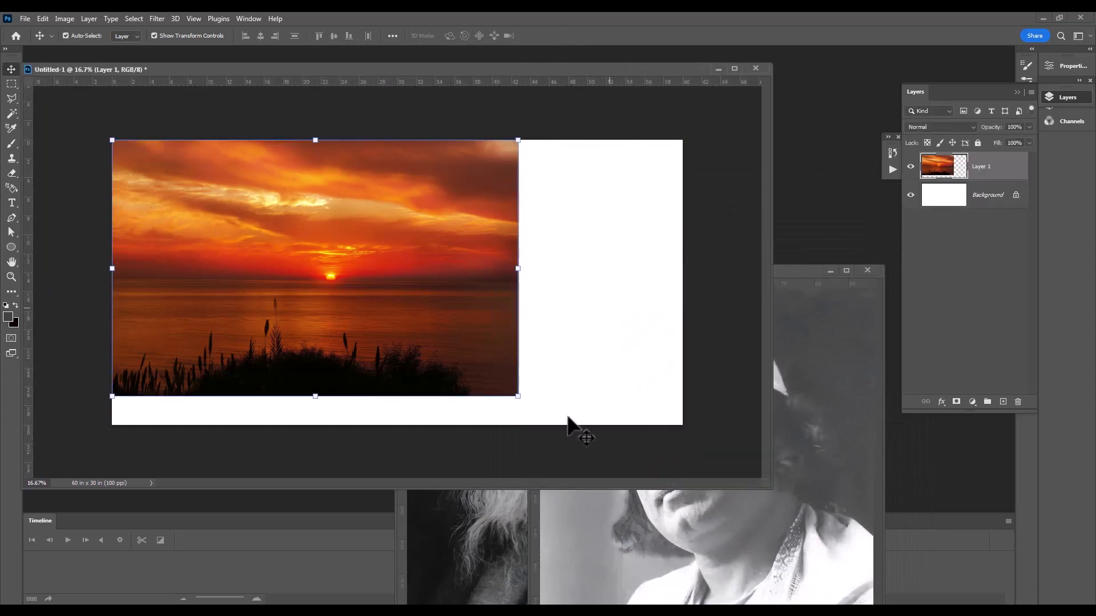
{"action": "left_click_drag", "start_coordinate": [518, 396], "coordinate": [726, 447]}
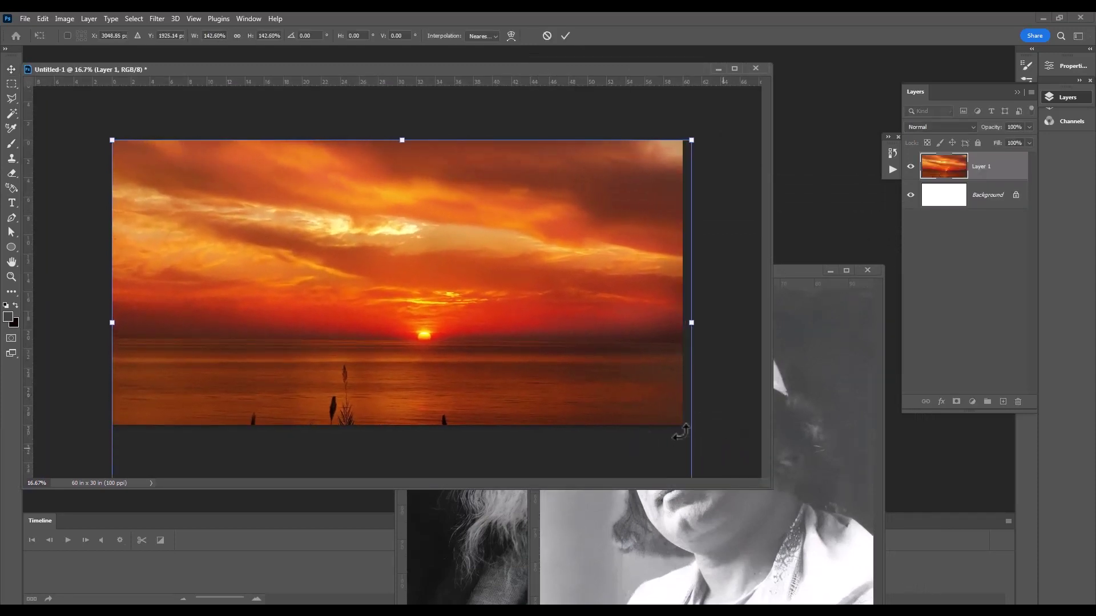
{"action": "left_click_drag", "start_coordinate": [568, 369], "coordinate": [560, 364]}
{"action": "key", "text": "Return"}
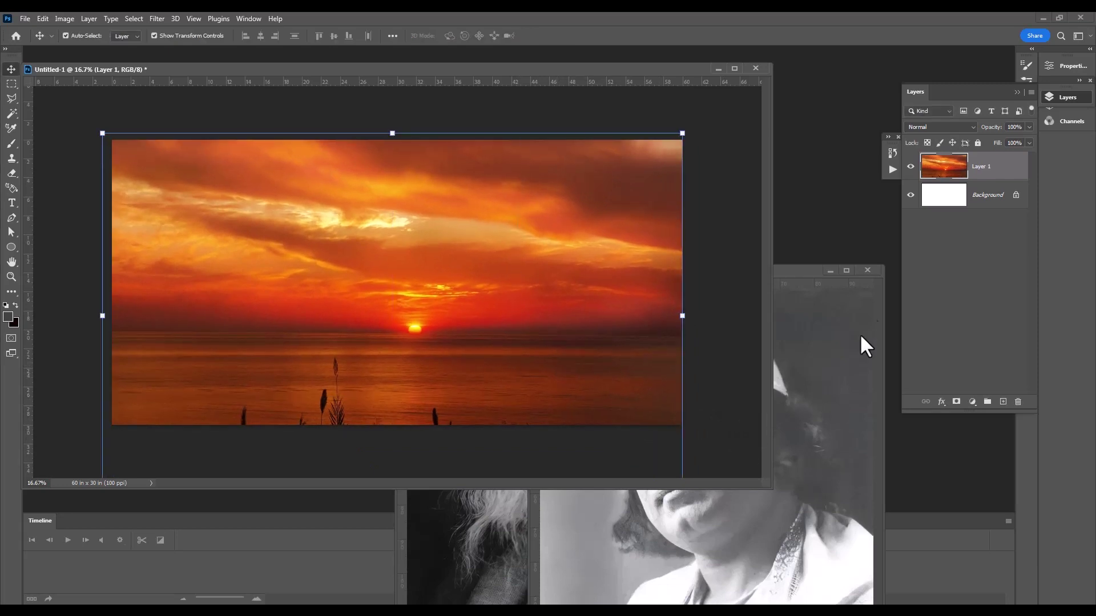
Step: Copy the white-cap portrait onto the banner and begin shrinking it with Free Transform
{"action": "mouse_move", "coordinate": [788, 270]}
{"action": "left_mouse_down"}
{"action": "mouse_move", "coordinate": [782, 125]}
{"action": "mouse_move", "coordinate": [645, 162]}
{"action": "left_mouse_up"}
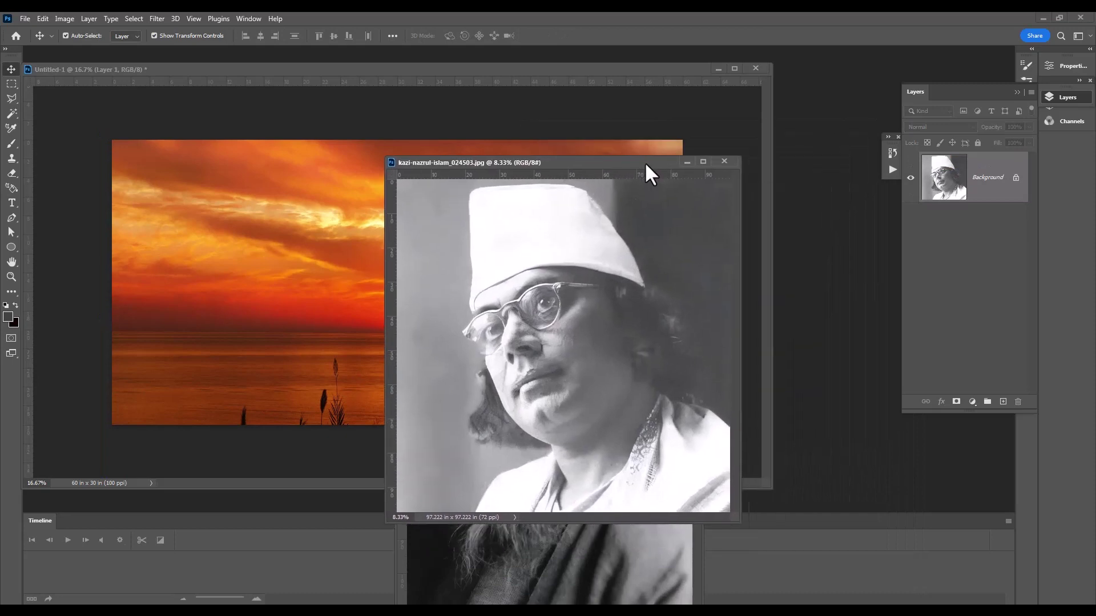
{"action": "left_click_drag", "start_coordinate": [594, 296], "coordinate": [235, 265]}
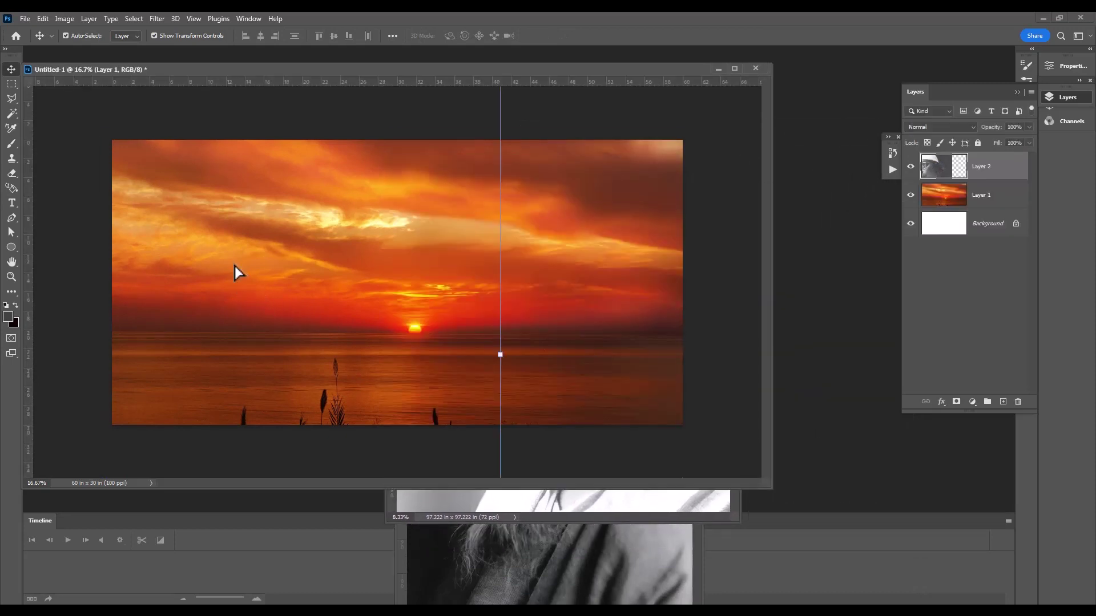
{"action": "left_click_drag", "start_coordinate": [389, 261], "coordinate": [396, 211]}
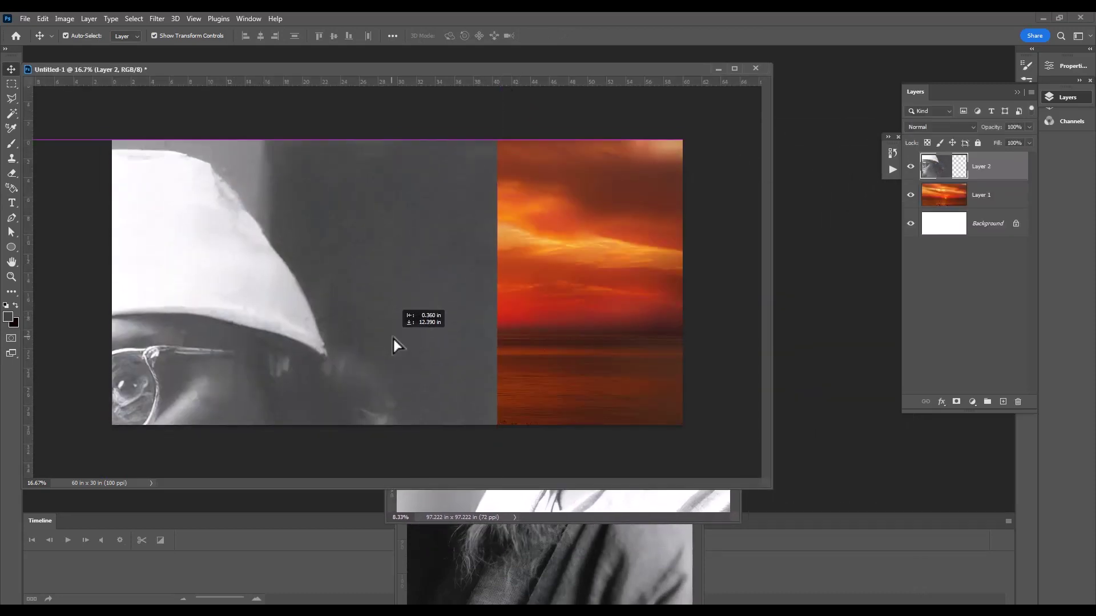
{"action": "key", "text": "ctrl+t"}
{"action": "left_click_drag", "start_coordinate": [498, 140], "coordinate": [305, 334]}
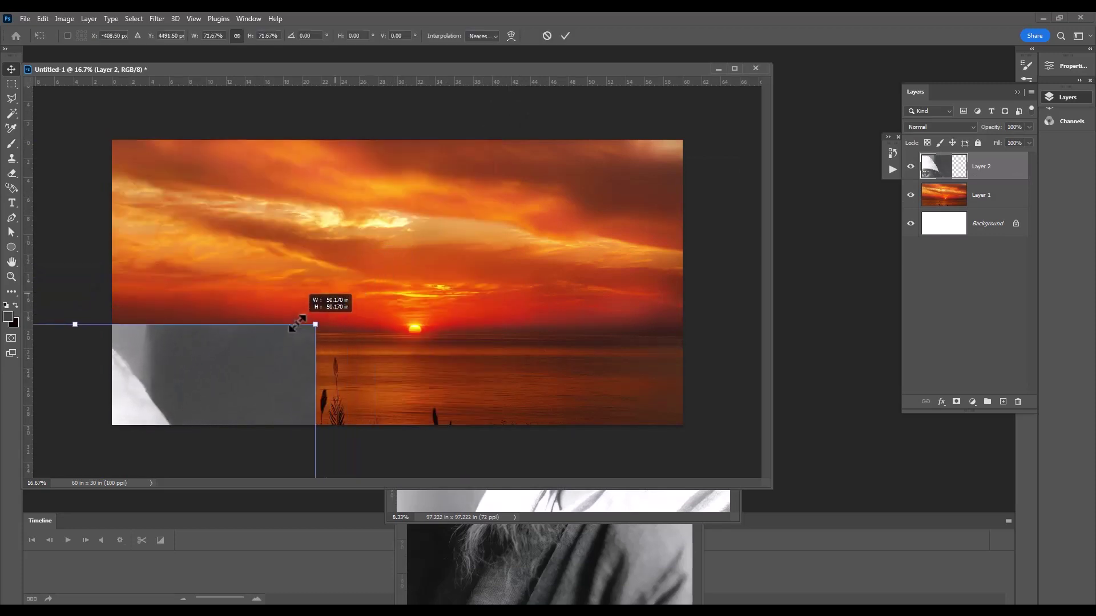
{"action": "left_click_drag", "start_coordinate": [320, 148], "coordinate": [326, 138]}
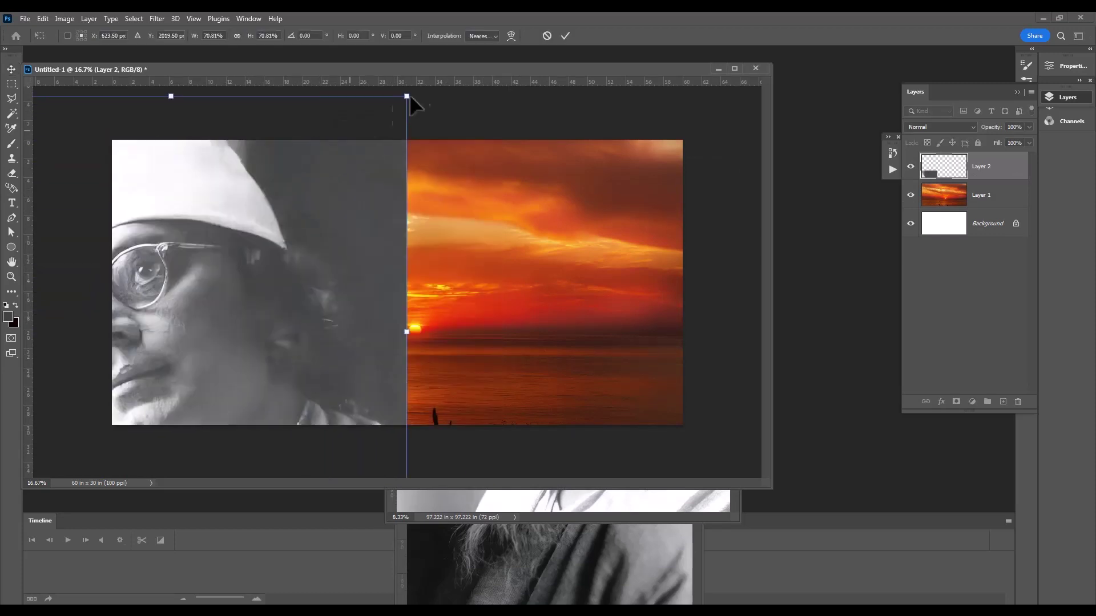
{"action": "left_click_drag", "start_coordinate": [402, 107], "coordinate": [308, 258]}
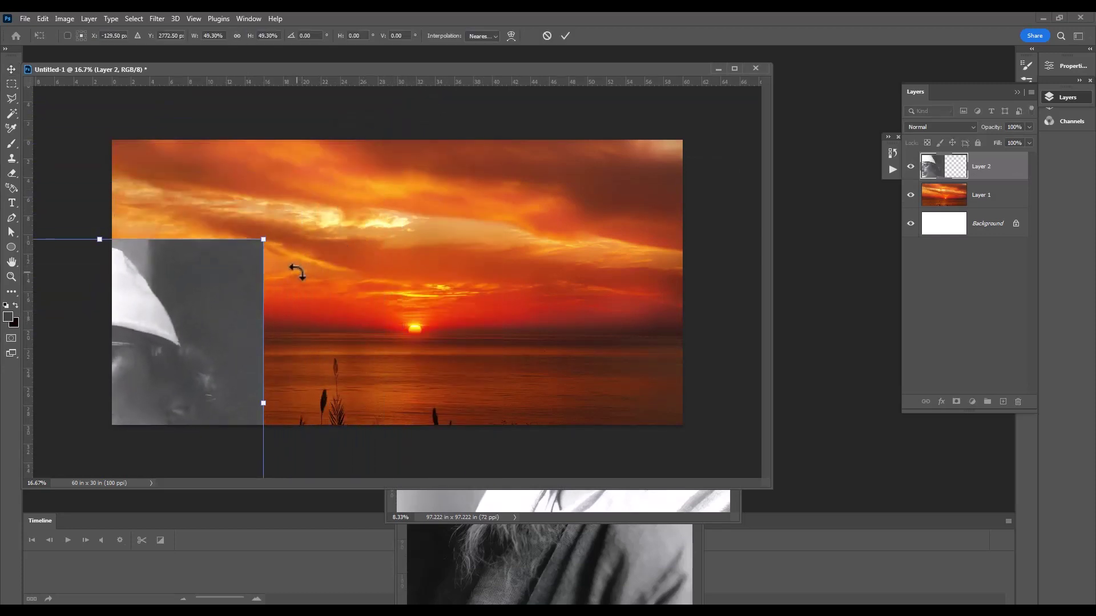
Step: Move the portrait to the banner's right side, shrink it further, and tuck the bearded document away
{"action": "mouse_move", "coordinate": [197, 328]}
{"action": "left_mouse_down"}
{"action": "mouse_move", "coordinate": [668, 197]}
{"action": "mouse_move", "coordinate": [654, 193]}
{"action": "left_mouse_up"}
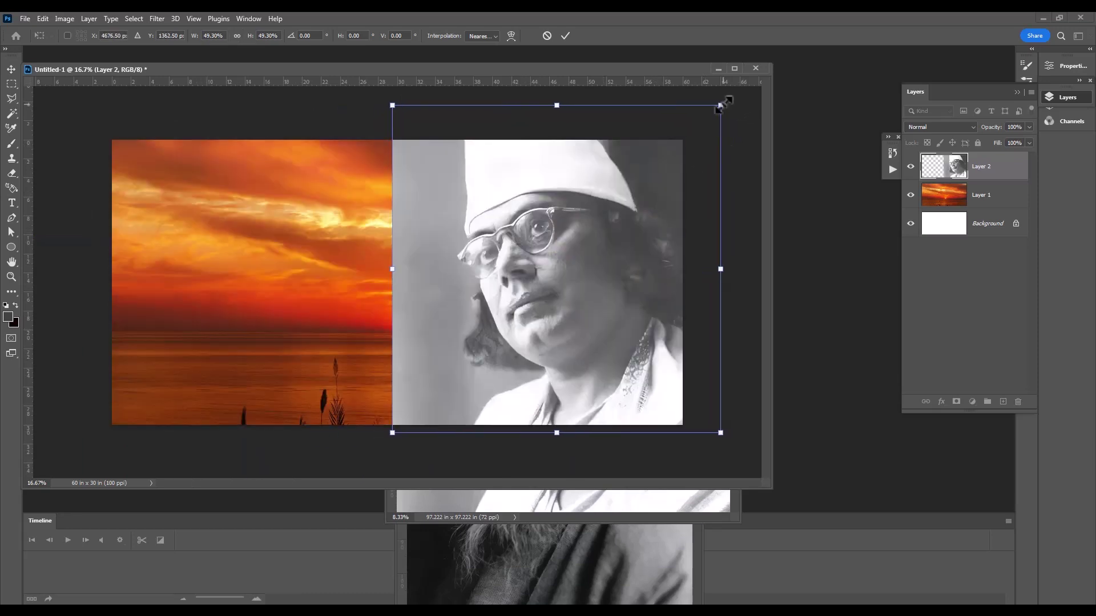
{"action": "mouse_move", "coordinate": [721, 105]}
{"action": "left_mouse_down"}
{"action": "mouse_move", "coordinate": [690, 183]}
{"action": "mouse_move", "coordinate": [657, 169]}
{"action": "left_mouse_up"}
{"action": "left_click_drag", "start_coordinate": [607, 249], "coordinate": [632, 227]}
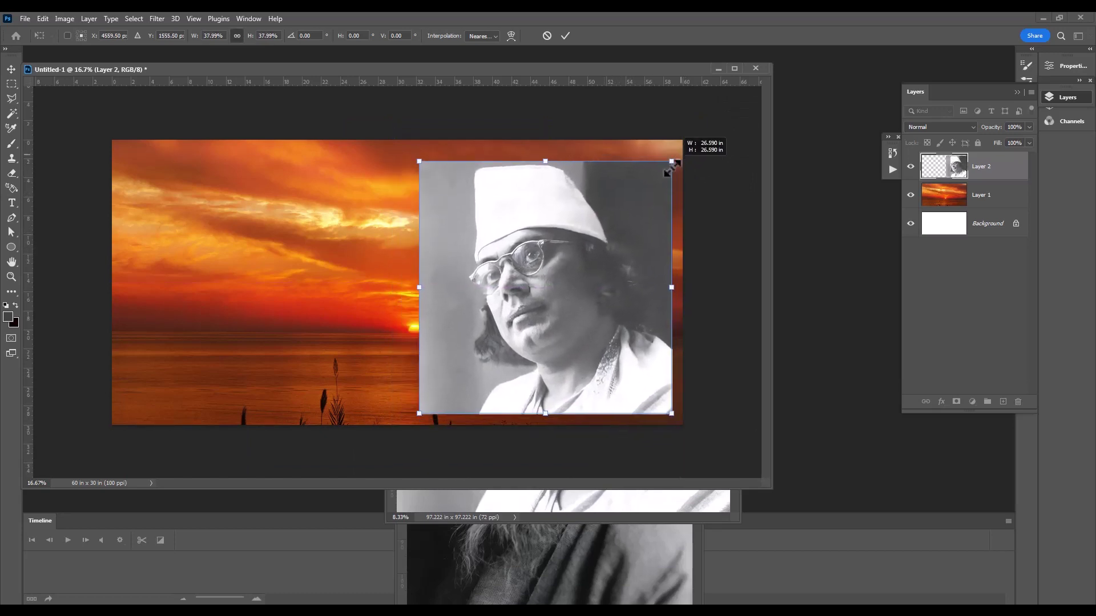
{"action": "left_click_drag", "start_coordinate": [682, 158], "coordinate": [665, 167]}
{"action": "left_click_drag", "start_coordinate": [625, 215], "coordinate": [652, 208]}
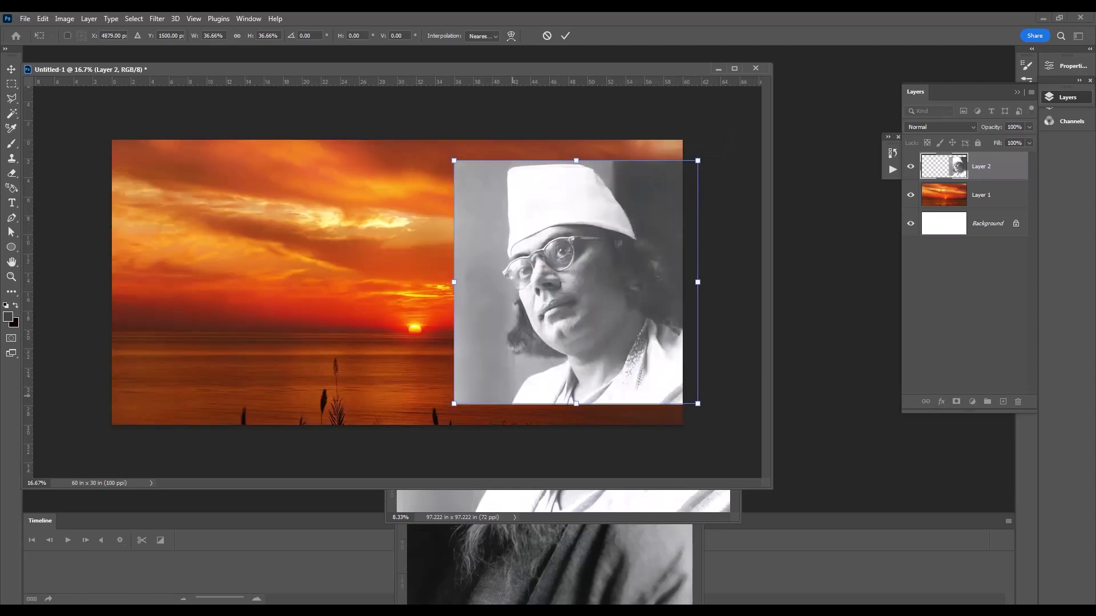
{"action": "left_click", "coordinate": [504, 568]}
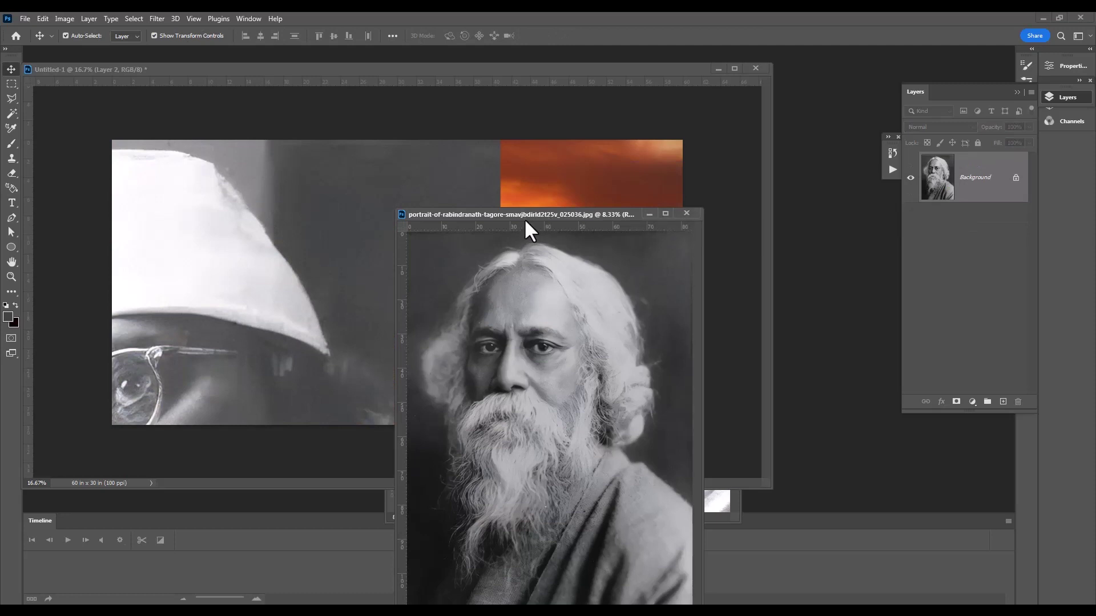
{"action": "left_click_drag", "start_coordinate": [525, 220], "coordinate": [521, 318]}
{"action": "left_click", "coordinate": [649, 313]}
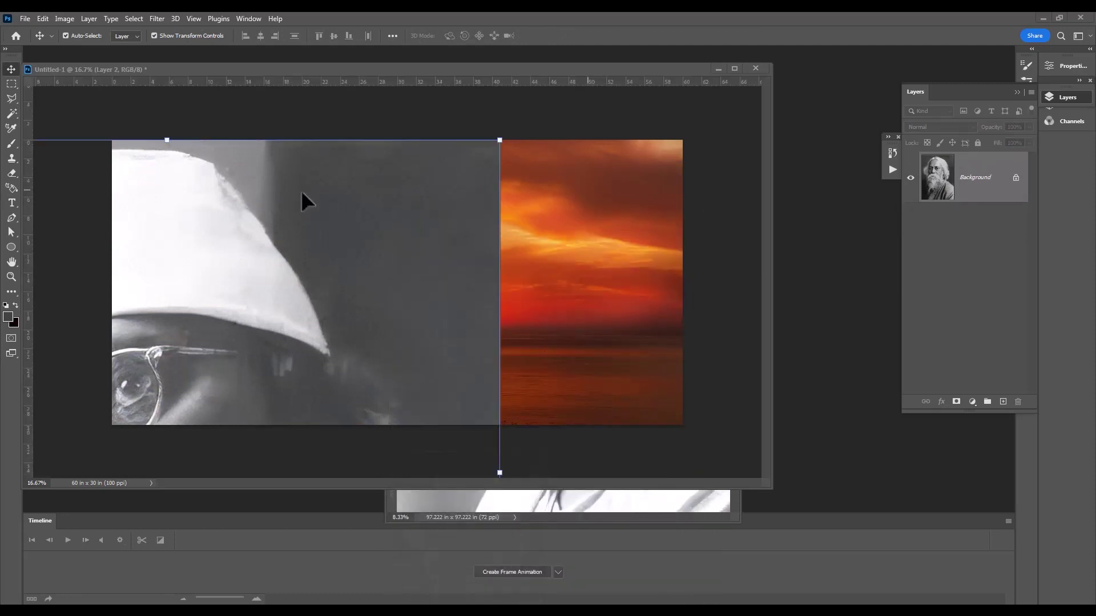
Step: Rescale the white-cap portrait to about 38% at the banner's right and commit it
{"action": "key", "text": "ctrl+t"}
{"action": "mouse_move", "coordinate": [500, 140]}
{"action": "left_mouse_down"}
{"action": "mouse_move", "coordinate": [350, 330]}
{"action": "mouse_move", "coordinate": [297, 342]}
{"action": "left_mouse_up"}
{"action": "mouse_move", "coordinate": [204, 392]}
{"action": "left_mouse_down"}
{"action": "mouse_move", "coordinate": [703, 176]}
{"action": "mouse_move", "coordinate": [345, 124]}
{"action": "left_mouse_up"}
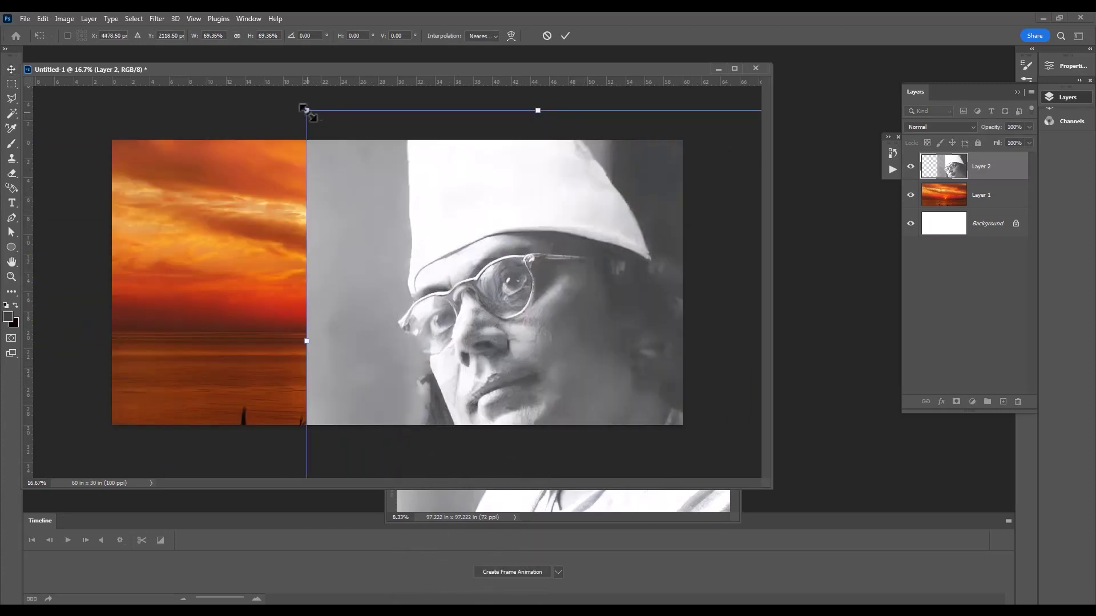
{"action": "left_click_drag", "start_coordinate": [309, 112], "coordinate": [424, 228]}
{"action": "left_click_drag", "start_coordinate": [573, 327], "coordinate": [553, 217]}
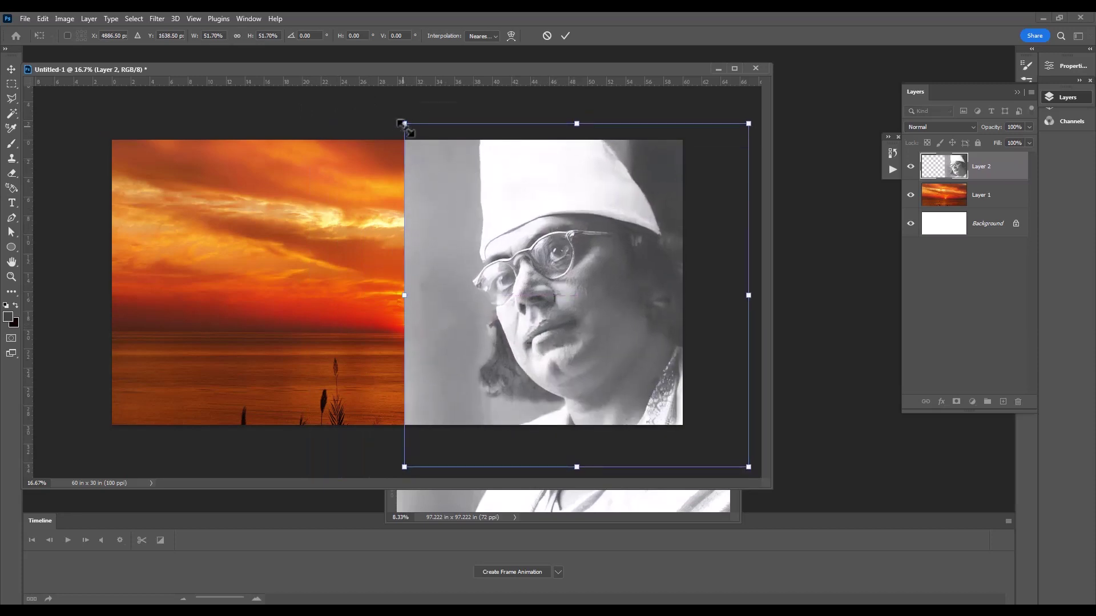
{"action": "left_click_drag", "start_coordinate": [404, 130], "coordinate": [463, 189]}
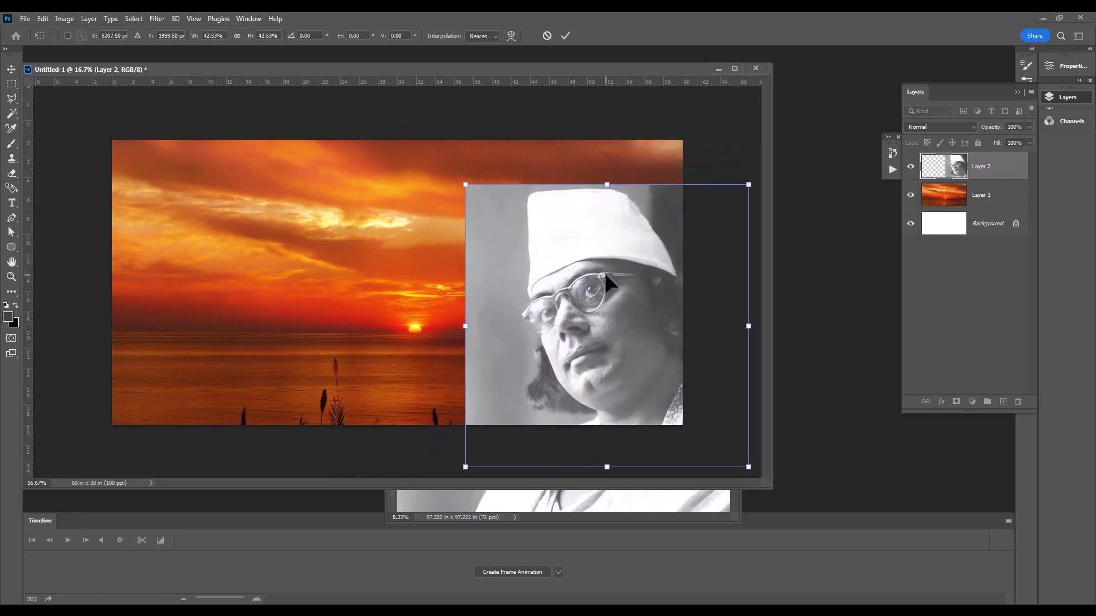
{"action": "left_click_drag", "start_coordinate": [603, 271], "coordinate": [603, 239]}
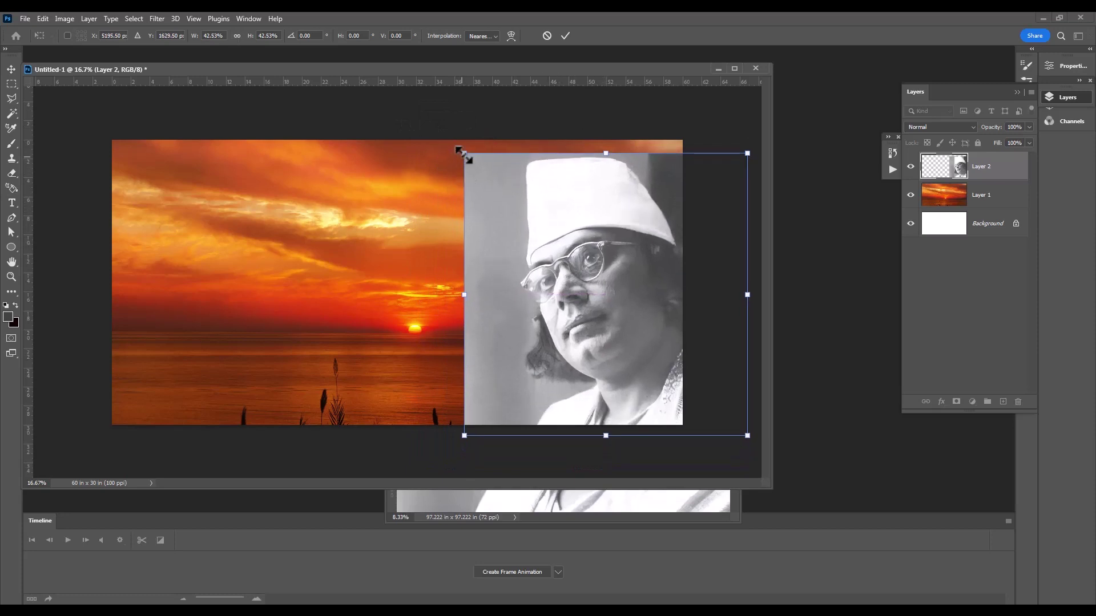
{"action": "left_click_drag", "start_coordinate": [464, 153], "coordinate": [494, 183]}
{"action": "left_click_drag", "start_coordinate": [576, 251], "coordinate": [536, 233]}
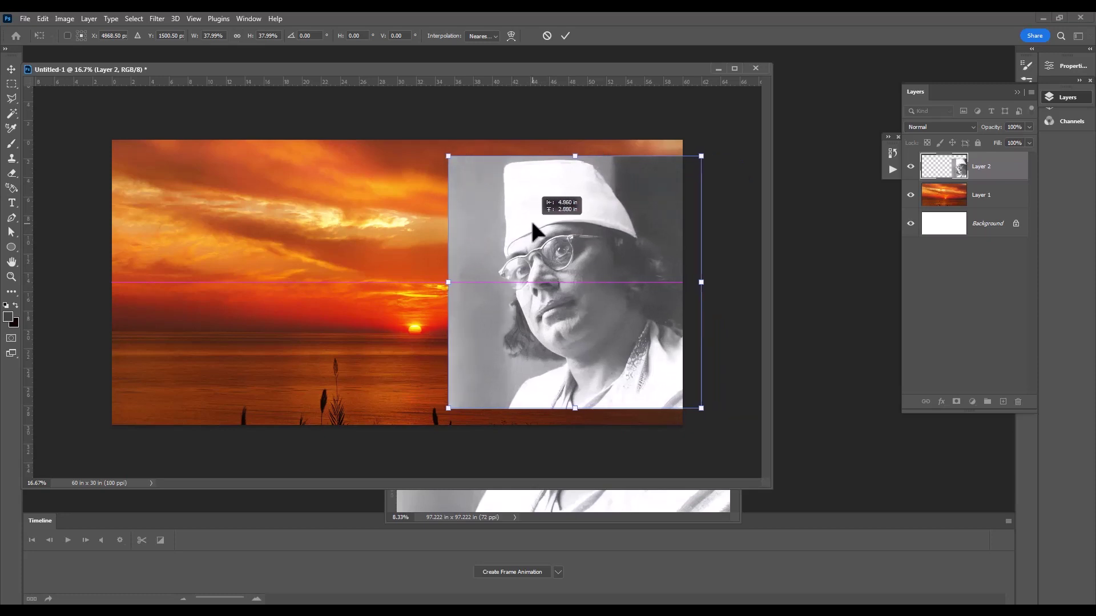
{"action": "left_click", "coordinate": [564, 35]}
{"action": "left_click_drag", "start_coordinate": [631, 245], "coordinate": [628, 236]}
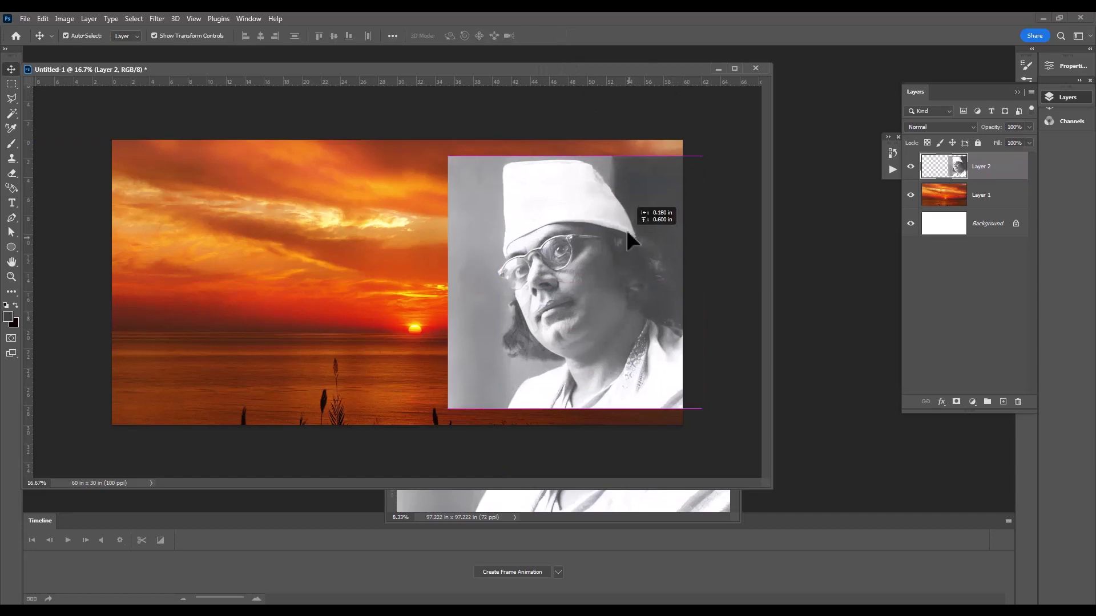
Step: Close the white-cap portrait's source document and reposition the banner window
{"action": "left_click", "coordinate": [619, 508]}
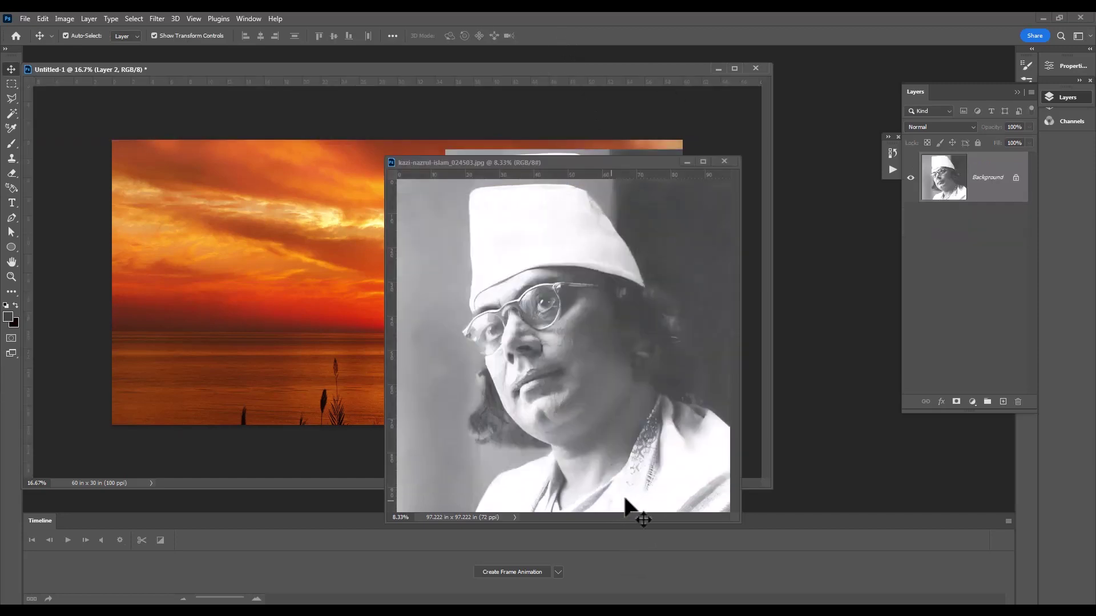
{"action": "left_click", "coordinate": [724, 162]}
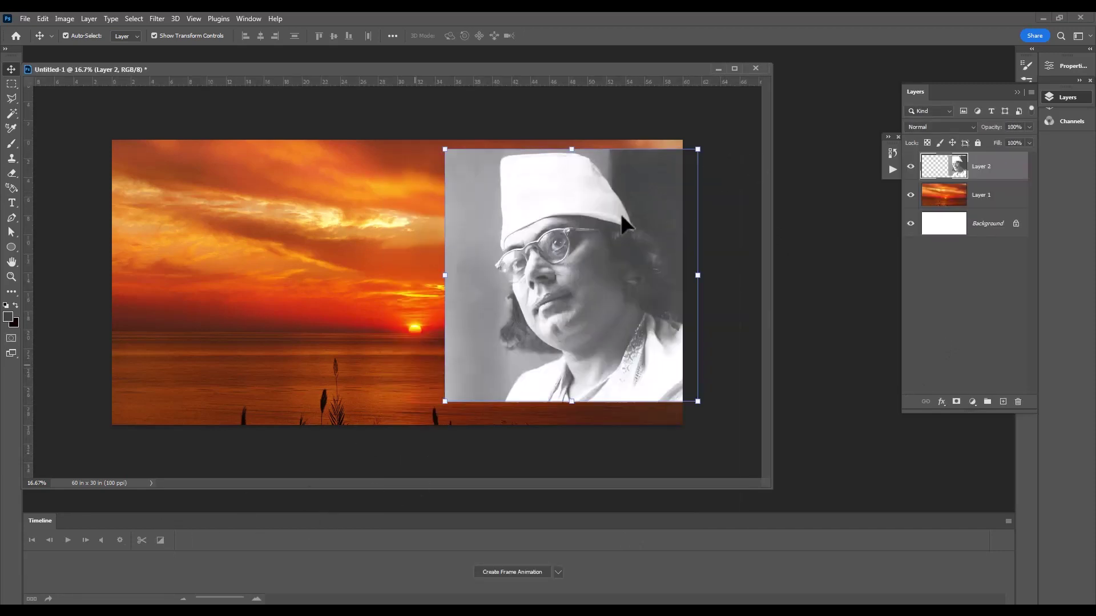
{"action": "mouse_move", "coordinate": [340, 70]}
{"action": "left_mouse_down"}
{"action": "mouse_move", "coordinate": [262, 66]}
{"action": "mouse_move", "coordinate": [366, 102]}
{"action": "left_mouse_up"}
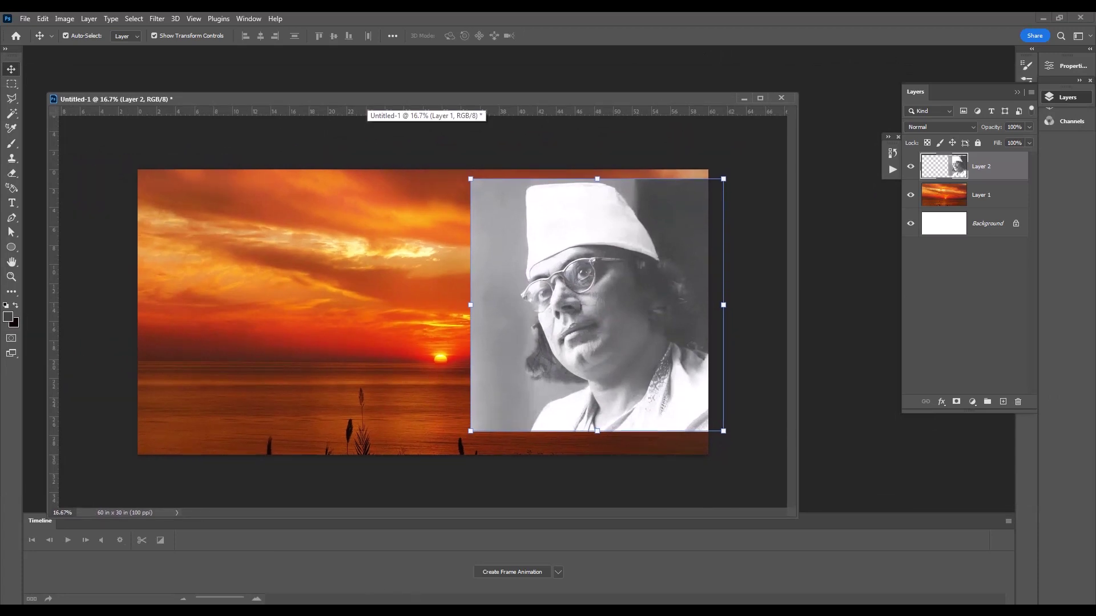
Step: Copy the bearded portrait onto the banner and close its source document
{"action": "left_click", "coordinate": [520, 570]}
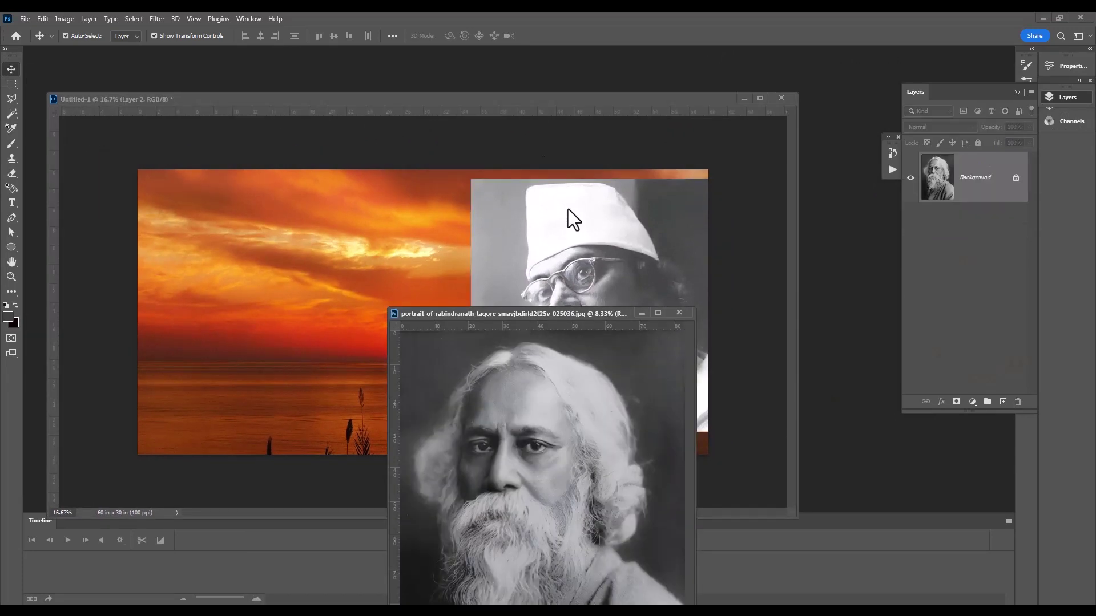
{"action": "left_click_drag", "start_coordinate": [533, 315], "coordinate": [624, 194]}
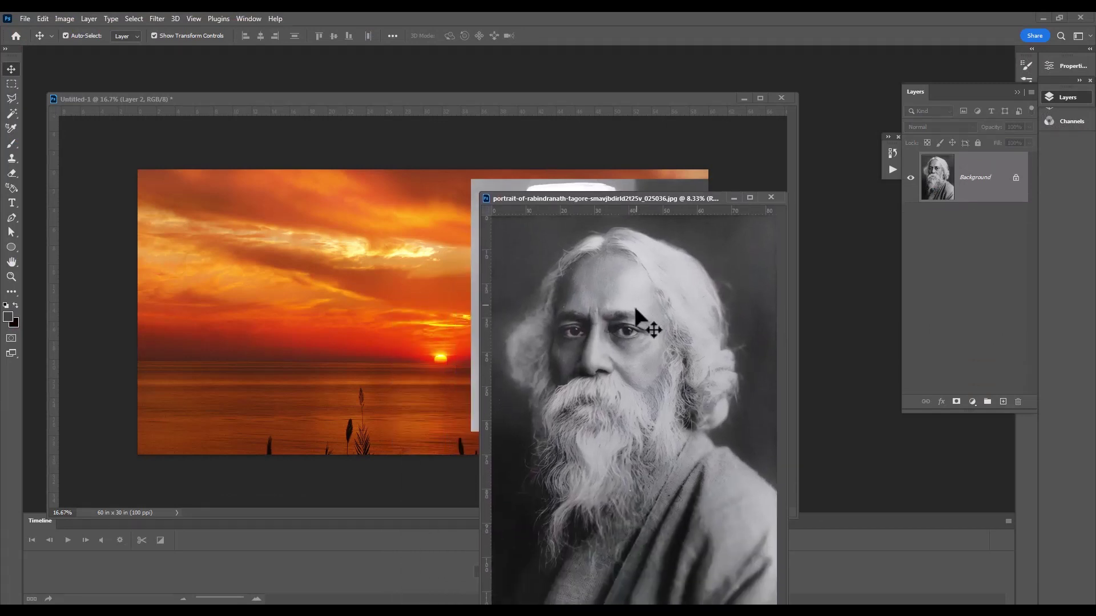
{"action": "left_click_drag", "start_coordinate": [635, 306], "coordinate": [307, 263]}
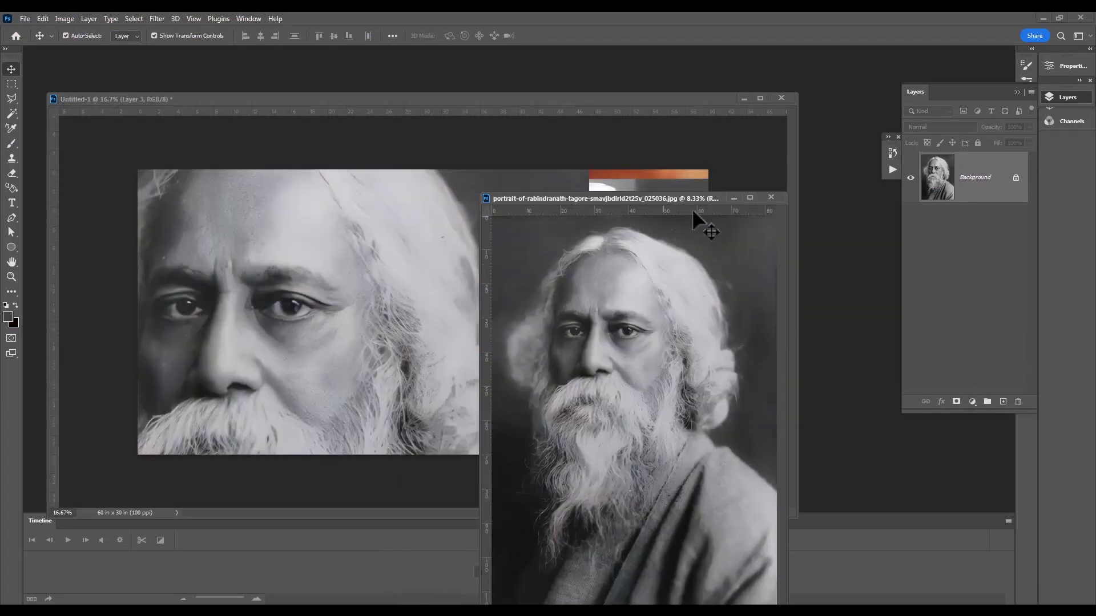
{"action": "left_click", "coordinate": [770, 198]}
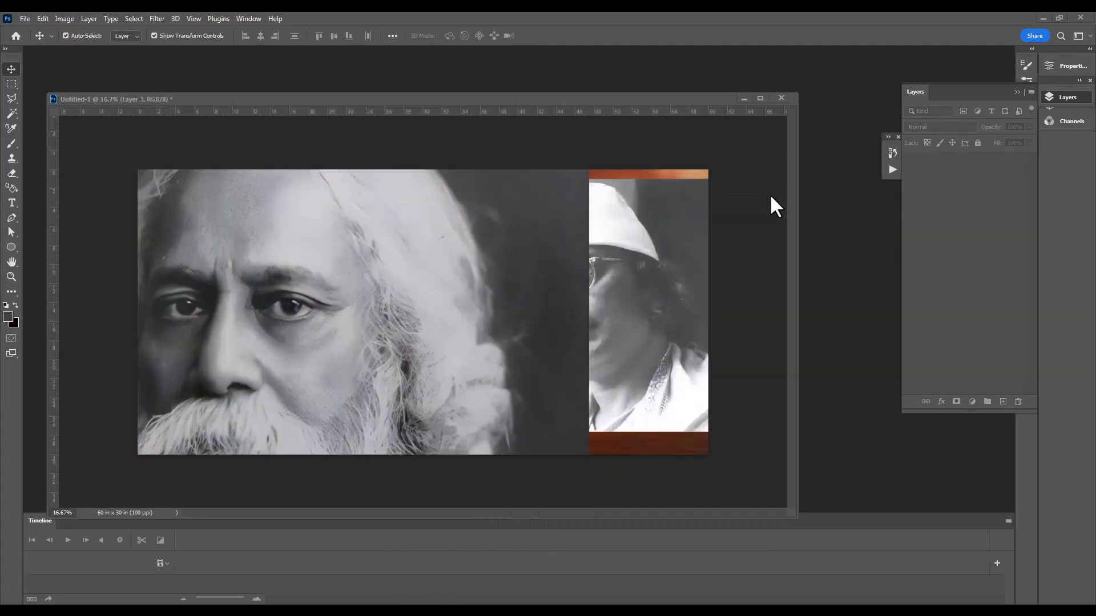
{"action": "left_click_drag", "start_coordinate": [478, 333], "coordinate": [477, 335]}
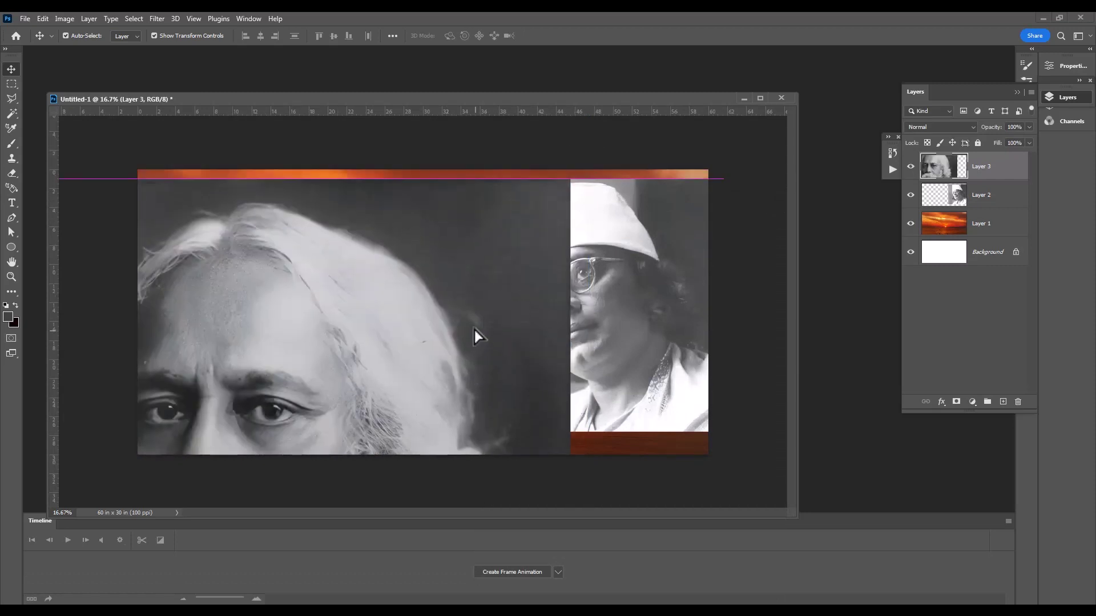
Step: Shrink the bearded portrait to fit within the sunset's height on the left and commit
{"action": "mouse_move", "coordinate": [571, 179]}
{"action": "left_mouse_down"}
{"action": "mouse_move", "coordinate": [499, 255]}
{"action": "mouse_move", "coordinate": [415, 394]}
{"action": "left_mouse_up"}
{"action": "left_click_drag", "start_coordinate": [333, 439], "coordinate": [439, 193]}
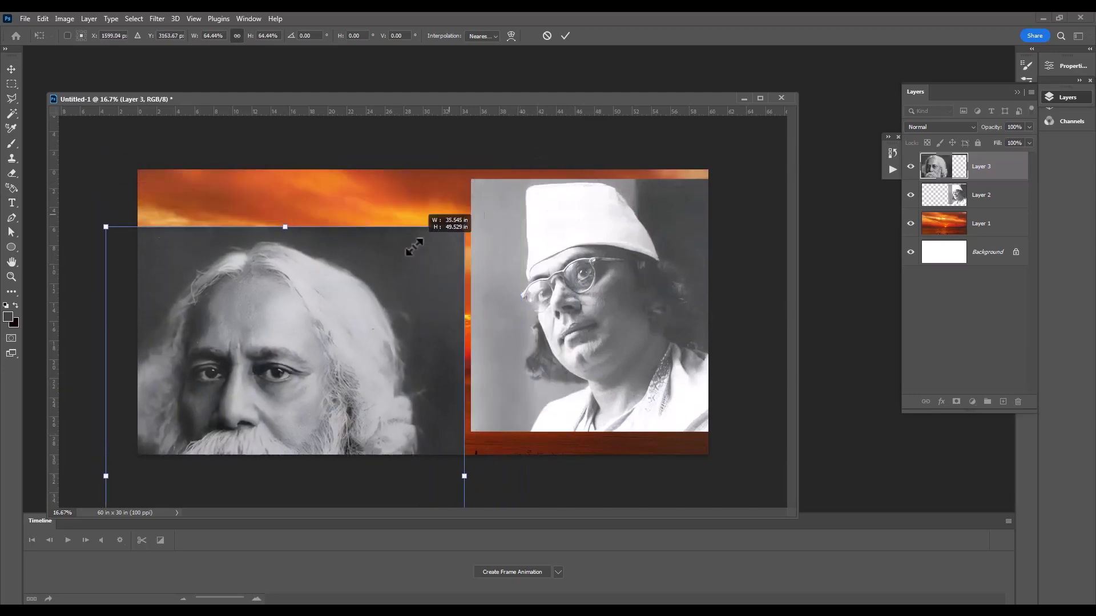
{"action": "mouse_move", "coordinate": [521, 148]}
{"action": "left_mouse_down"}
{"action": "mouse_move", "coordinate": [400, 312]}
{"action": "mouse_move", "coordinate": [341, 343]}
{"action": "mouse_move", "coordinate": [337, 242]}
{"action": "left_mouse_up"}
{"action": "left_click_drag", "start_coordinate": [423, 150], "coordinate": [394, 187]}
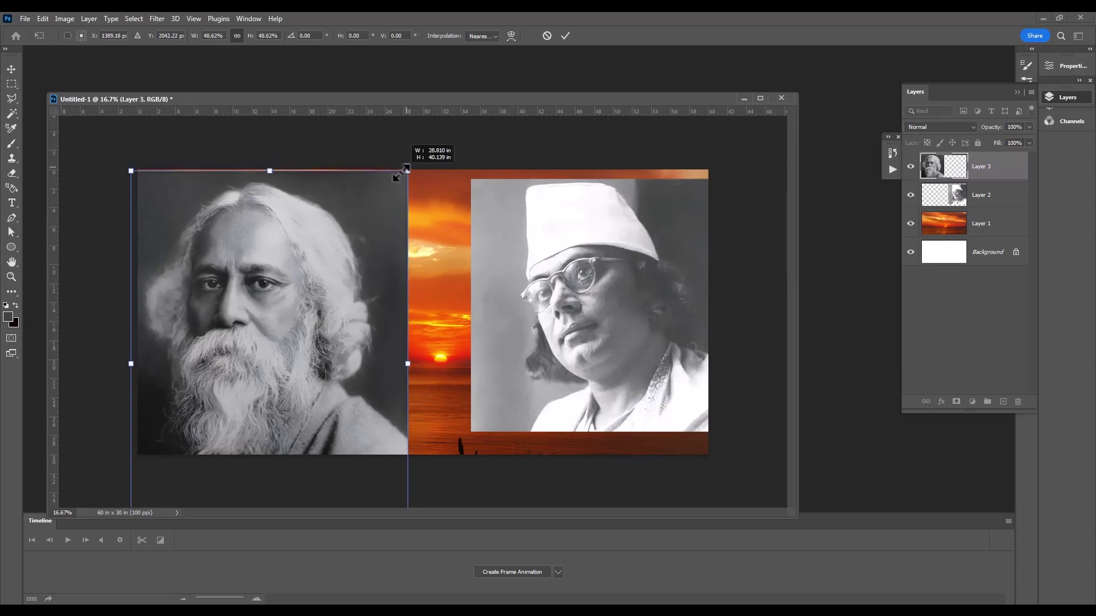
{"action": "left_click_drag", "start_coordinate": [330, 253], "coordinate": [336, 234]}
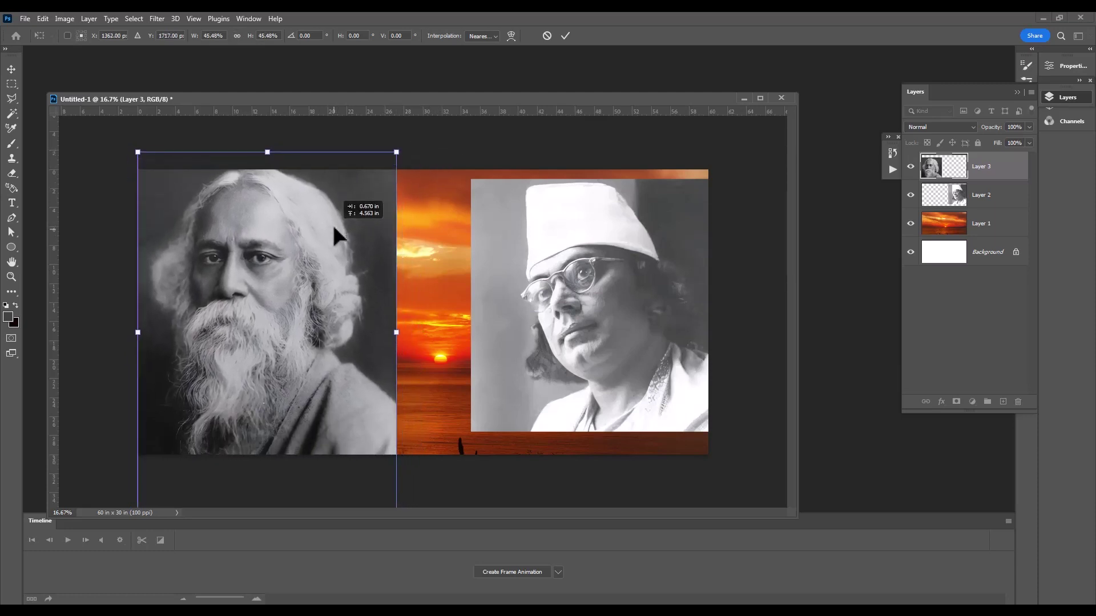
{"action": "left_click_drag", "start_coordinate": [398, 147], "coordinate": [361, 183]}
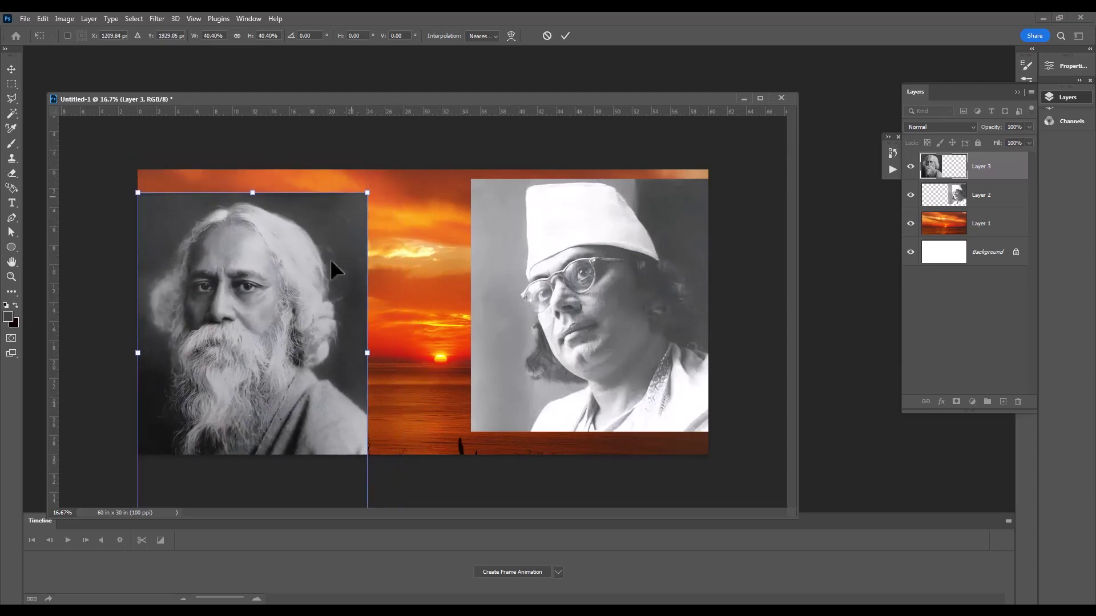
{"action": "left_click_drag", "start_coordinate": [335, 269], "coordinate": [336, 229]}
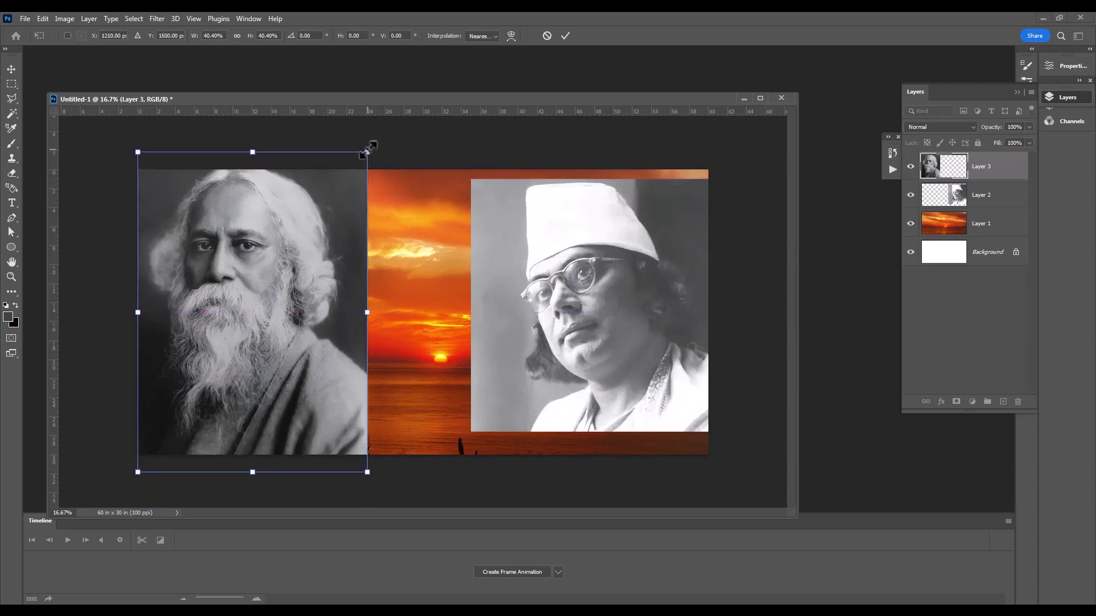
{"action": "mouse_move", "coordinate": [367, 153]}
{"action": "left_mouse_down"}
{"action": "mouse_move", "coordinate": [342, 193]}
{"action": "mouse_move", "coordinate": [345, 184]}
{"action": "left_mouse_up"}
{"action": "left_click_drag", "start_coordinate": [326, 260], "coordinate": [327, 249]}
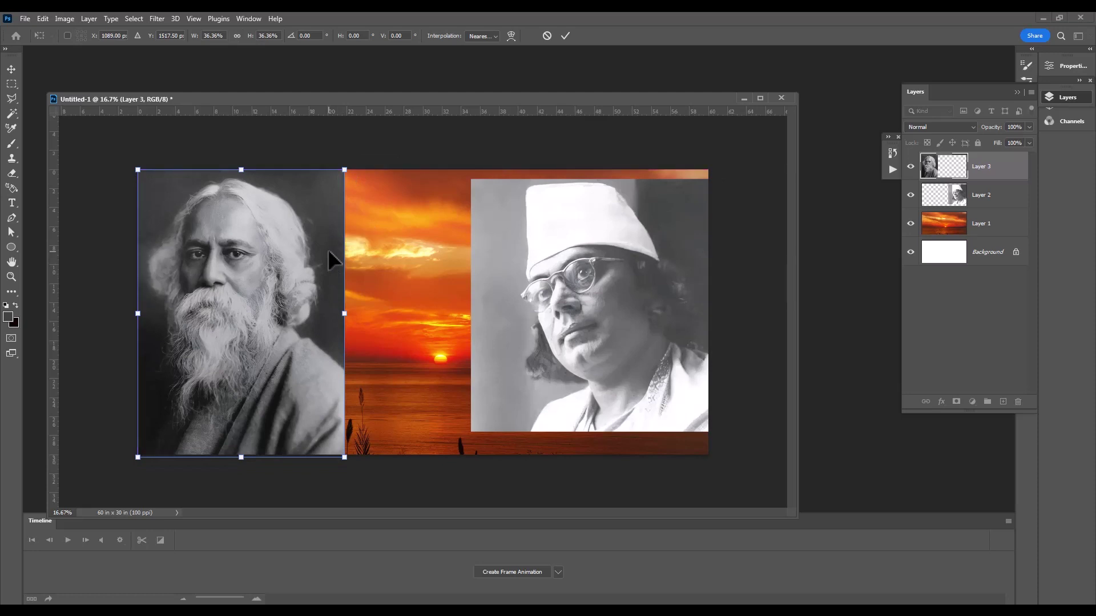
{"action": "left_click", "coordinate": [565, 36]}
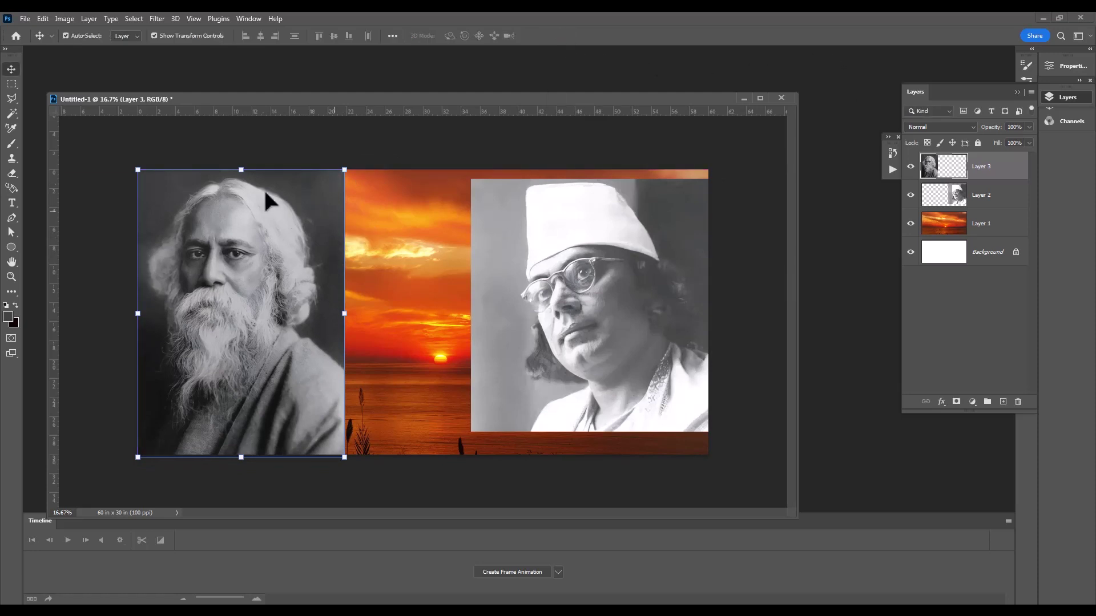
Step: Scale the bearded portrait down slightly, nudge it up inside the sunset, and commit
{"action": "left_click_drag", "start_coordinate": [344, 170], "coordinate": [326, 196]}
{"action": "left_click_drag", "start_coordinate": [268, 254], "coordinate": [269, 241]}
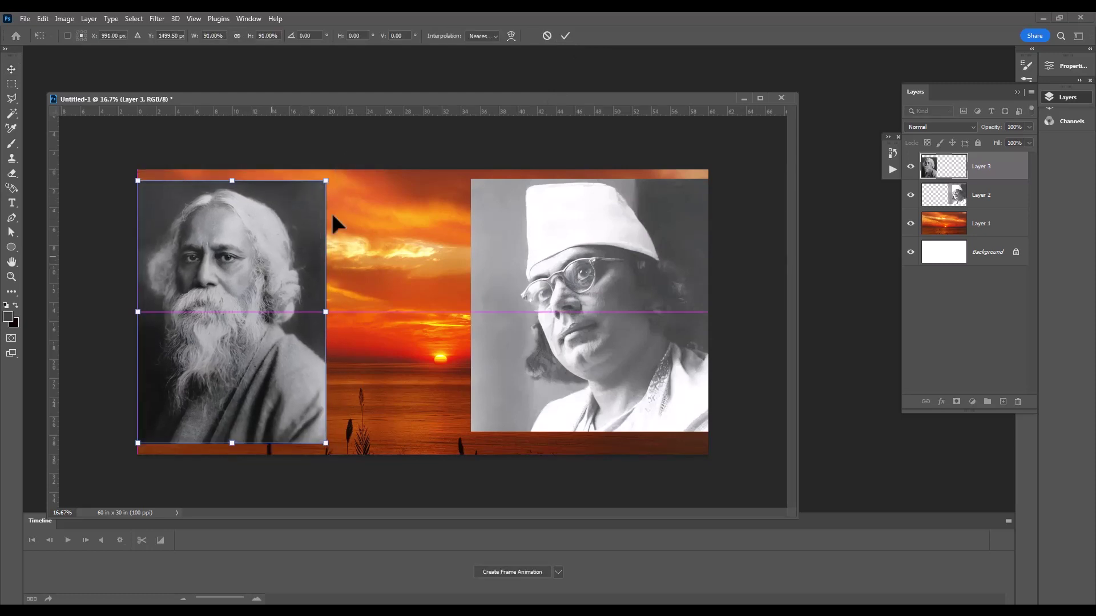
{"action": "left_click", "coordinate": [565, 36]}
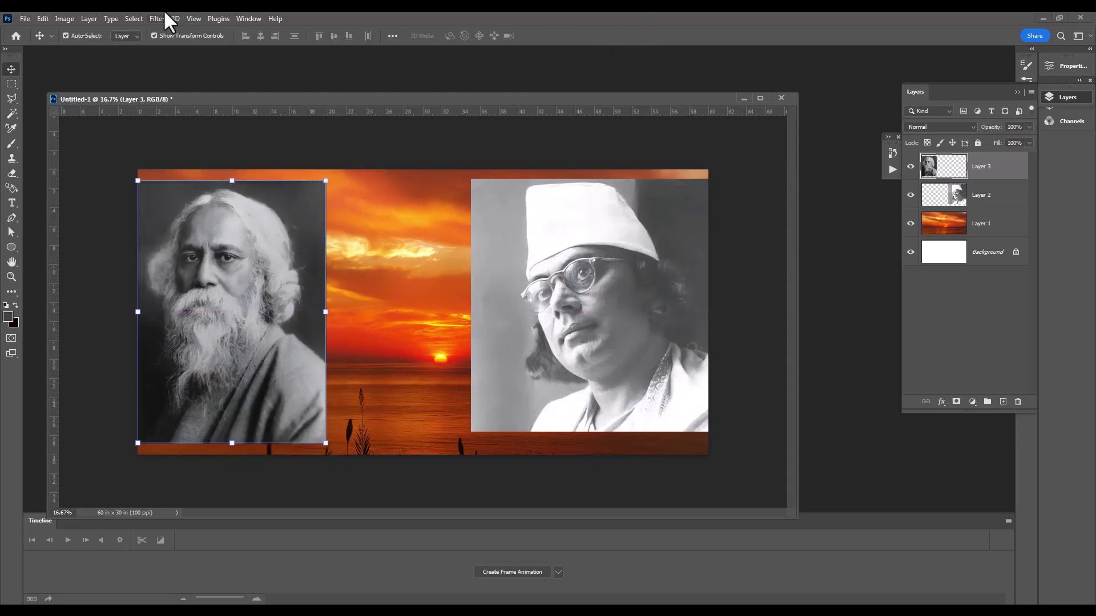
Step: Flip the bearded portrait horizontally and set it flush with the banner's left edge
{"action": "left_click", "coordinate": [43, 19]}
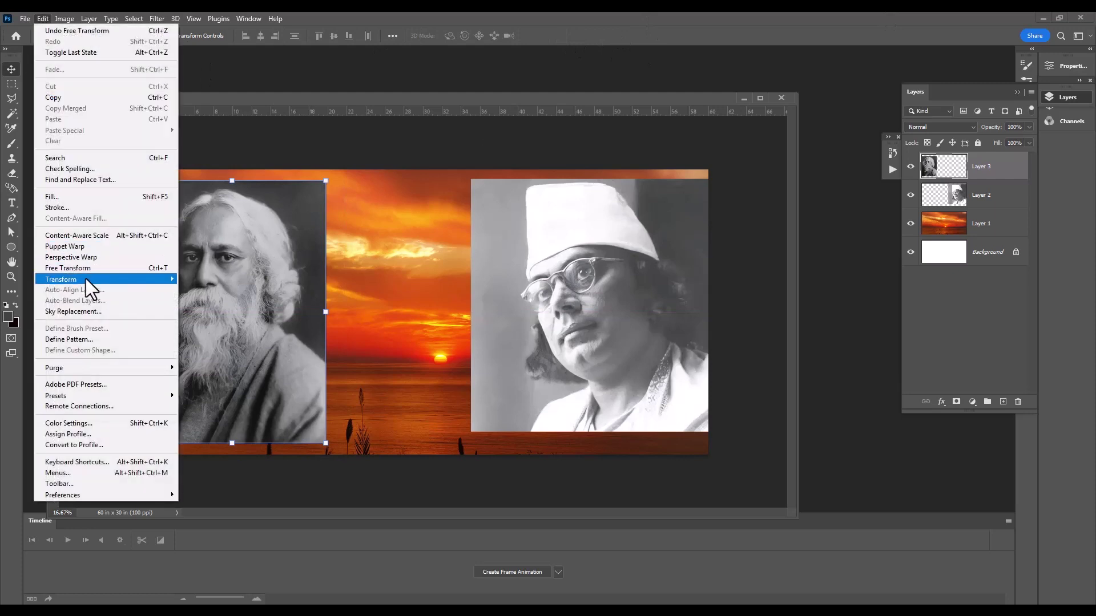
{"action": "mouse_move", "coordinate": [60, 279]}
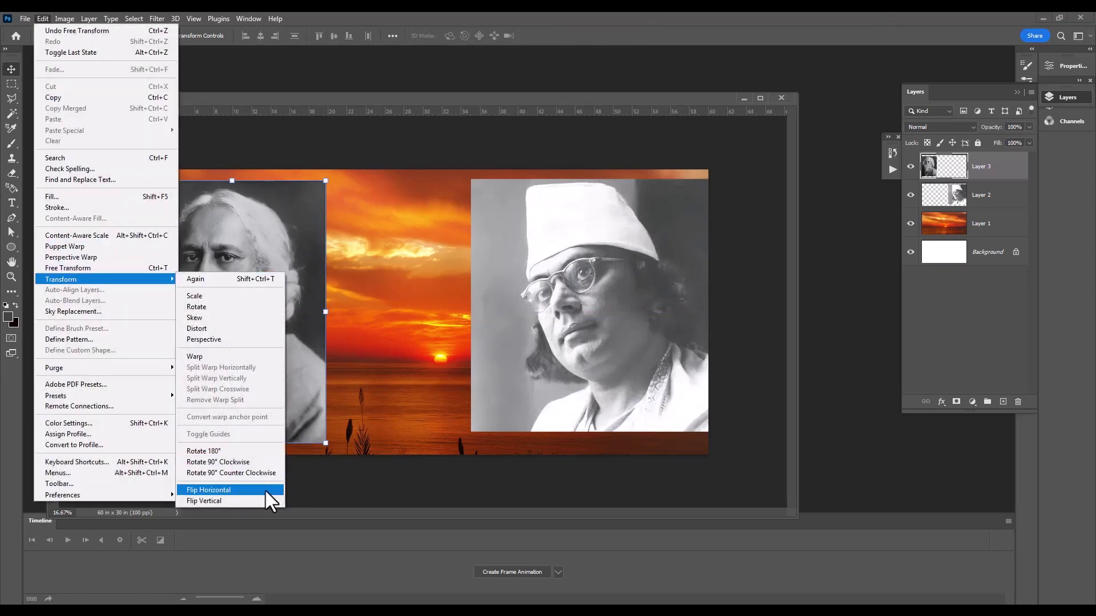
{"action": "left_click", "coordinate": [266, 489]}
{"action": "left_click_drag", "start_coordinate": [274, 323], "coordinate": [276, 327]}
Step: Shift the white-cap portrait further to the right on the banner
{"action": "left_click", "coordinate": [600, 330]}
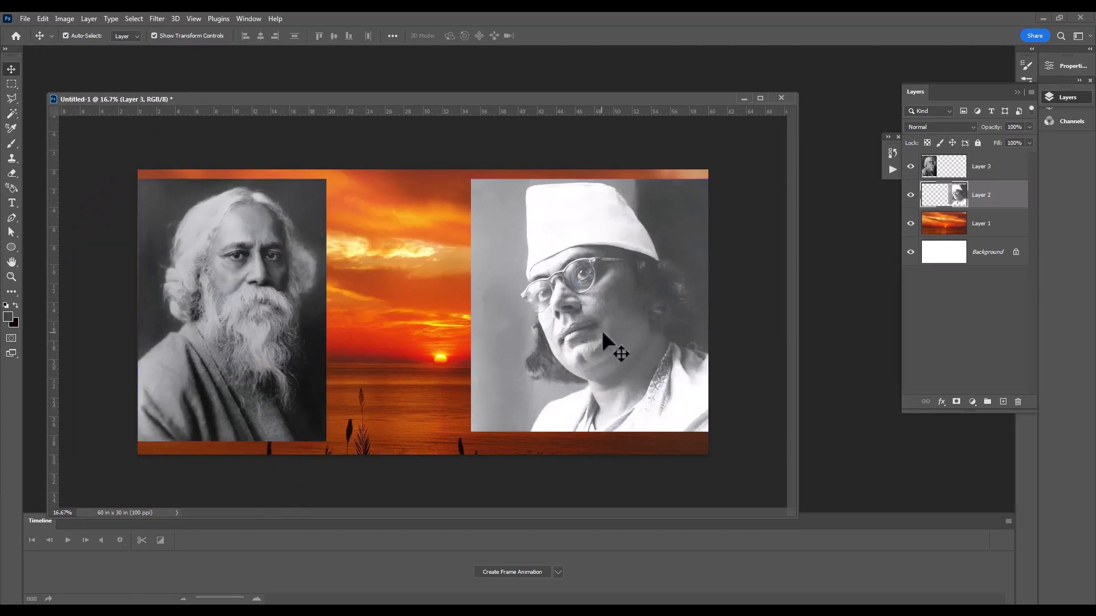
{"action": "left_click_drag", "start_coordinate": [601, 330], "coordinate": [626, 334]}
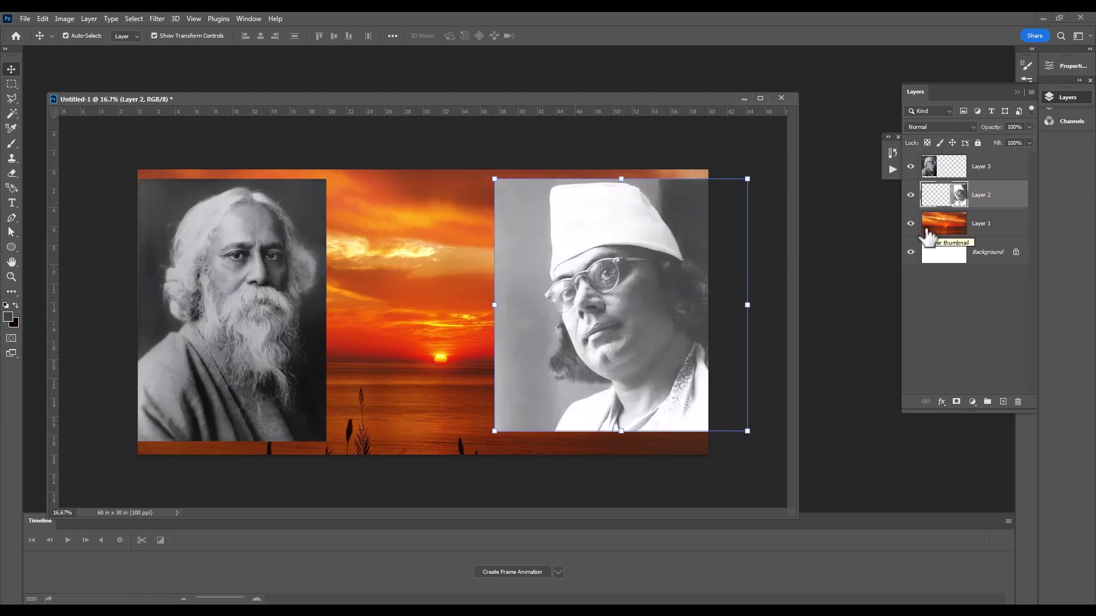
{"action": "left_click_drag", "start_coordinate": [593, 96], "coordinate": [583, 87]}
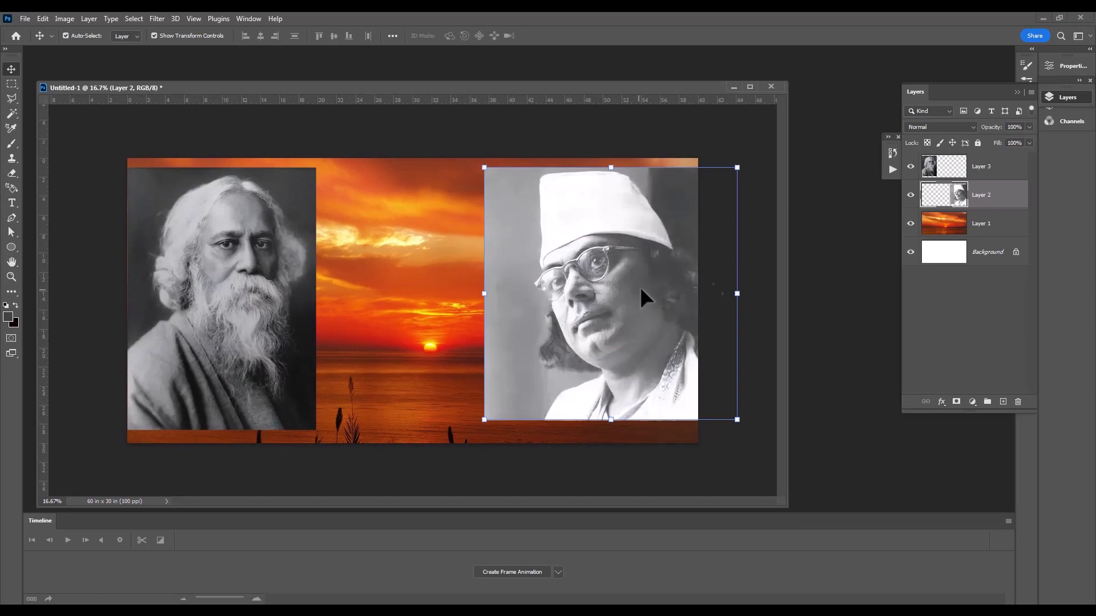
Step: Give the white-cap portrait a sepia Color Balance of about +61, -9, -33 midtones
{"action": "left_click", "coordinate": [64, 19]}
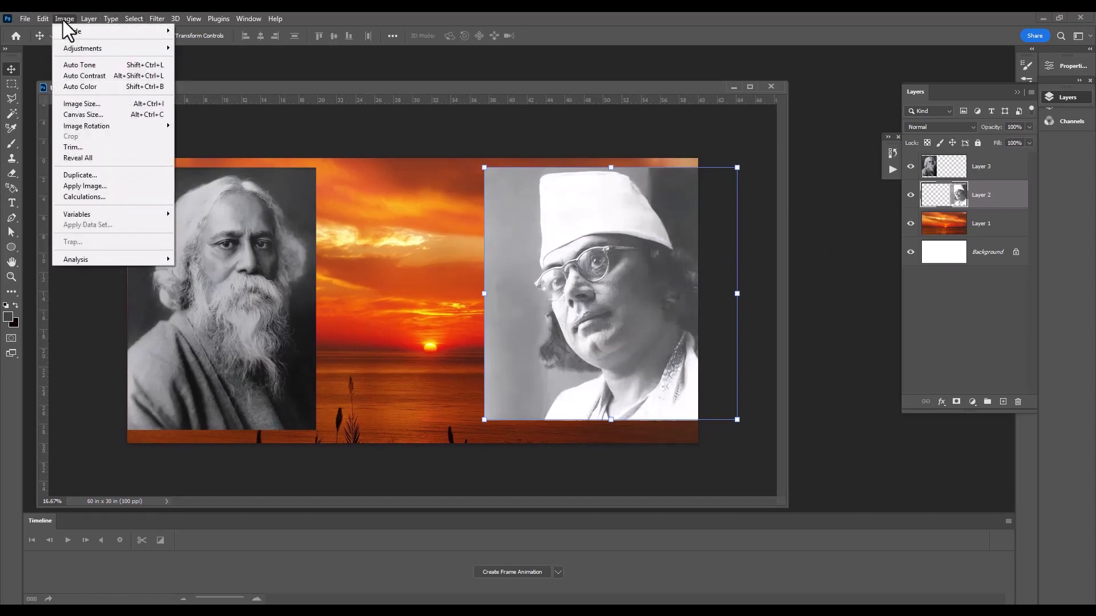
{"action": "mouse_move", "coordinate": [82, 48]}
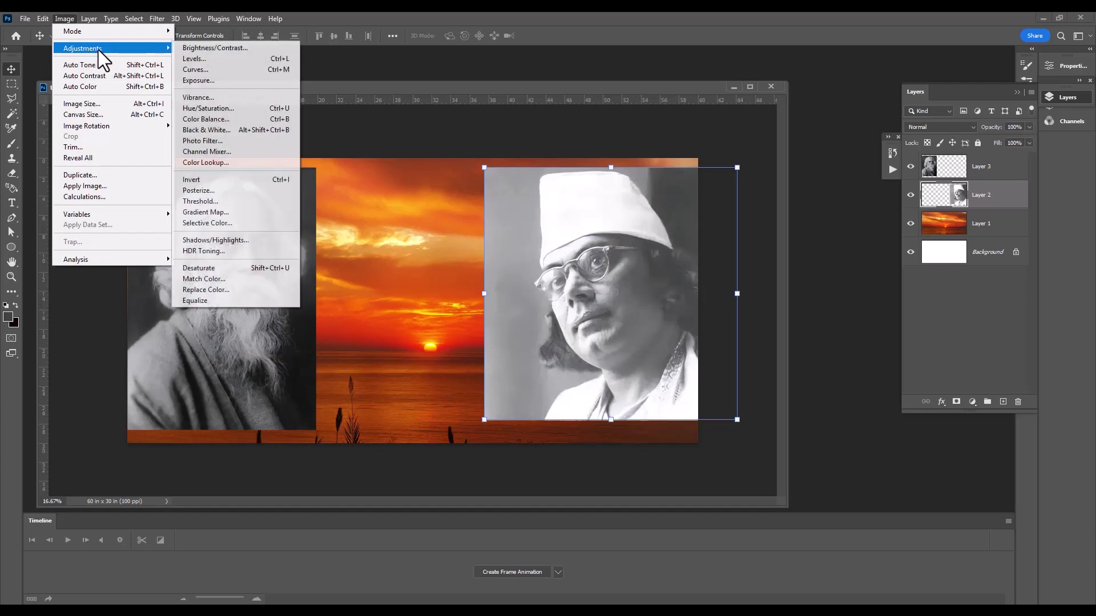
{"action": "left_click", "coordinate": [243, 118]}
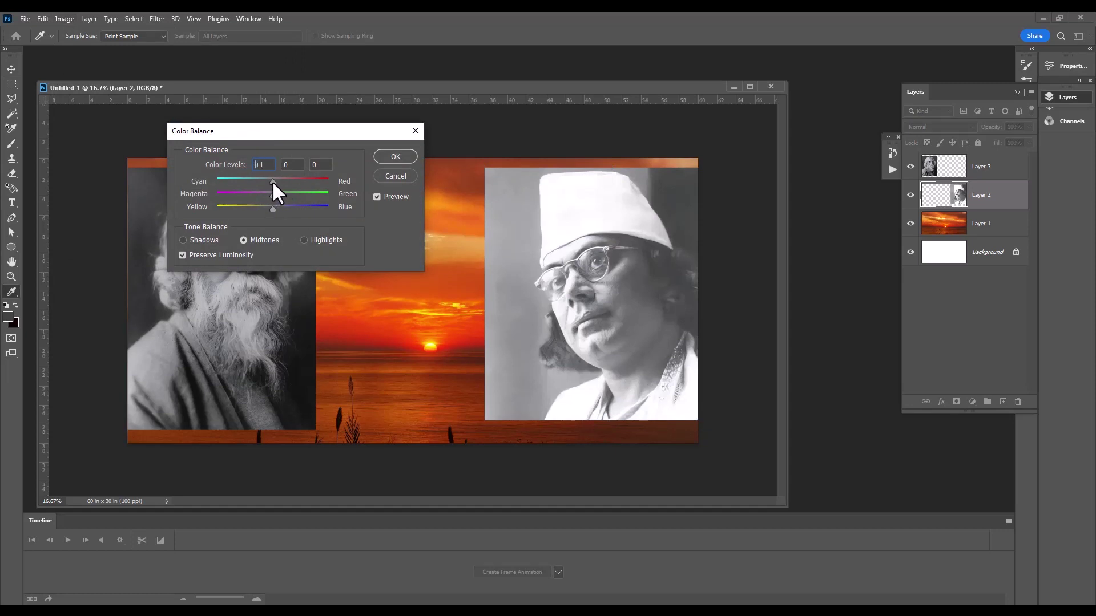
{"action": "left_click", "coordinate": [301, 181]}
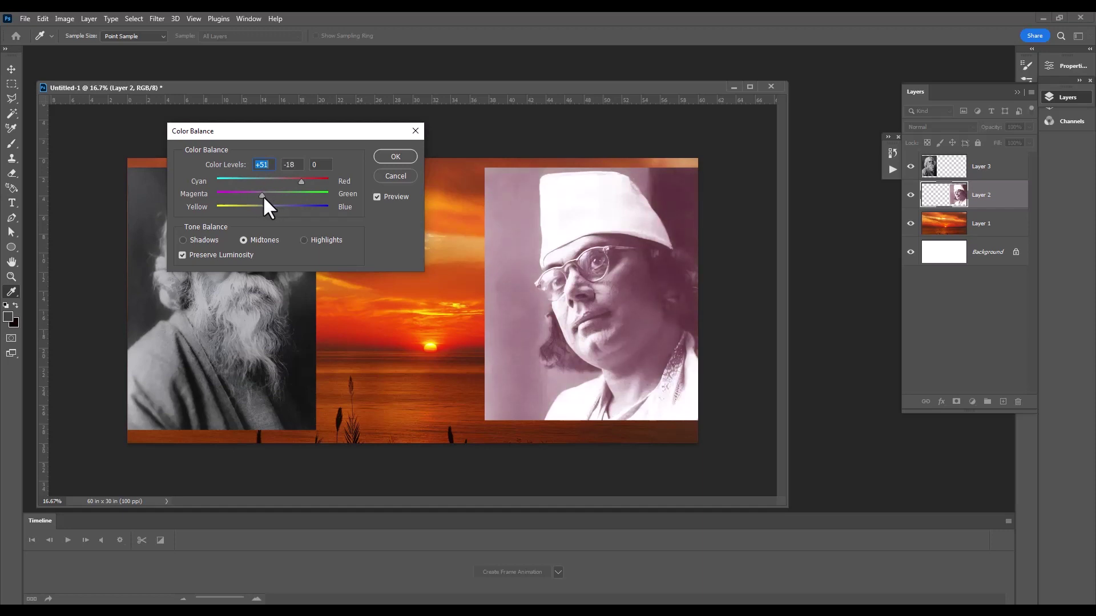
{"action": "left_click_drag", "start_coordinate": [272, 209], "coordinate": [253, 212]}
{"action": "left_click", "coordinate": [306, 180]}
{"action": "left_click_drag", "start_coordinate": [314, 130], "coordinate": [307, 165]}
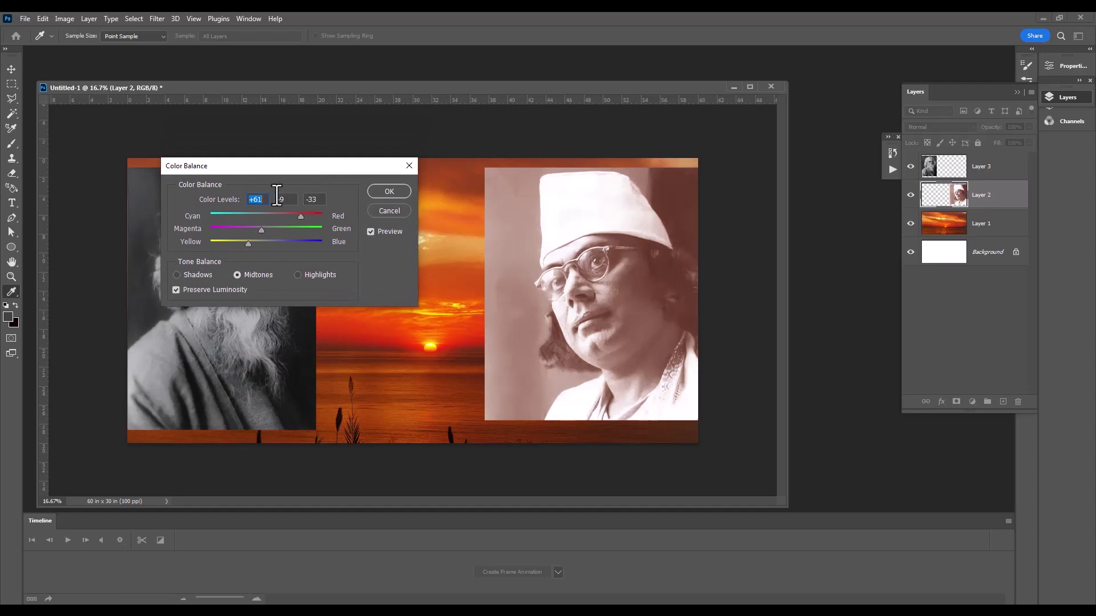
{"action": "left_click_drag", "start_coordinate": [309, 175], "coordinate": [324, 188]}
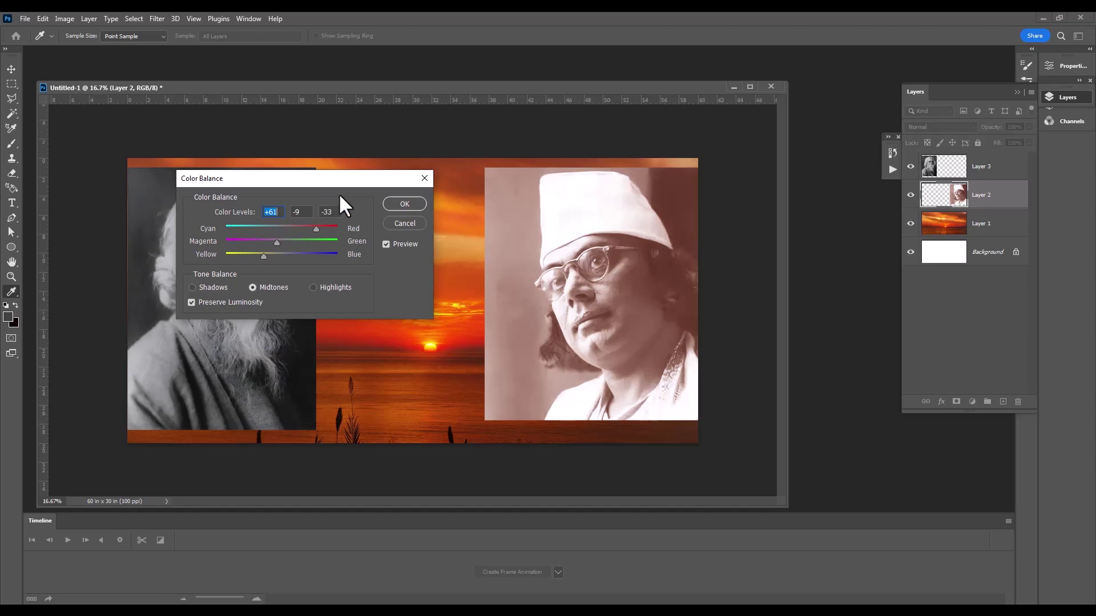
{"action": "left_click_drag", "start_coordinate": [349, 181], "coordinate": [390, 196]}
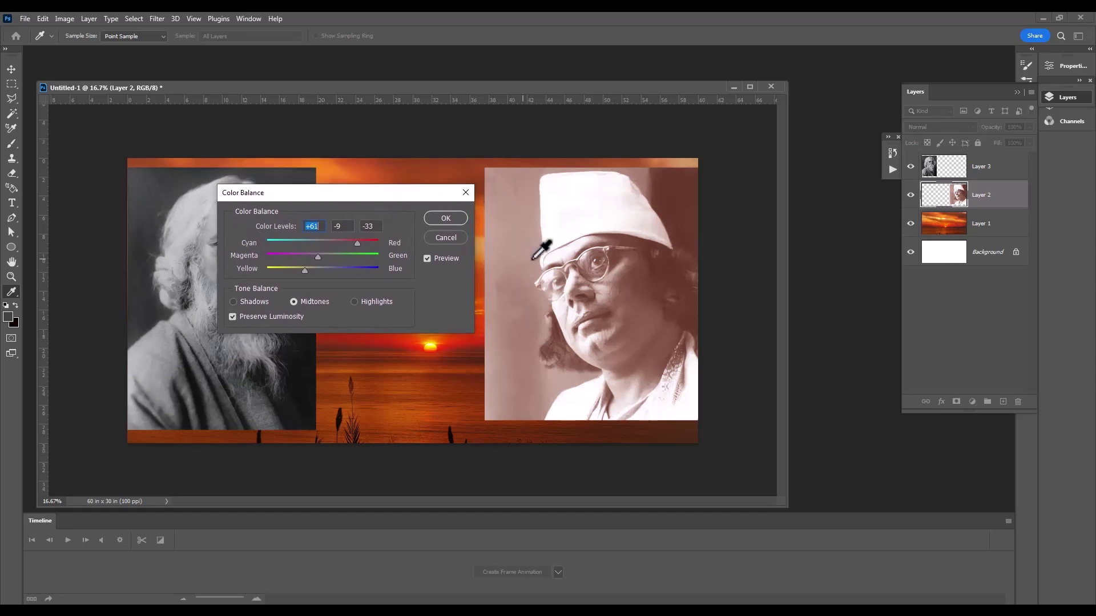
{"action": "left_click", "coordinate": [445, 218]}
{"action": "key", "text": "v"}
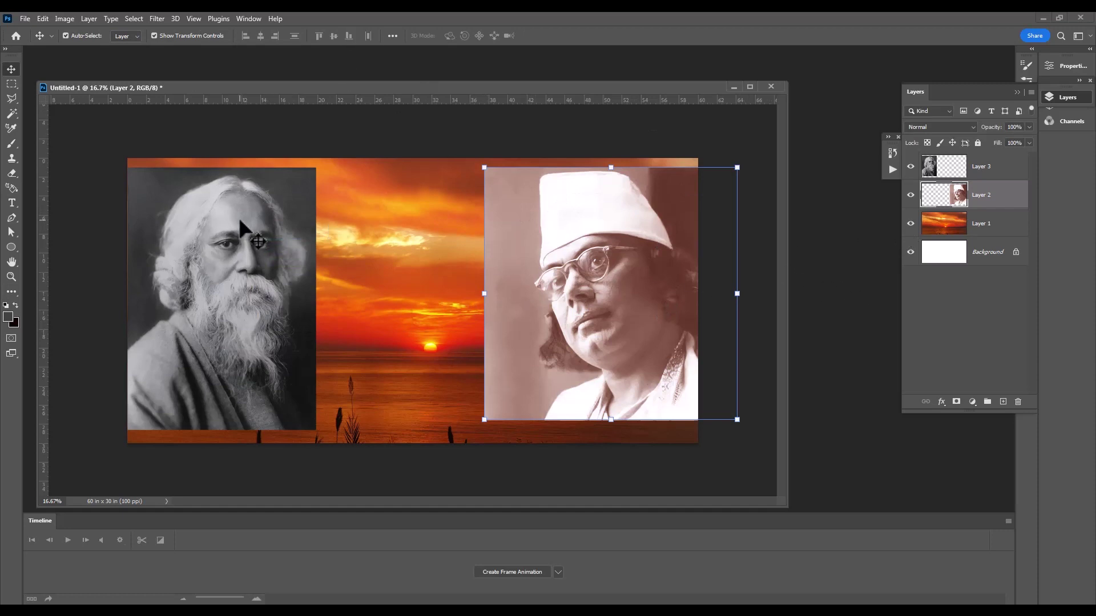
Step: Apply a Color Balance of about +42, -6, -34 to the bearded portrait and nudge it up
{"action": "left_click", "coordinate": [240, 264]}
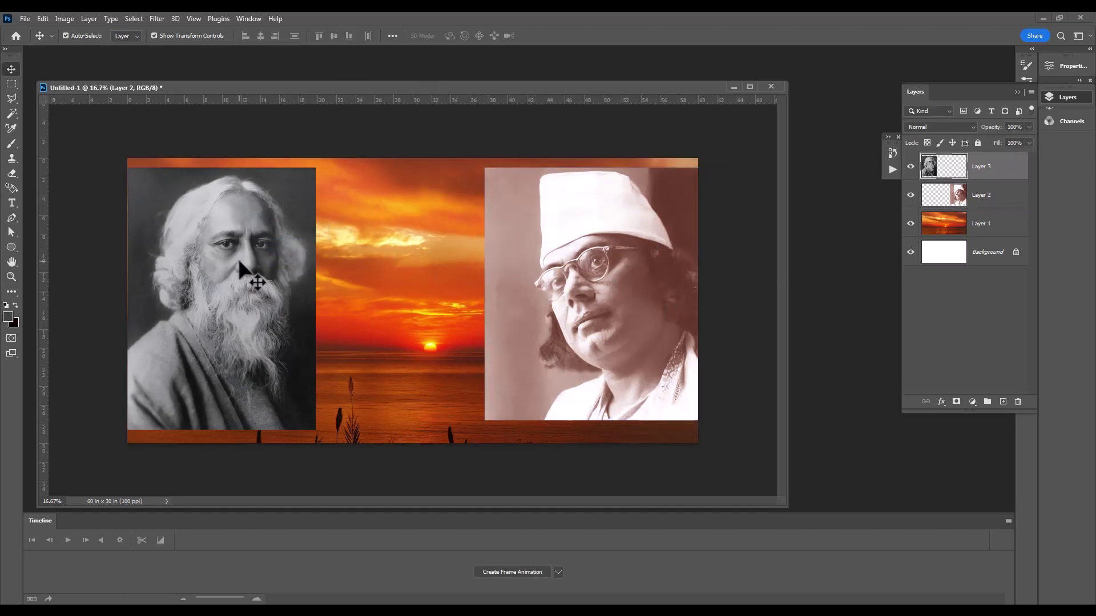
{"action": "left_click", "coordinate": [64, 19]}
{"action": "mouse_move", "coordinate": [82, 48]}
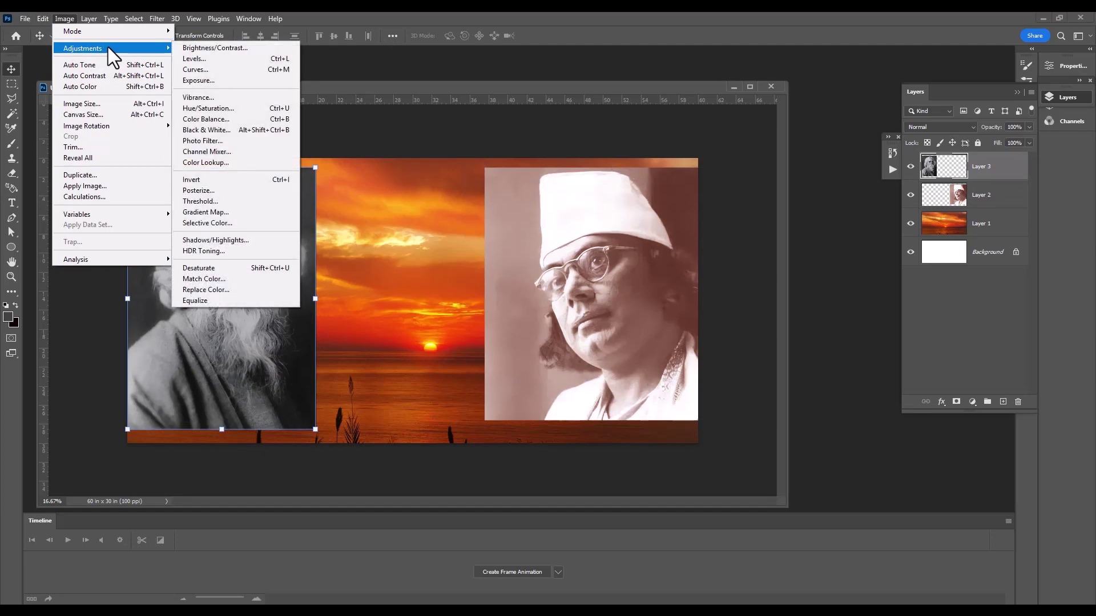
{"action": "left_click", "coordinate": [245, 118]}
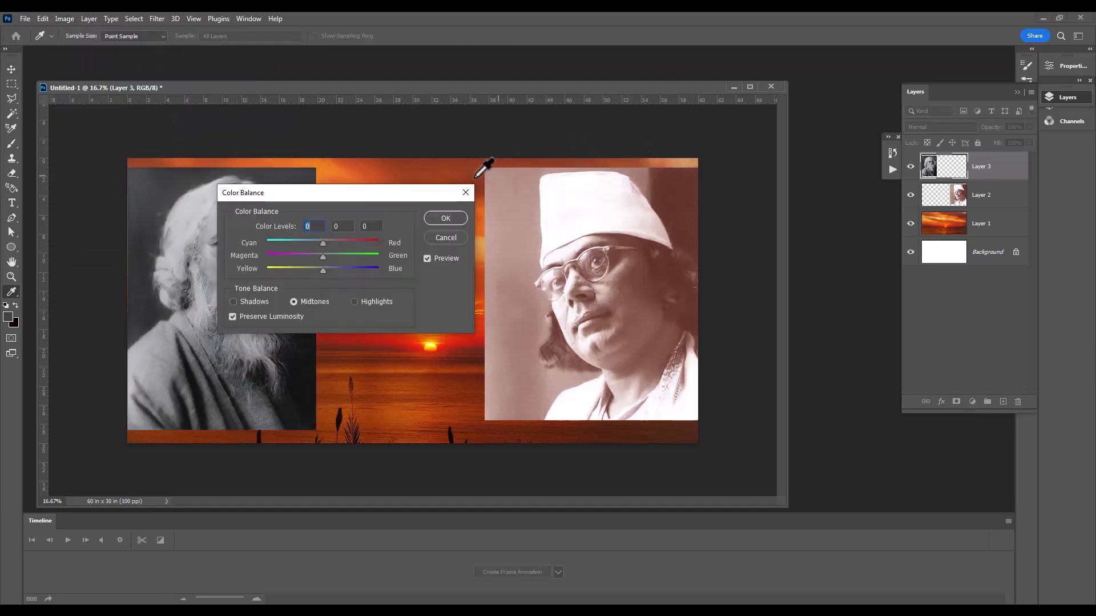
{"action": "left_click_drag", "start_coordinate": [423, 202], "coordinate": [549, 309]}
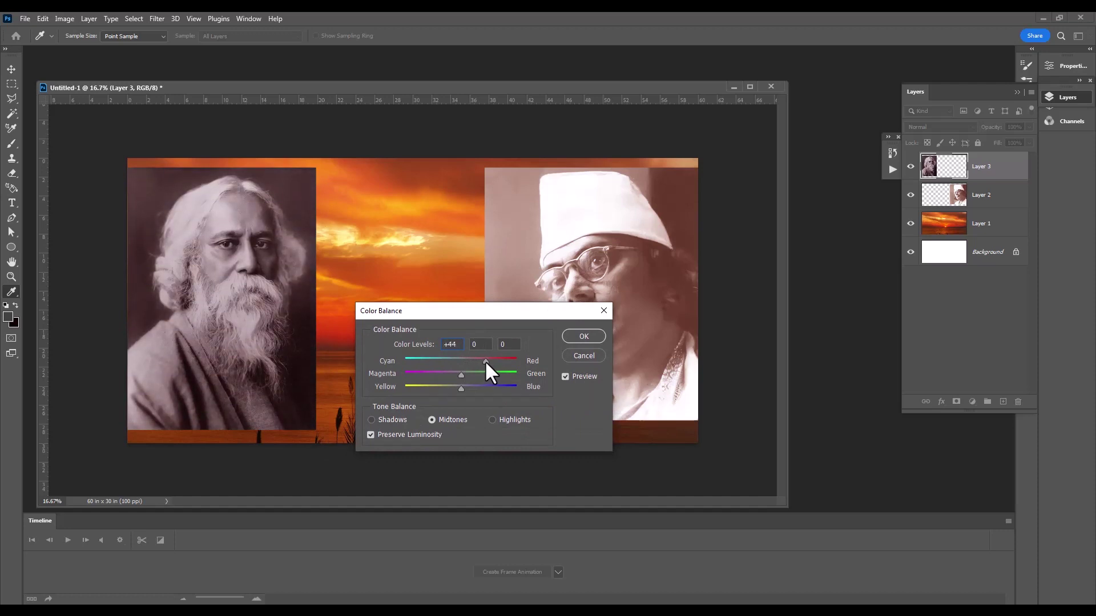
{"action": "left_click_drag", "start_coordinate": [486, 361], "coordinate": [485, 362]}
{"action": "left_click_drag", "start_coordinate": [460, 388], "coordinate": [449, 390]}
{"action": "left_click", "coordinate": [443, 389]}
{"action": "left_click_drag", "start_coordinate": [530, 310], "coordinate": [498, 305]}
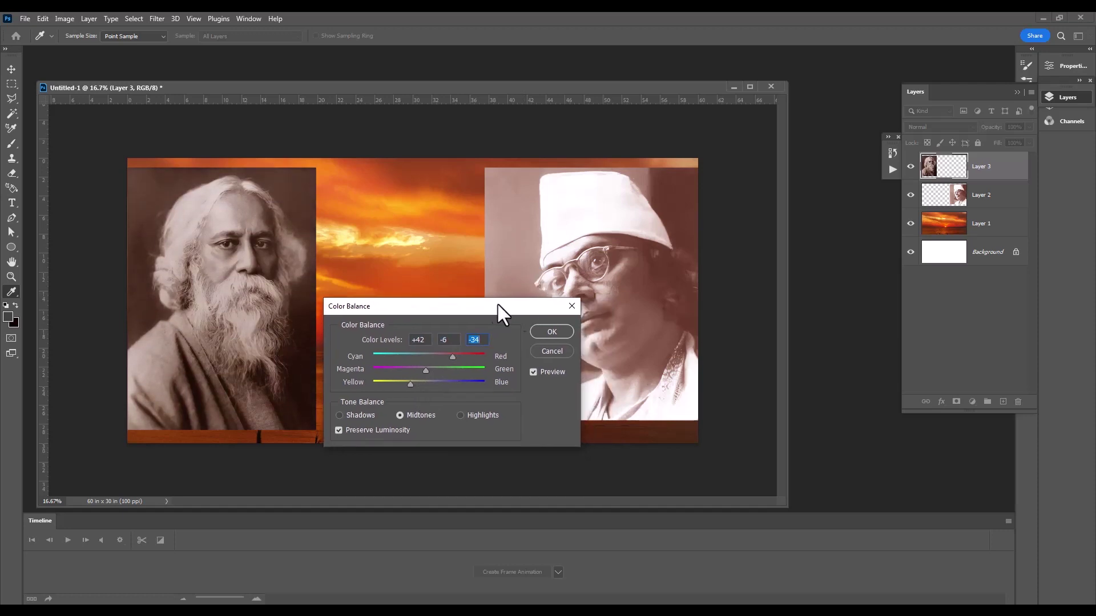
{"action": "left_click", "coordinate": [551, 332]}
{"action": "key", "text": "v"}
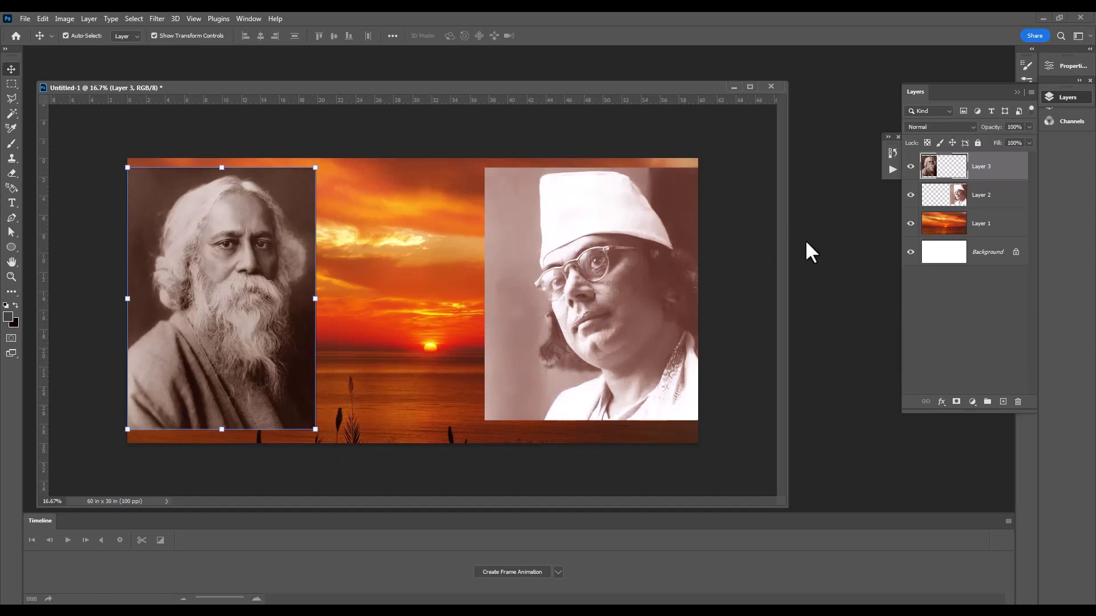
{"action": "left_click_drag", "start_coordinate": [281, 203], "coordinate": [282, 200]}
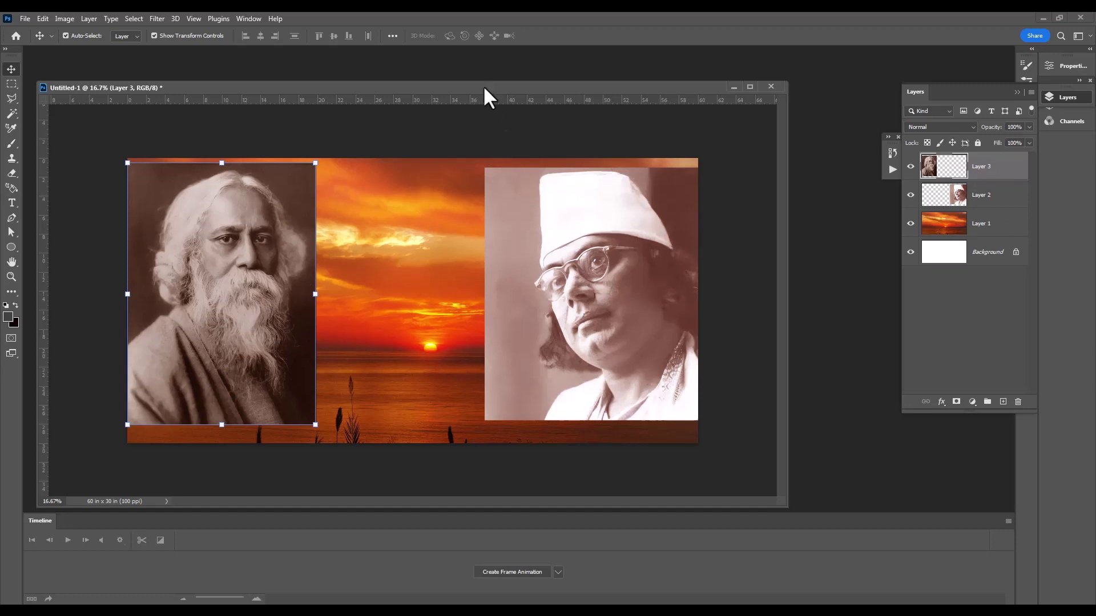
Step: Enlarge the document window, close the Timeline panel, and zoom in on the banner
{"action": "left_click_drag", "start_coordinate": [482, 85], "coordinate": [518, 80]}
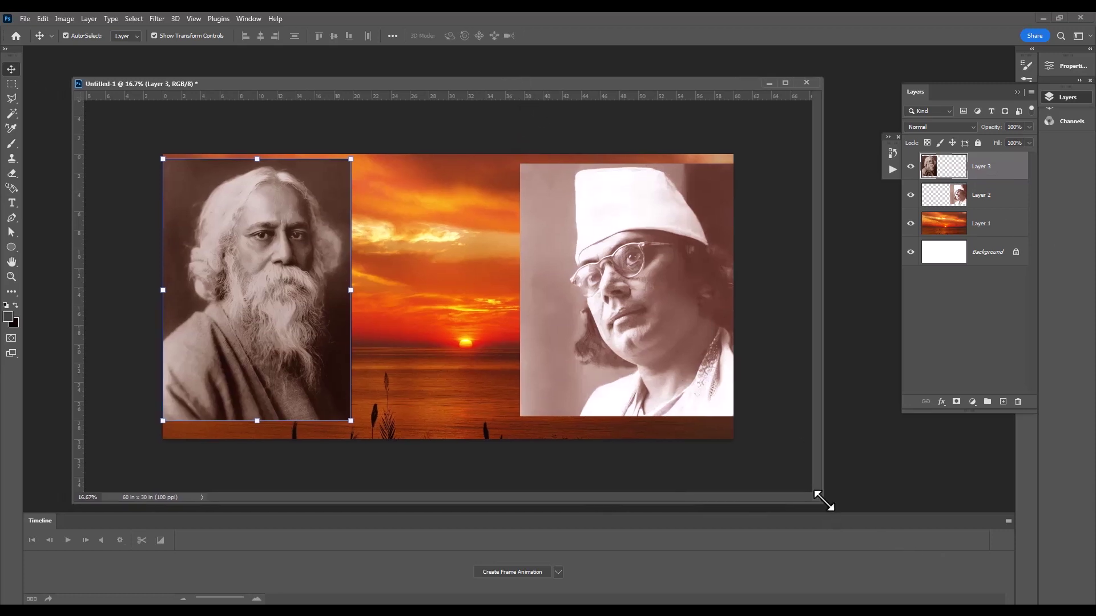
{"action": "mouse_move", "coordinate": [824, 503]}
{"action": "left_mouse_down"}
{"action": "mouse_move", "coordinate": [894, 568]}
{"action": "mouse_move", "coordinate": [786, 409]}
{"action": "left_mouse_up"}
{"action": "right_click", "coordinate": [1008, 519]}
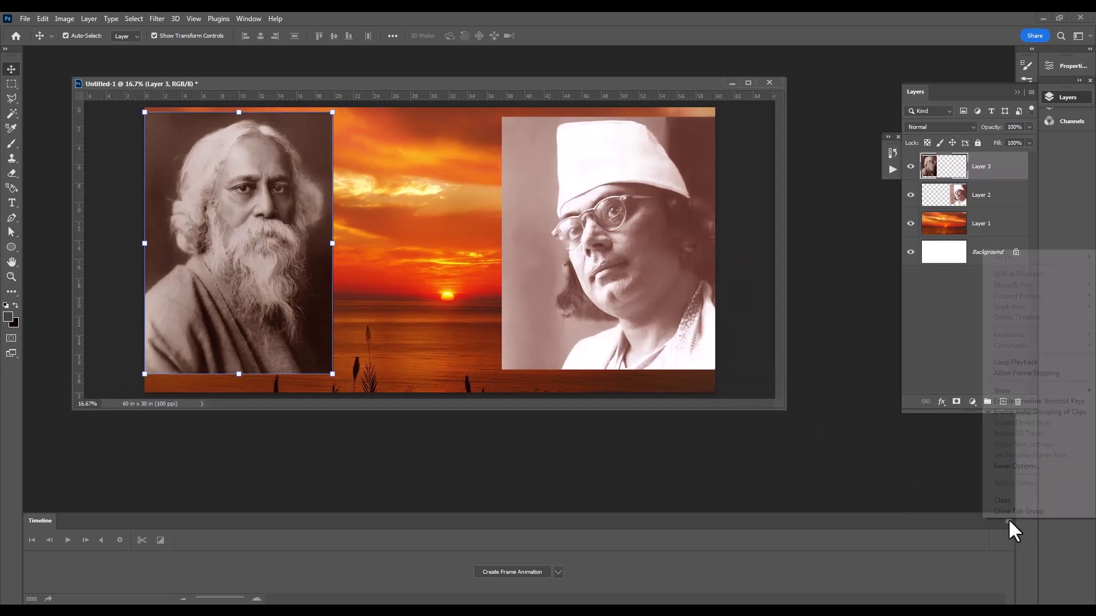
{"action": "left_click", "coordinate": [1007, 499]}
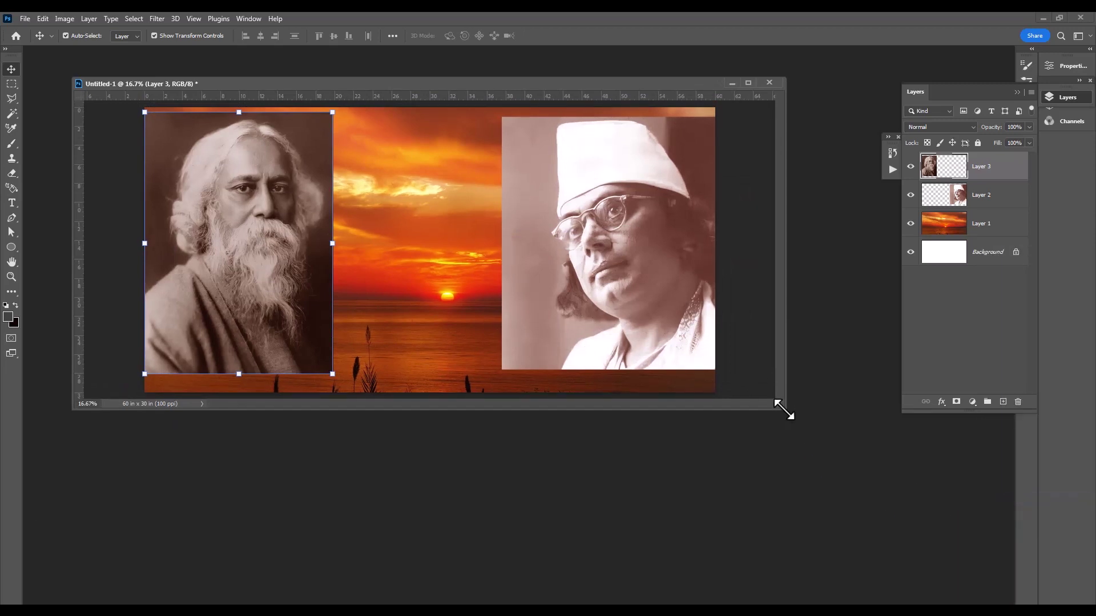
{"action": "left_click_drag", "start_coordinate": [785, 410], "coordinate": [902, 571]}
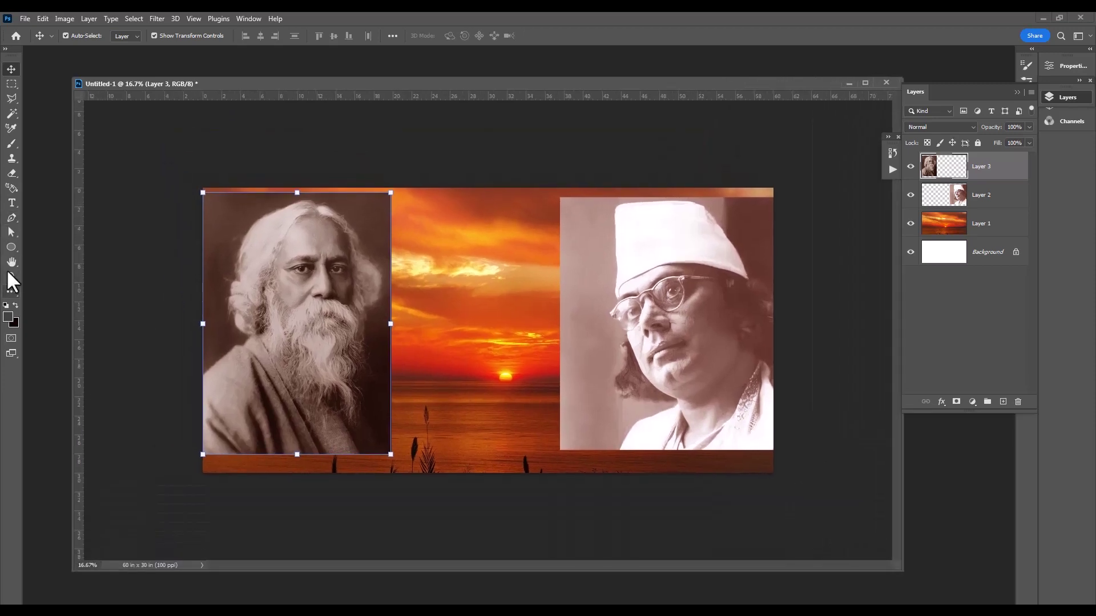
{"action": "left_click", "coordinate": [12, 277]}
{"action": "left_click_drag", "start_coordinate": [203, 188], "coordinate": [851, 516]}
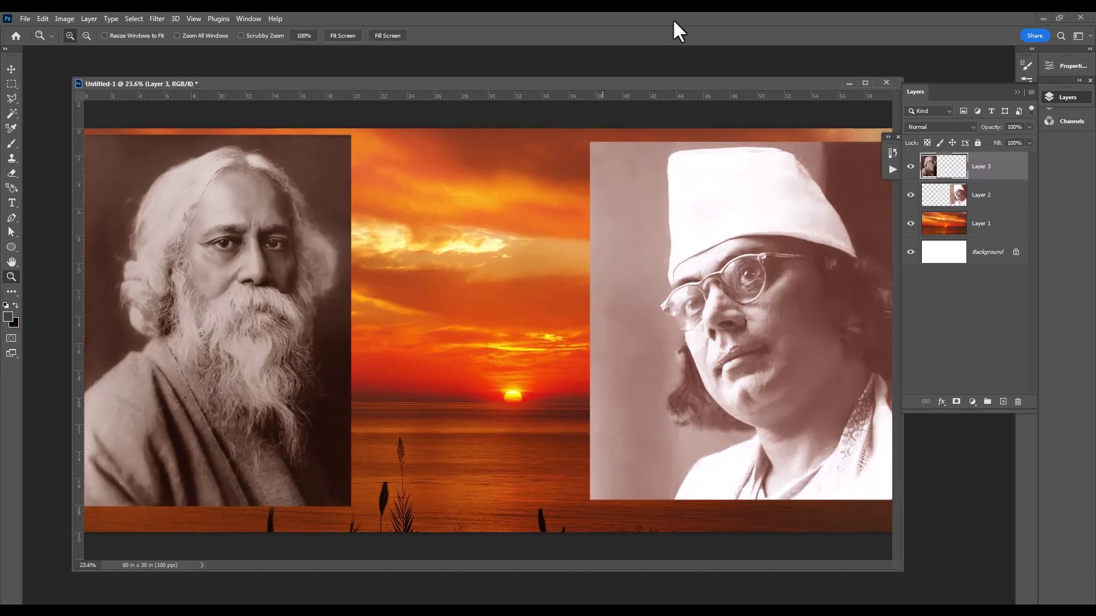
Step: Open Match Color for Layer 3 with the Untitled-1 banner as its source
{"action": "left_click", "coordinate": [64, 19]}
{"action": "mouse_move", "coordinate": [82, 48]}
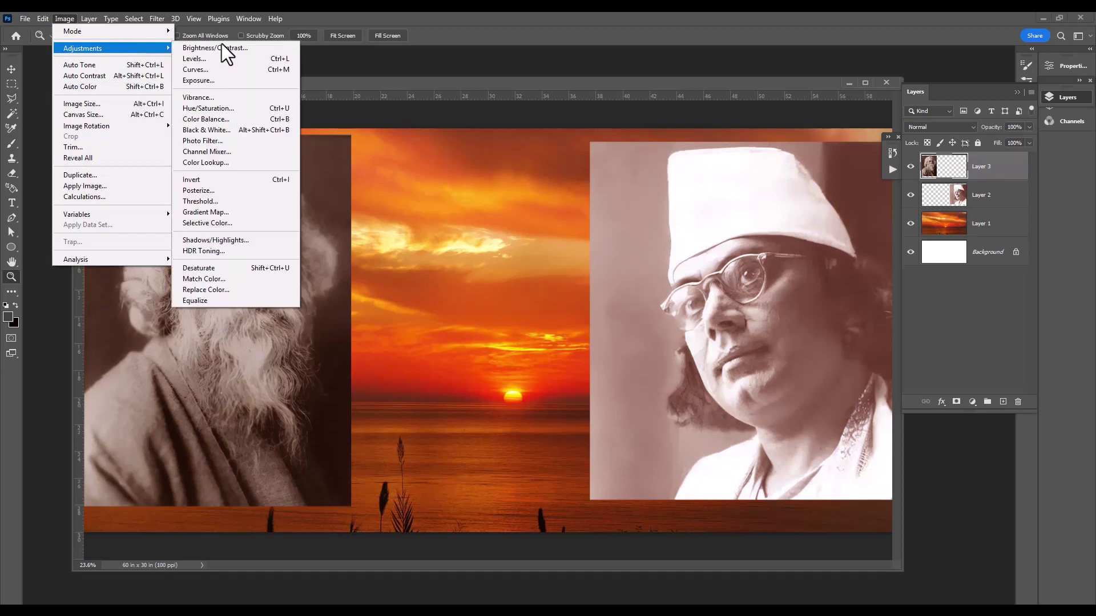
{"action": "left_click", "coordinate": [492, 87]}
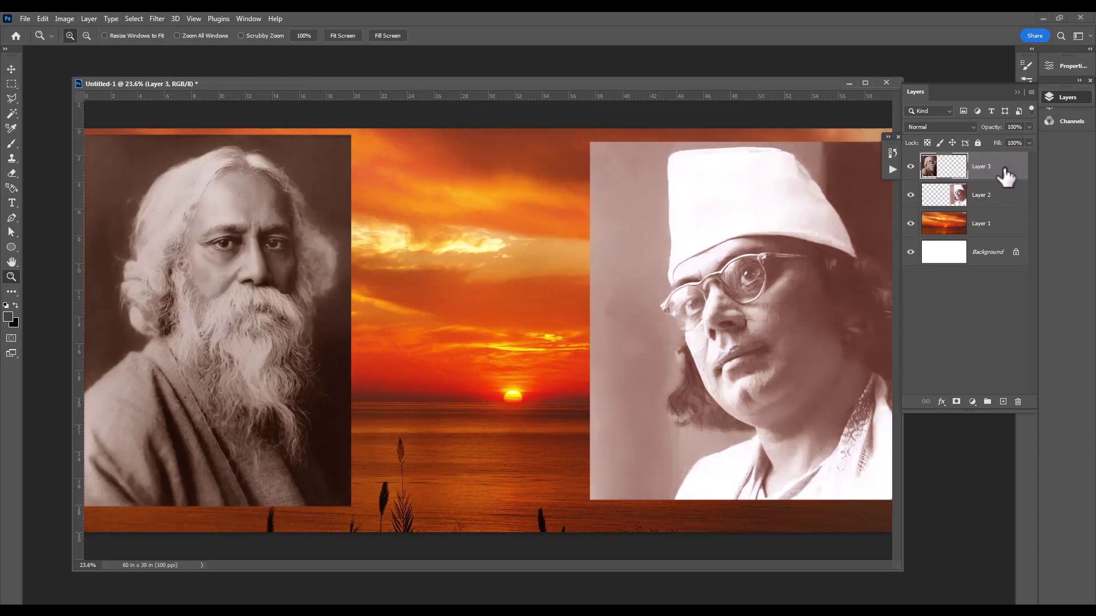
{"action": "left_click", "coordinate": [63, 18]}
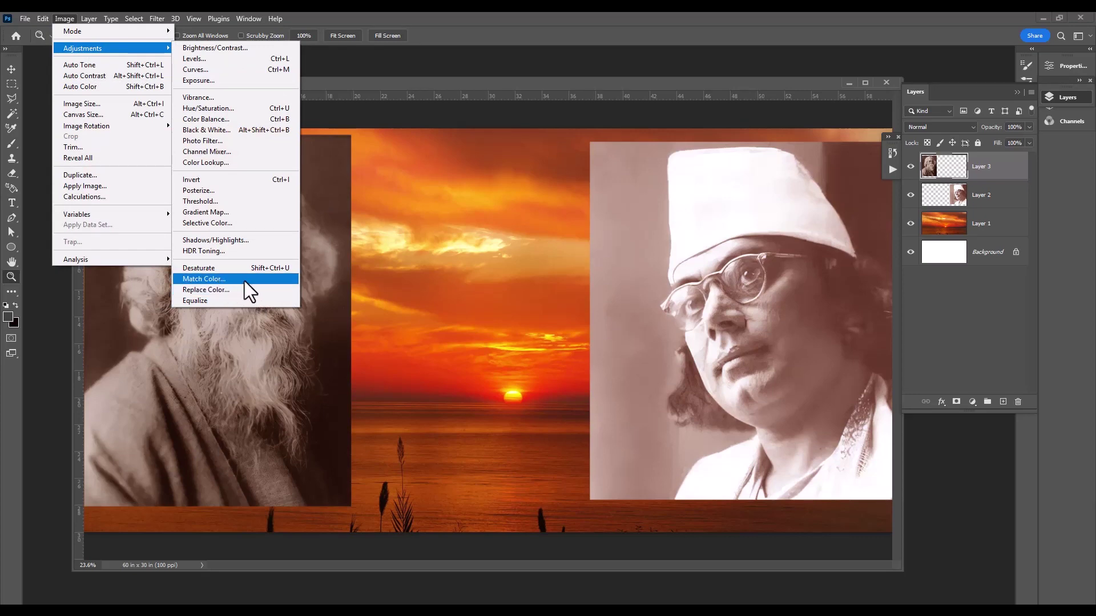
{"action": "left_click", "coordinate": [210, 277]}
{"action": "left_click_drag", "start_coordinate": [365, 143], "coordinate": [683, 86]}
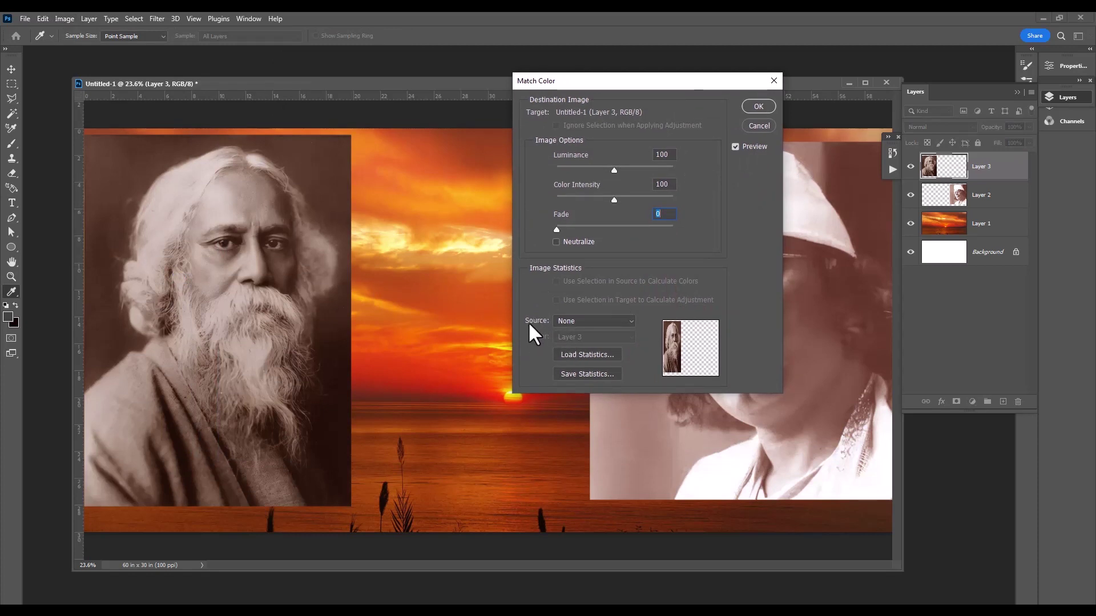
{"action": "left_click", "coordinate": [608, 320]}
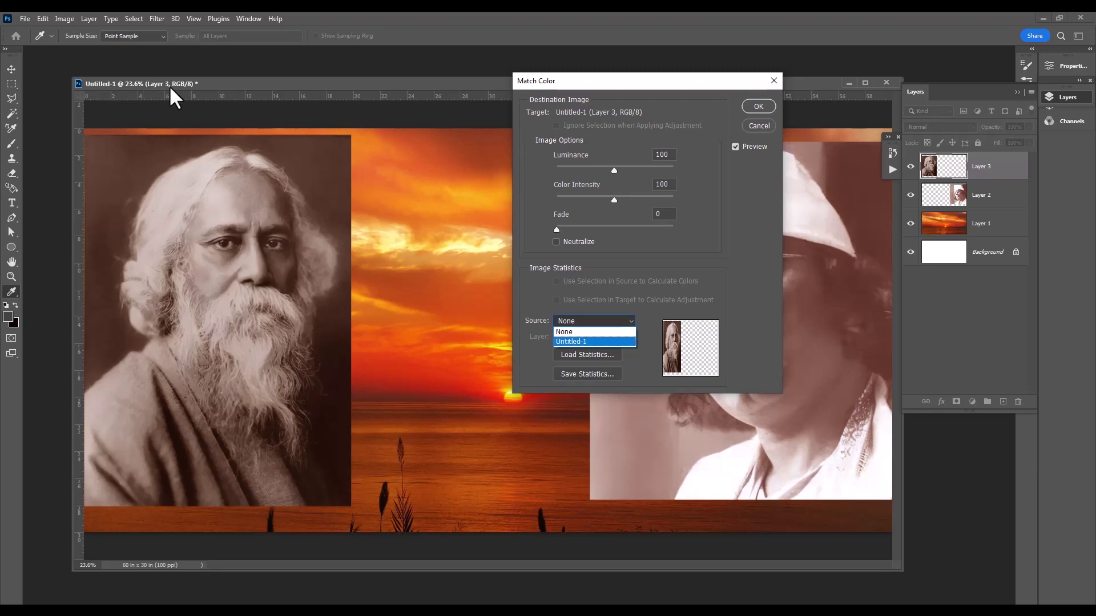
{"action": "left_click", "coordinate": [576, 341]}
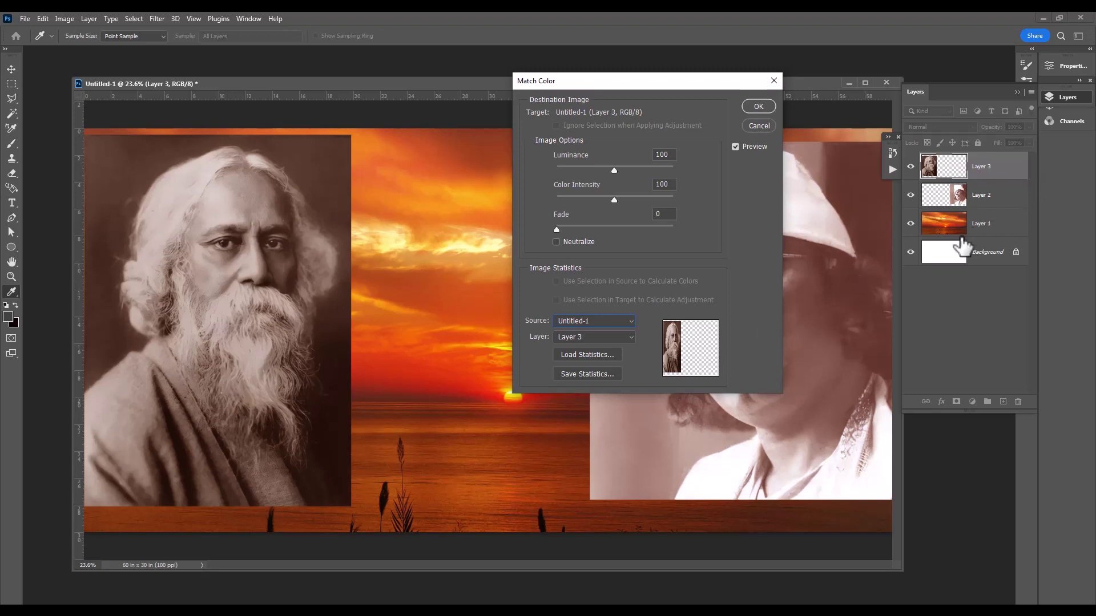
Step: Match the bearded portrait to Layer 1 at Luminance 183, Color Intensity 154, Fade 5
{"action": "left_click", "coordinate": [624, 336]}
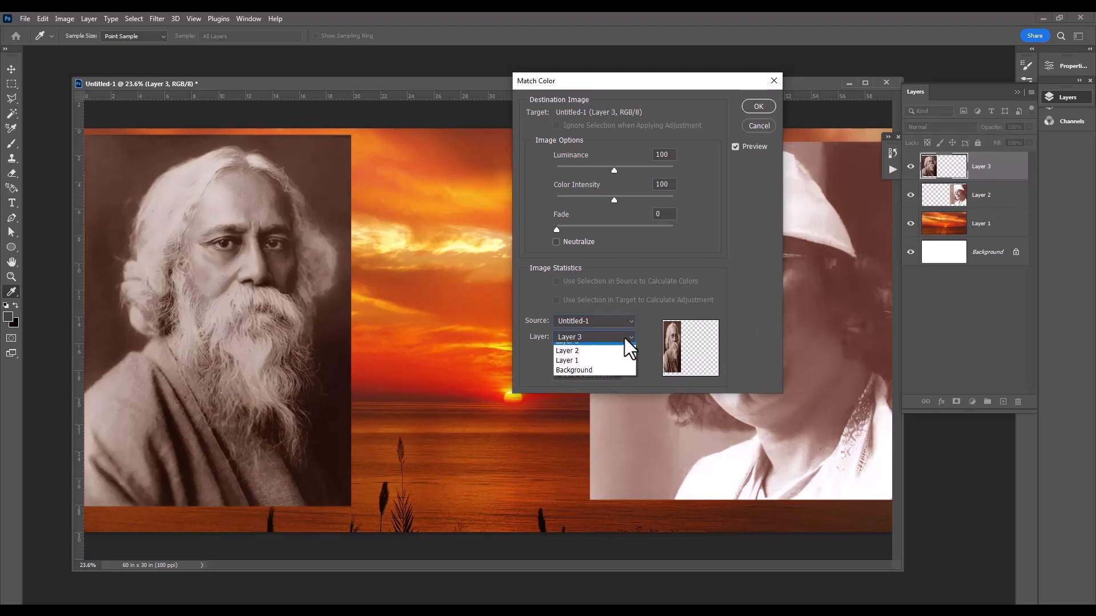
{"action": "left_click", "coordinate": [597, 386]}
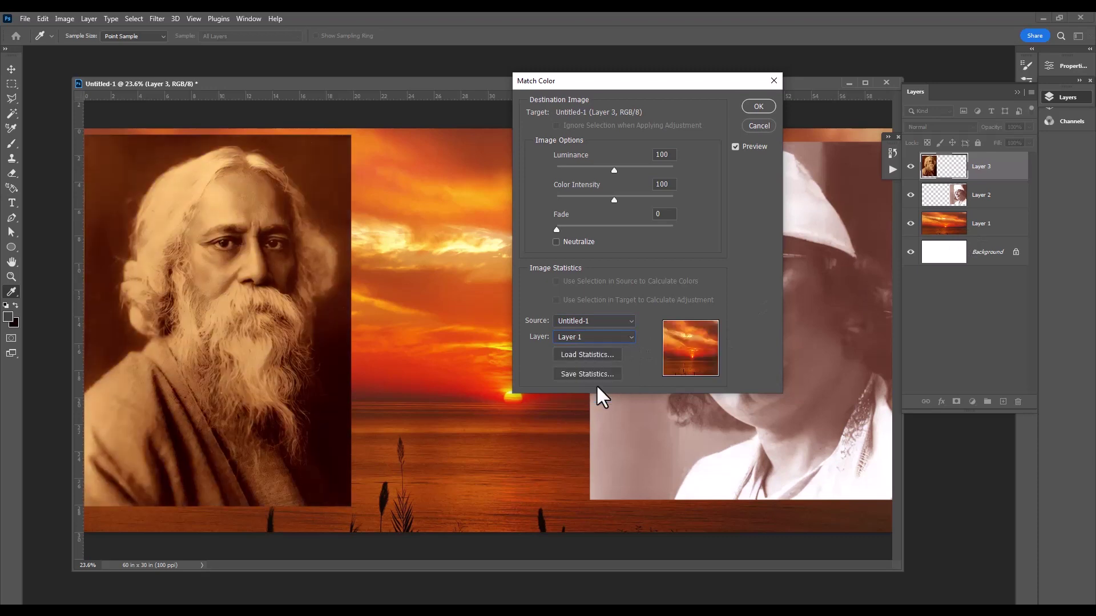
{"action": "left_click_drag", "start_coordinate": [644, 81], "coordinate": [720, 95]}
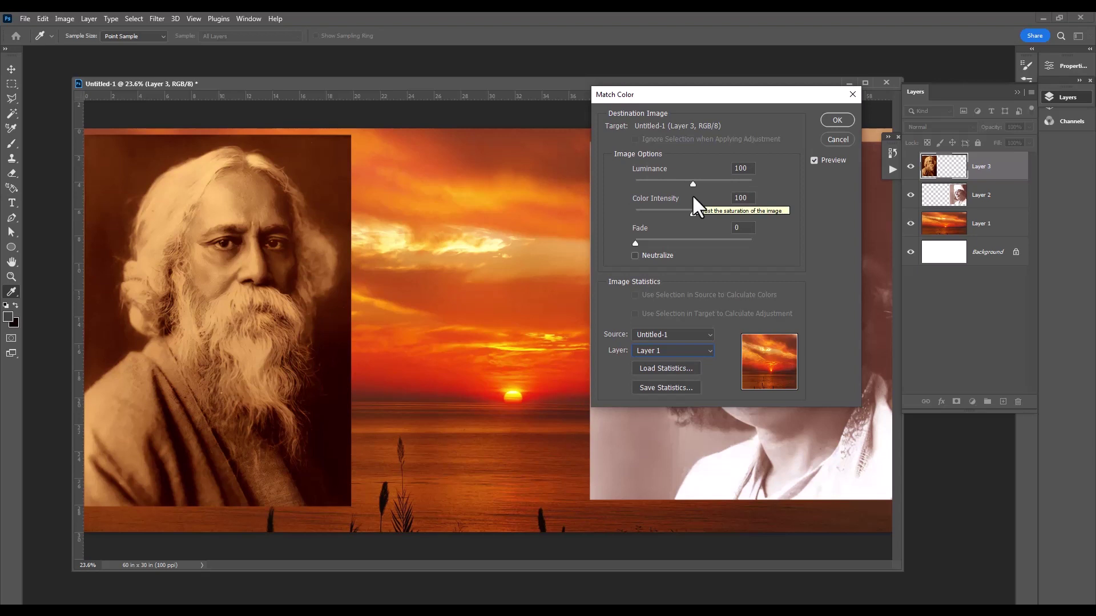
{"action": "left_click_drag", "start_coordinate": [690, 181], "coordinate": [732, 178]}
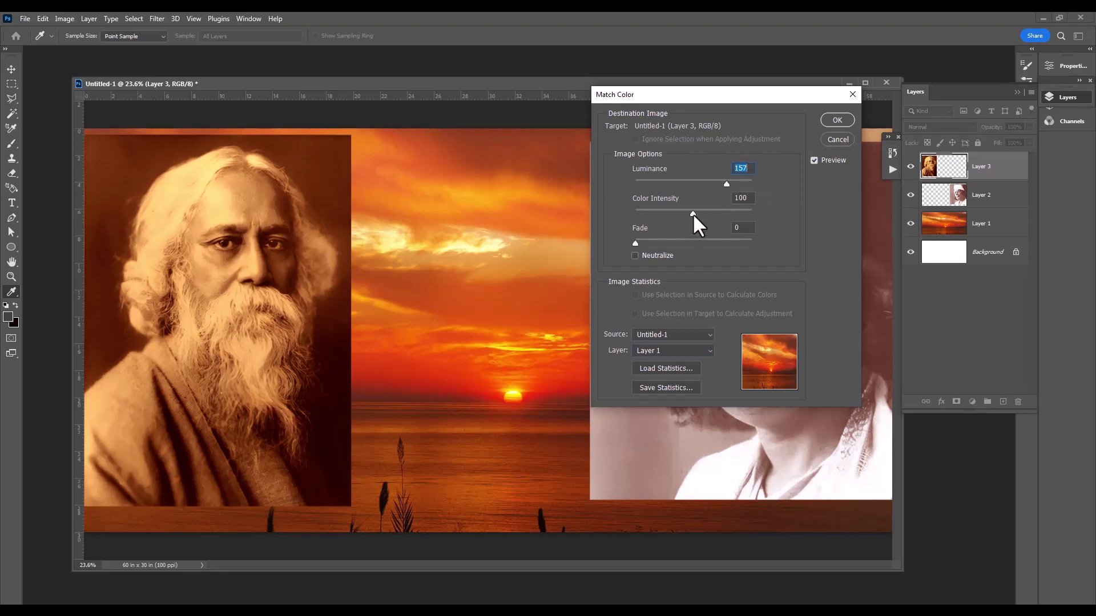
{"action": "left_click_drag", "start_coordinate": [693, 214], "coordinate": [701, 213]}
{"action": "left_click_drag", "start_coordinate": [735, 215], "coordinate": [739, 215]}
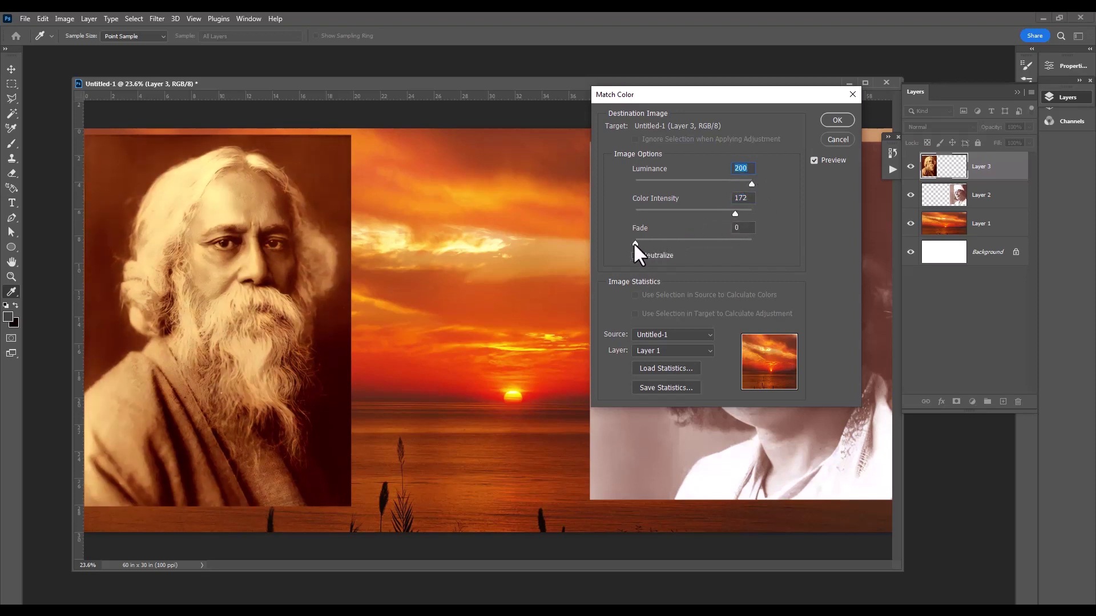
{"action": "left_click_drag", "start_coordinate": [635, 243], "coordinate": [640, 242]}
{"action": "left_click_drag", "start_coordinate": [742, 184], "coordinate": [735, 184]}
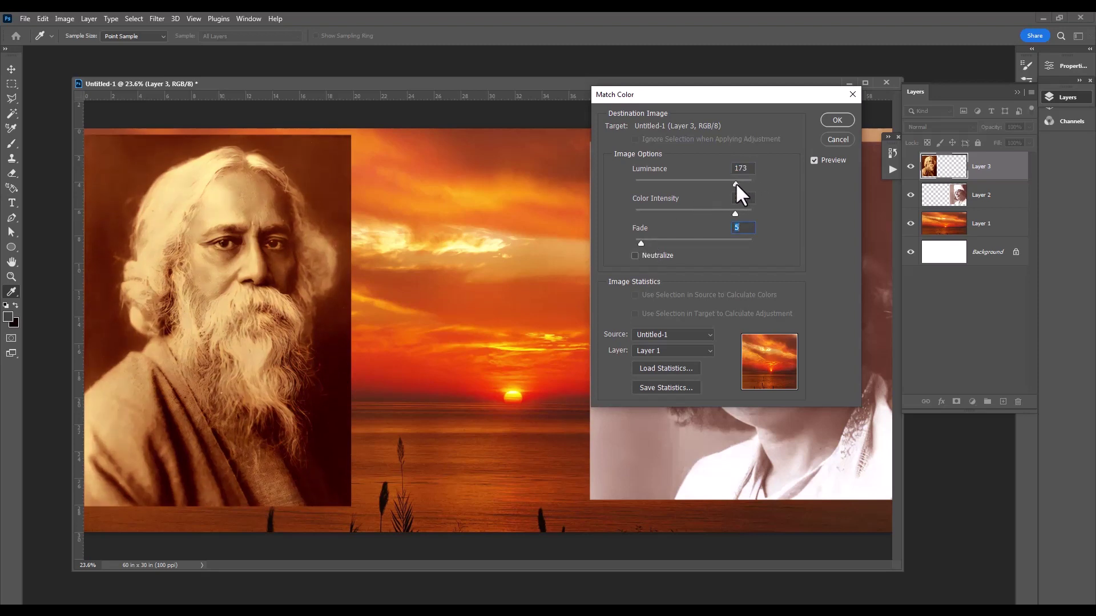
{"action": "left_click", "coordinate": [725, 213]}
Step: Apply Match Color, then set the left portrait's Color Balance midtones to +36 red, −16 blue
{"action": "left_click", "coordinate": [837, 120]}
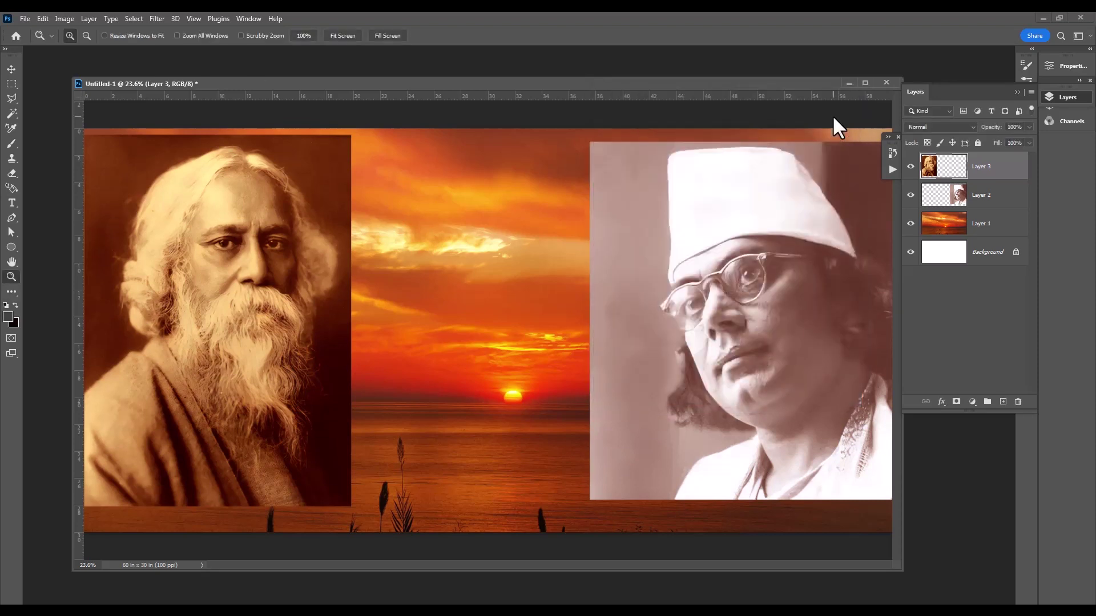
{"action": "left_click", "coordinate": [63, 18]}
{"action": "mouse_move", "coordinate": [84, 48]}
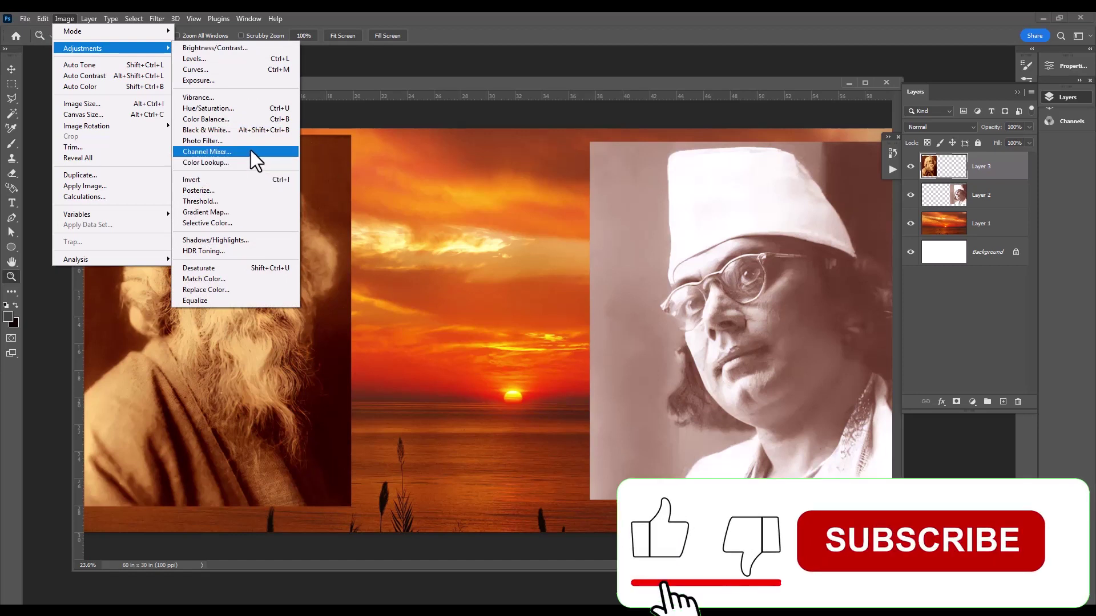
{"action": "left_click", "coordinate": [244, 121]}
{"action": "left_click_drag", "start_coordinate": [457, 305], "coordinate": [594, 210]}
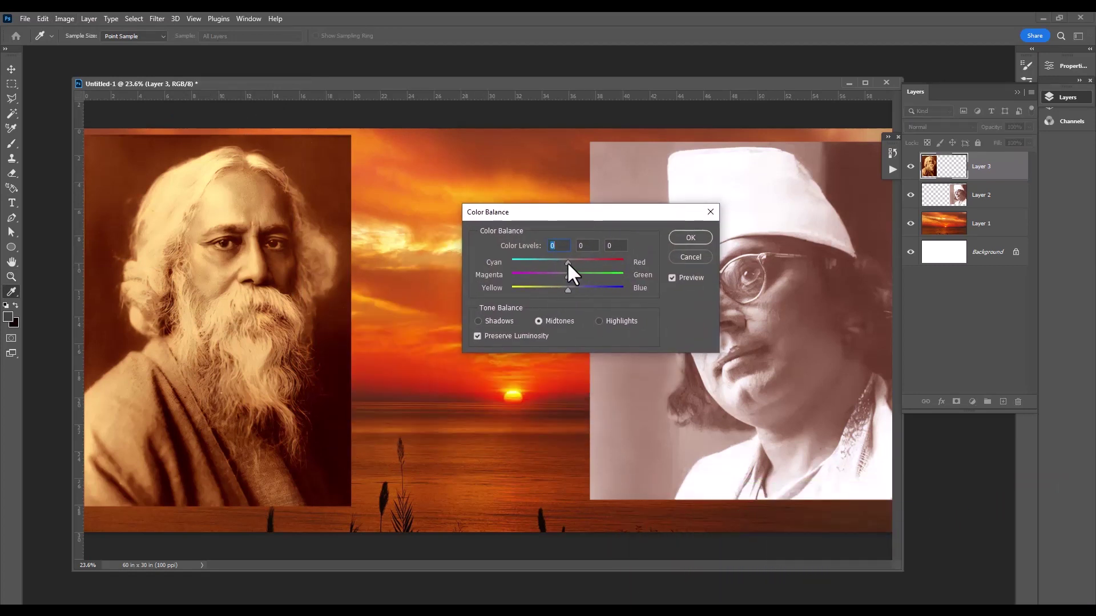
{"action": "left_click_drag", "start_coordinate": [585, 261], "coordinate": [588, 263]}
{"action": "left_click_drag", "start_coordinate": [570, 212], "coordinate": [622, 197]}
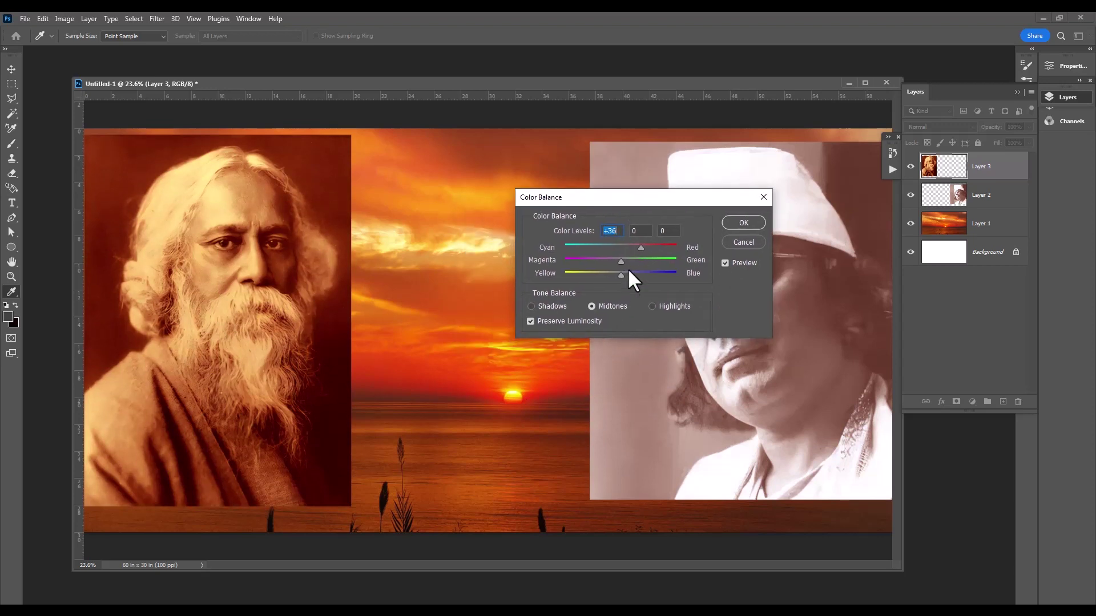
{"action": "left_click_drag", "start_coordinate": [622, 279], "coordinate": [610, 279]}
{"action": "left_click_drag", "start_coordinate": [641, 197], "coordinate": [685, 194]}
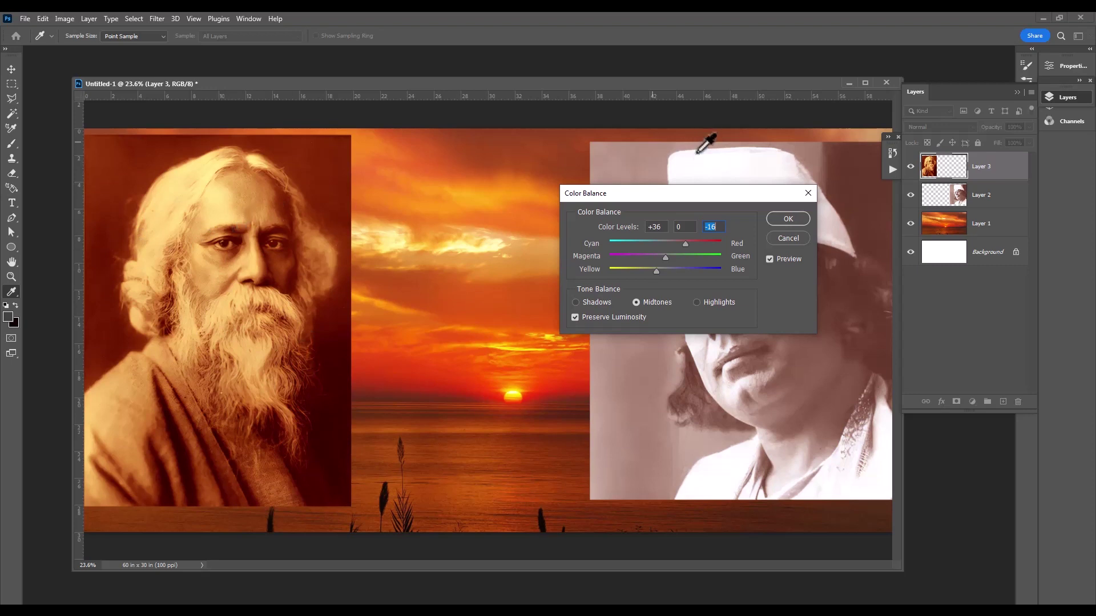
{"action": "left_click_drag", "start_coordinate": [700, 192], "coordinate": [566, 170]}
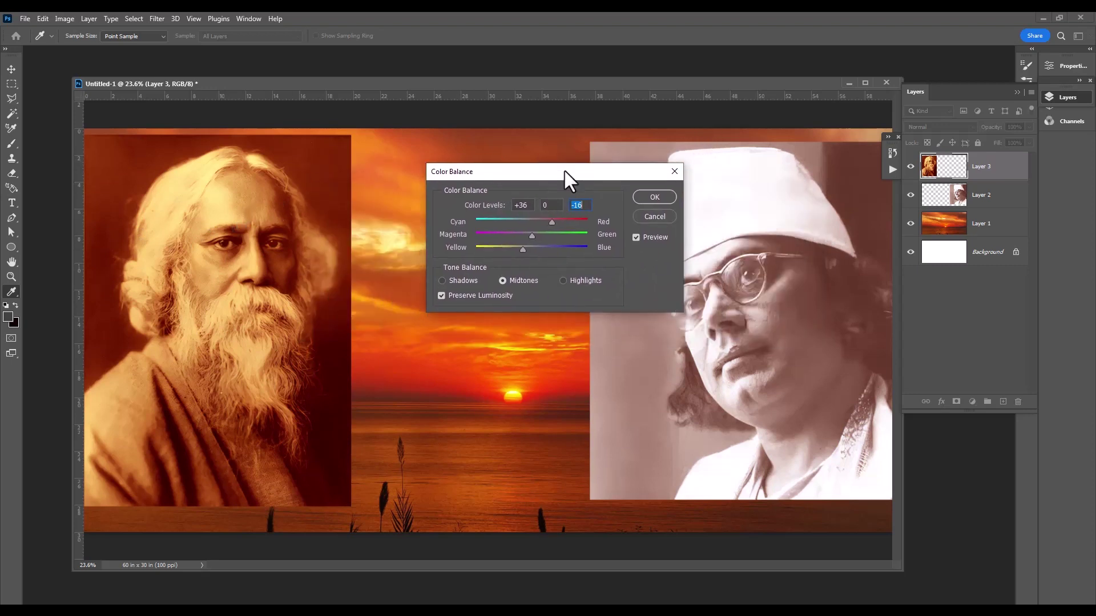
Step: Apply the left portrait's Color Balance and select the right portrait's Layer 2
{"action": "key", "text": "z"}
{"action": "left_click", "coordinate": [654, 197]}
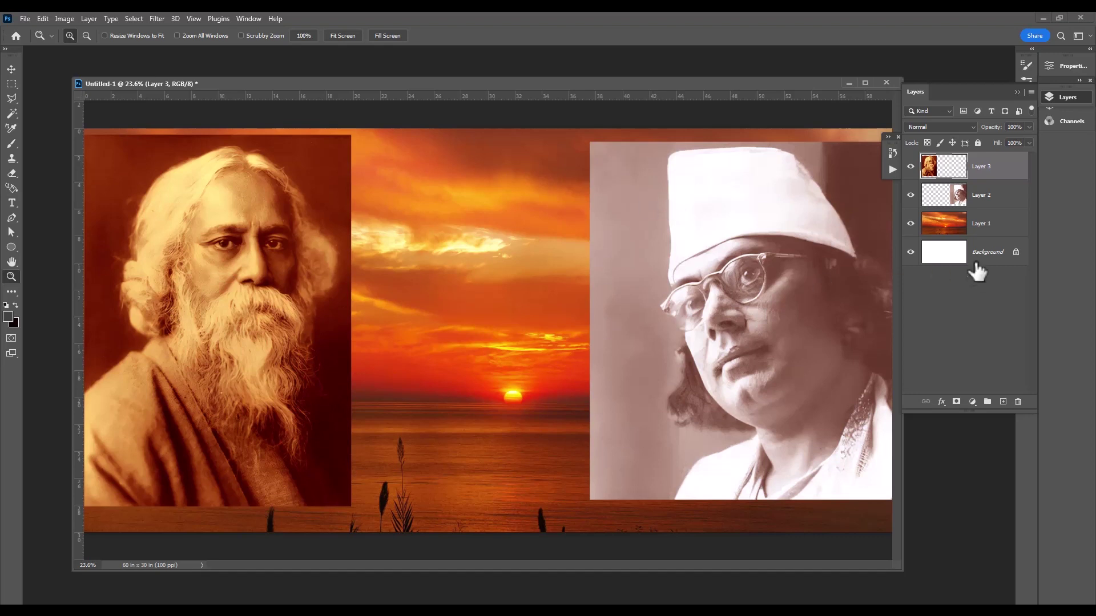
{"action": "left_click", "coordinate": [1010, 203]}
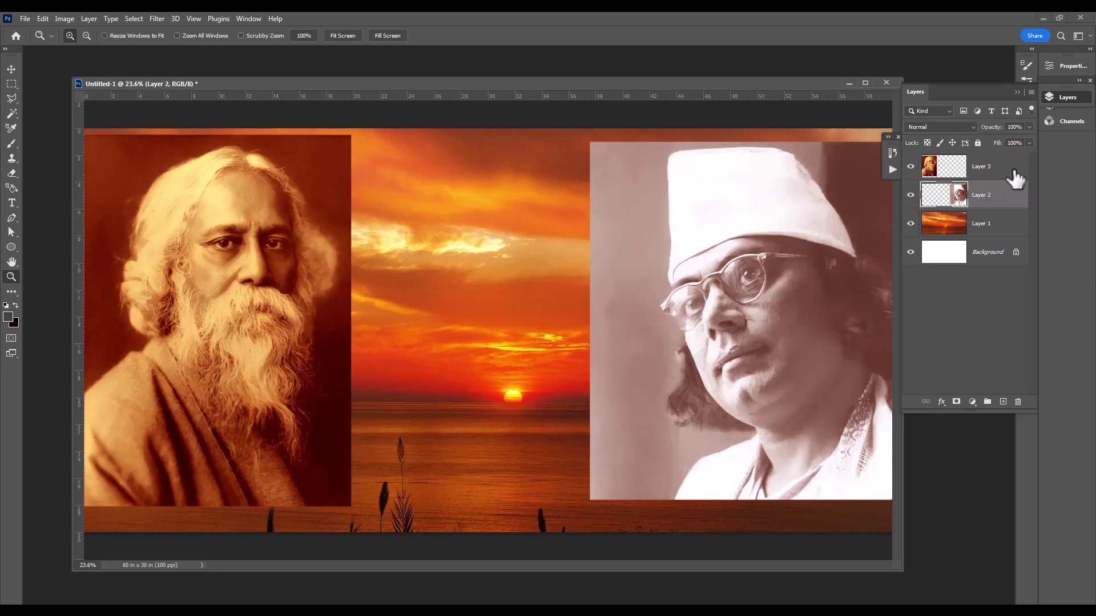
Step: Open Match Color for Layer 2 with Untitled-1 as the source
{"action": "left_click", "coordinate": [64, 19]}
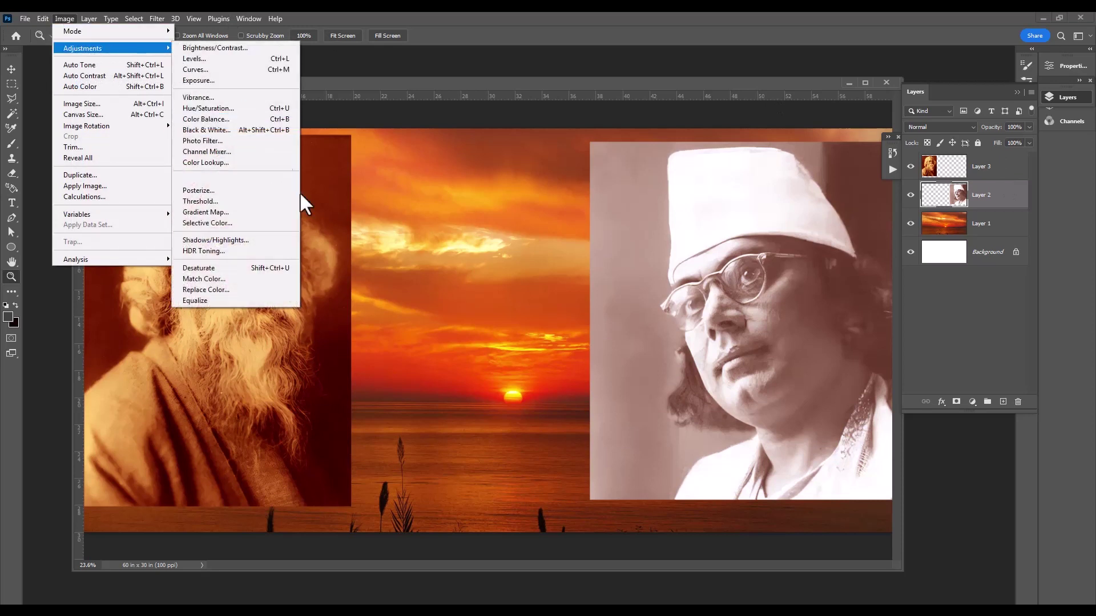
{"action": "left_click", "coordinate": [239, 279]}
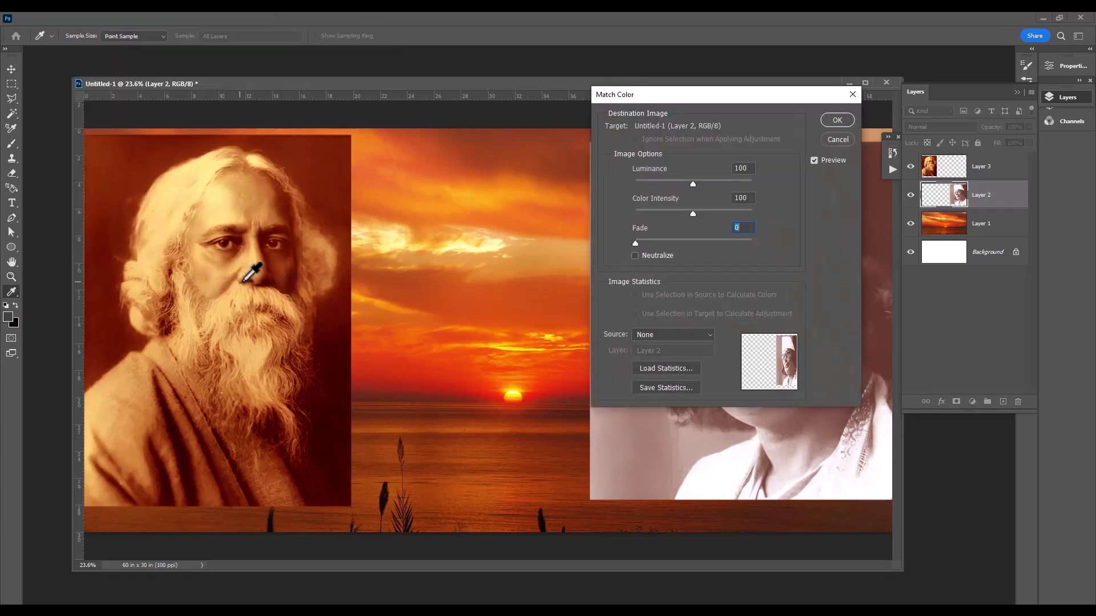
{"action": "left_click_drag", "start_coordinate": [703, 97], "coordinate": [385, 231]}
{"action": "left_click_drag", "start_coordinate": [425, 194], "coordinate": [447, 178]}
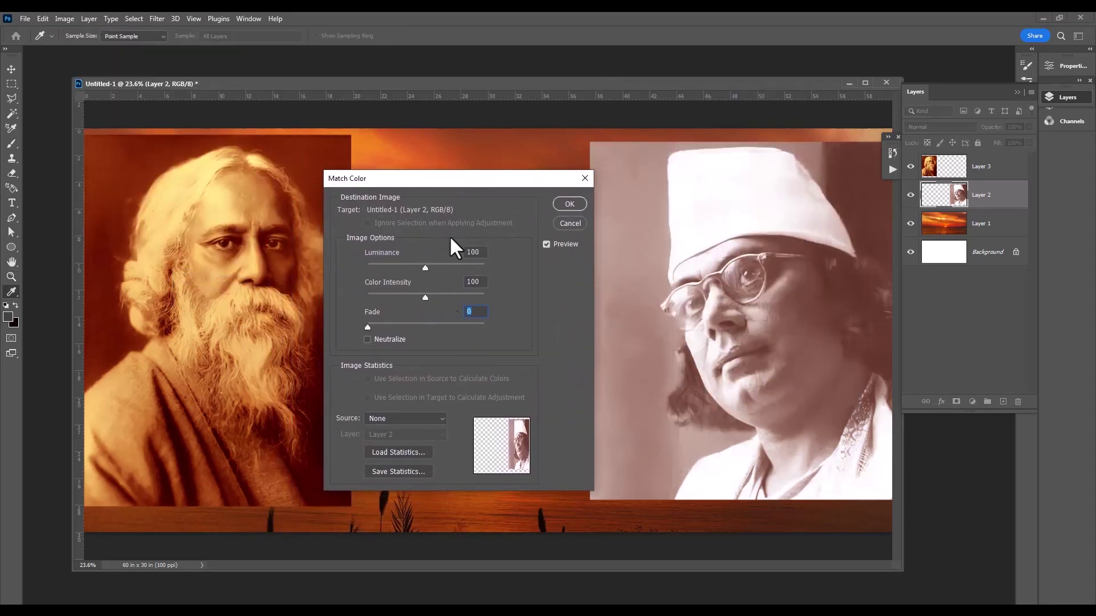
{"action": "left_click", "coordinate": [405, 417]}
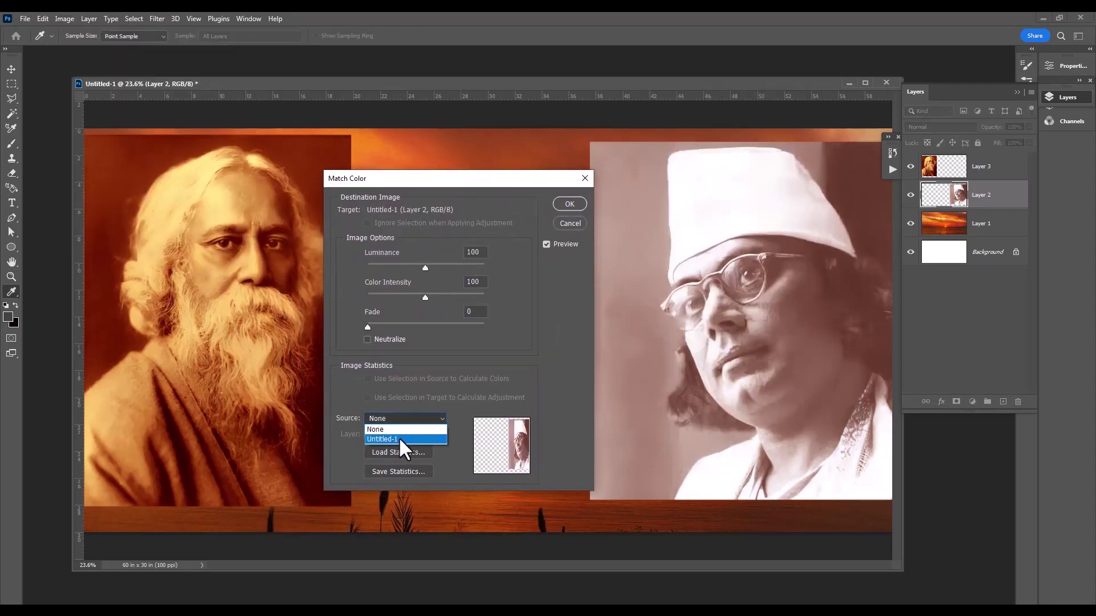
{"action": "left_click", "coordinate": [396, 437]}
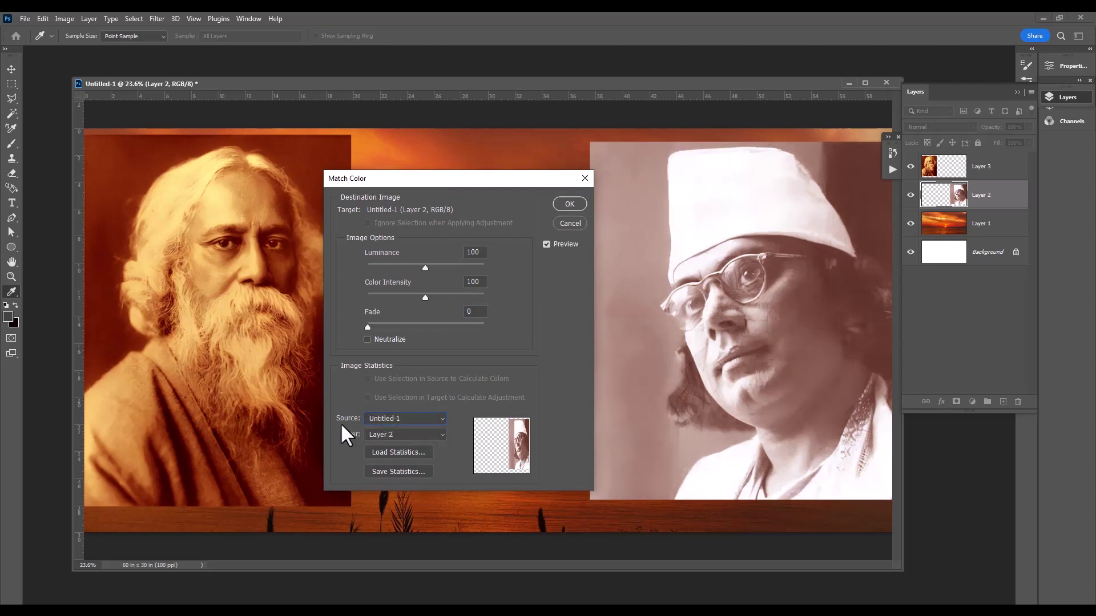
{"action": "left_click_drag", "start_coordinate": [485, 188], "coordinate": [503, 161]}
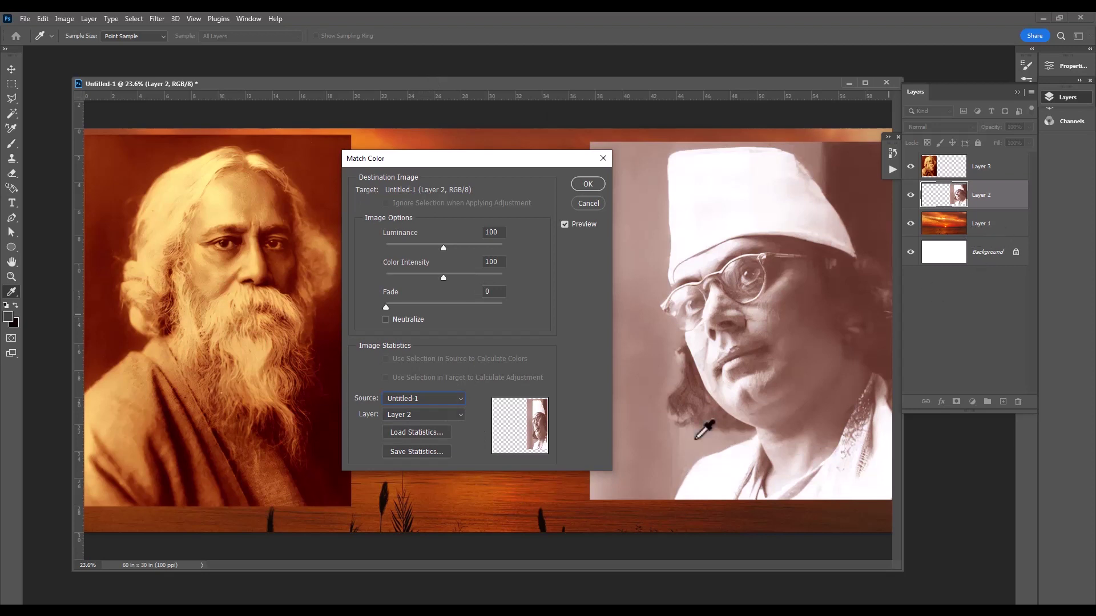
Step: Match the white-cap portrait to Layer 1 at Luminance 200, Intensity 200, Fade 5, and apply
{"action": "left_click", "coordinate": [447, 415]}
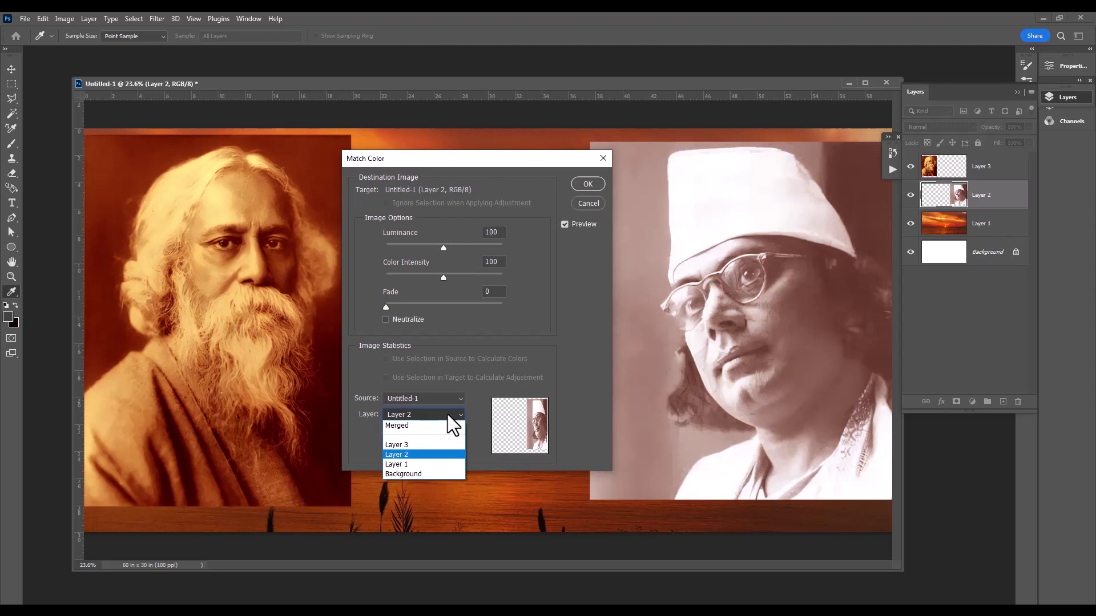
{"action": "left_click", "coordinate": [407, 464]}
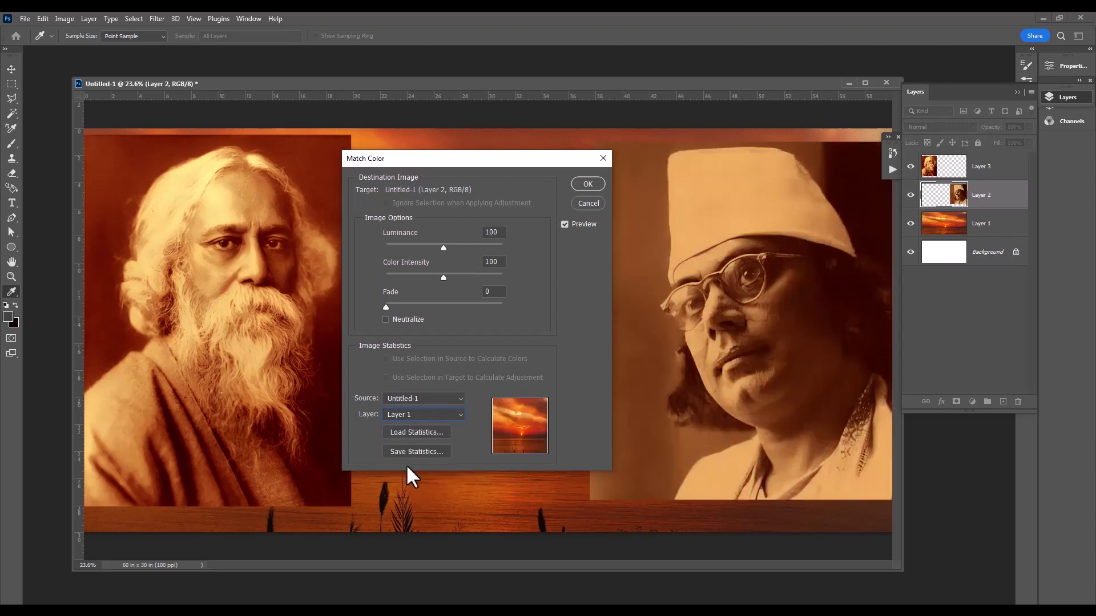
{"action": "left_click_drag", "start_coordinate": [525, 162], "coordinate": [499, 174]}
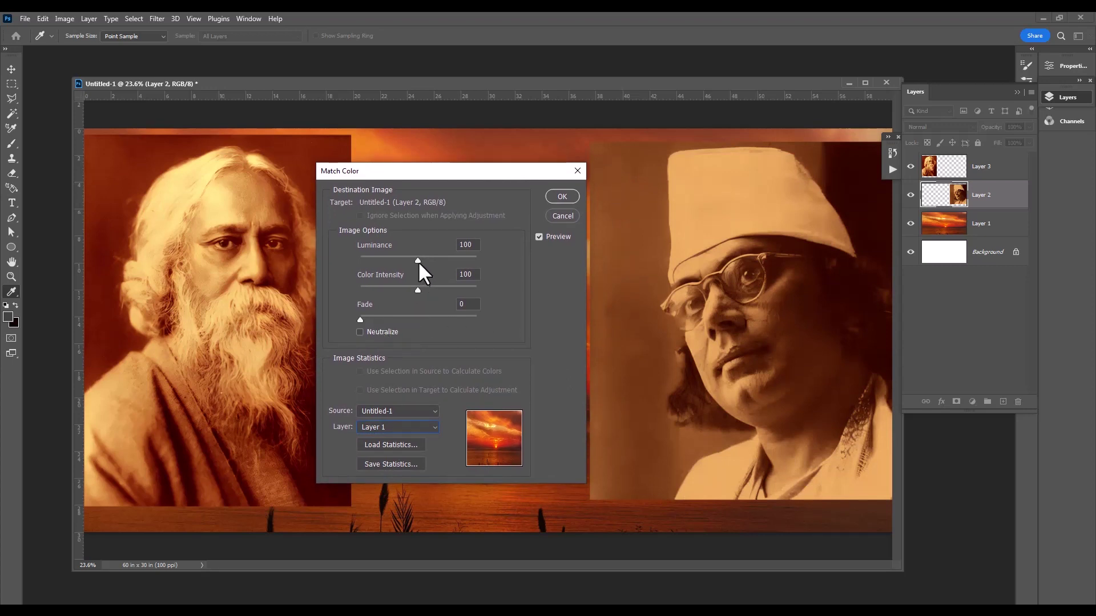
{"action": "left_click_drag", "start_coordinate": [418, 259], "coordinate": [449, 260]}
{"action": "left_click_drag", "start_coordinate": [472, 173], "coordinate": [272, 177]}
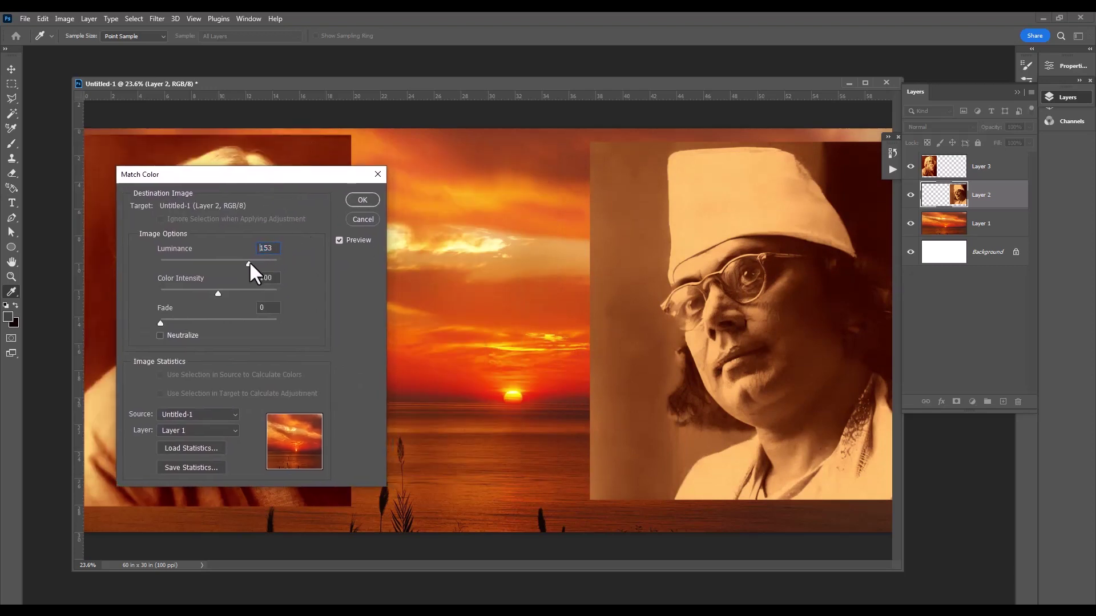
{"action": "left_click_drag", "start_coordinate": [266, 263], "coordinate": [268, 263]}
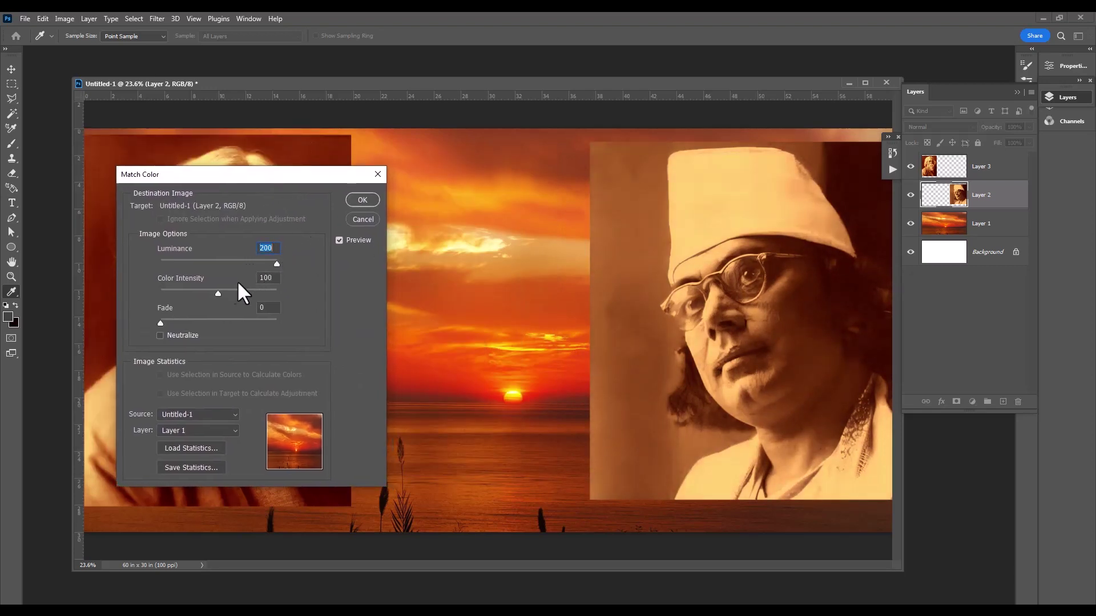
{"action": "left_click_drag", "start_coordinate": [221, 294], "coordinate": [255, 297]}
{"action": "key", "text": "Tab"}
{"action": "left_click_drag", "start_coordinate": [163, 323], "coordinate": [167, 323]}
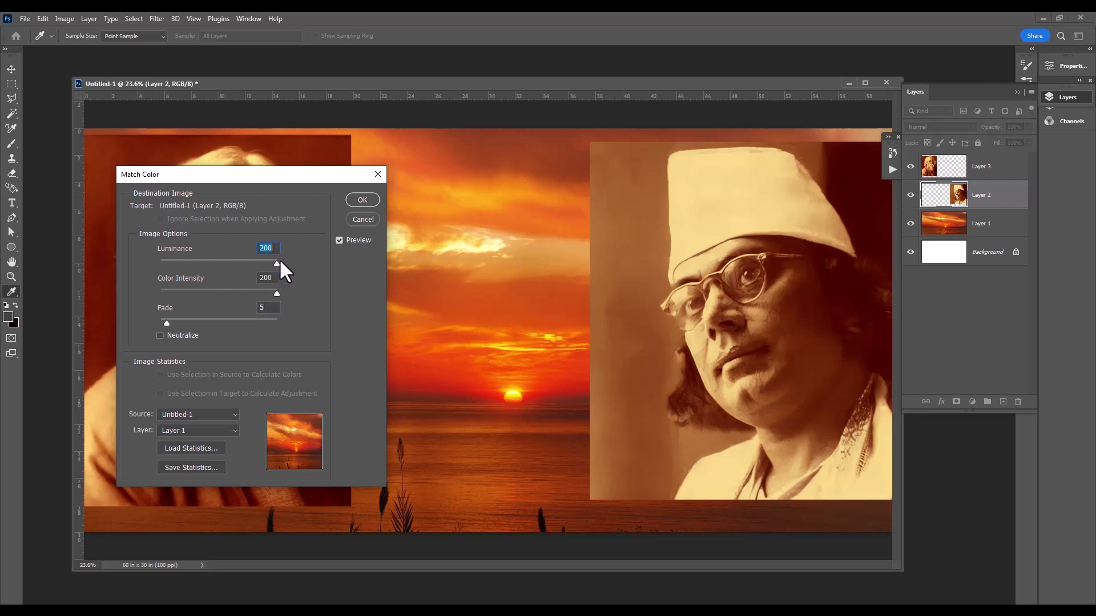
{"action": "left_click_drag", "start_coordinate": [320, 182], "coordinate": [332, 178]}
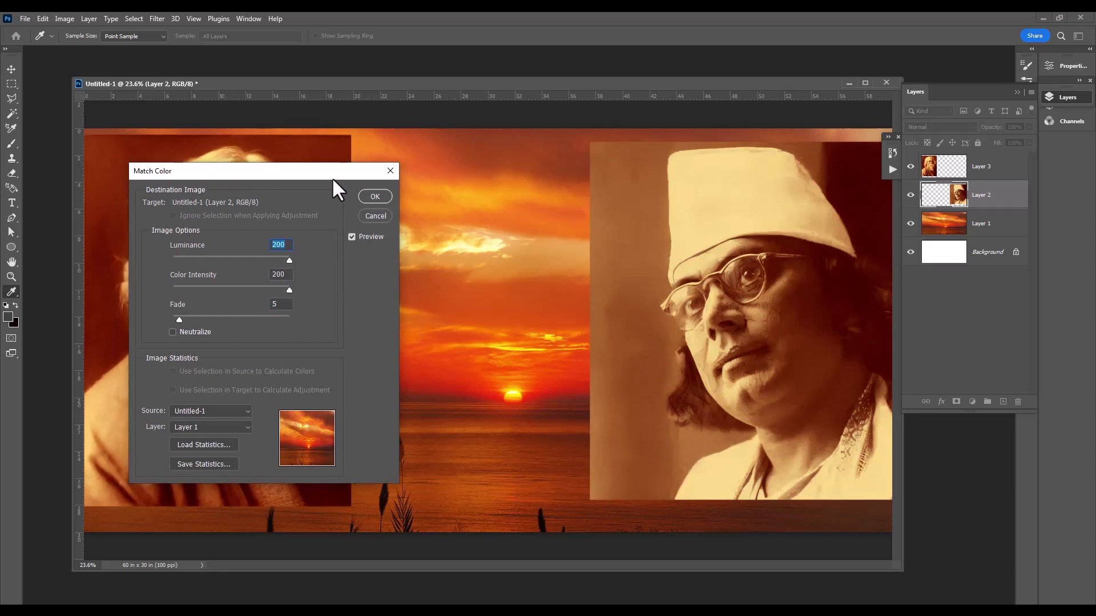
{"action": "left_click", "coordinate": [379, 197]}
Step: Open a Color Balance adjustment for the white-cap portrait's layer
{"action": "key", "text": "z"}
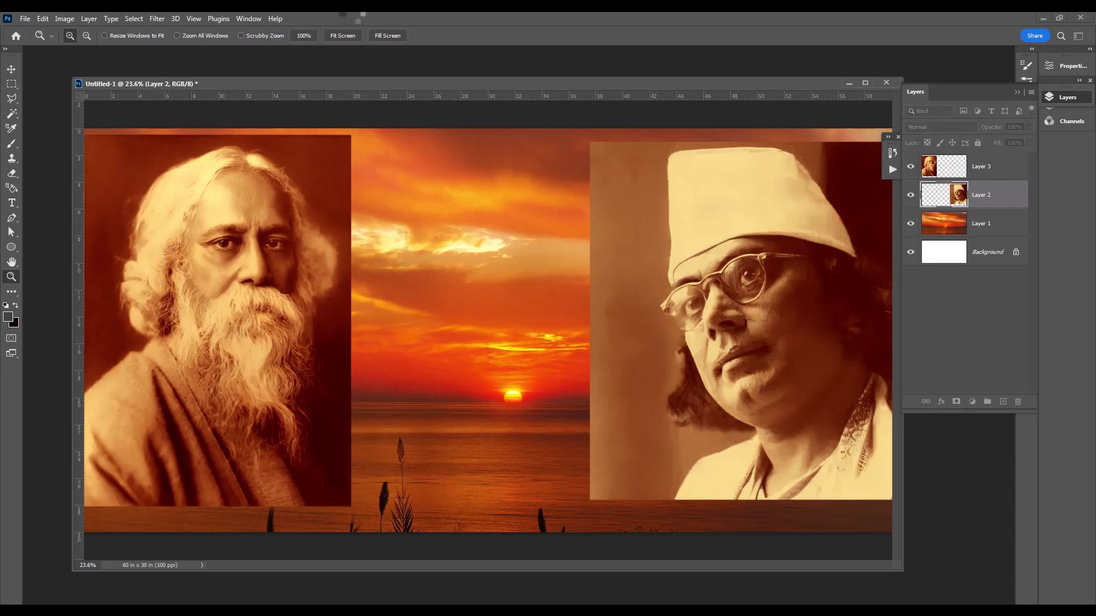
{"action": "left_click", "coordinate": [59, 18]}
{"action": "mouse_move", "coordinate": [83, 48]}
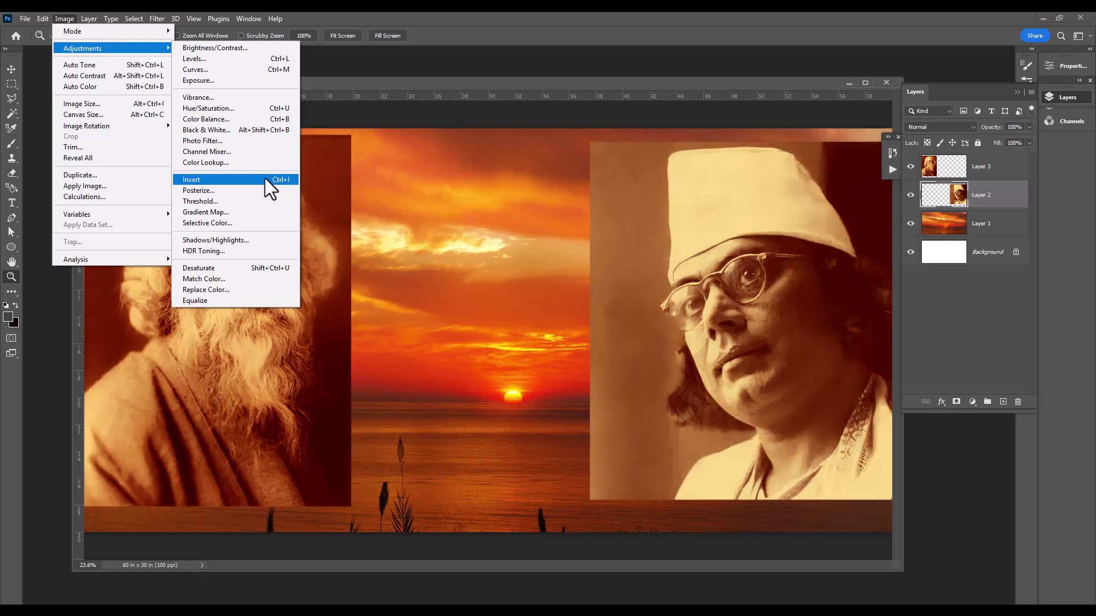
{"action": "left_click", "coordinate": [228, 119]}
{"action": "left_click_drag", "start_coordinate": [580, 170], "coordinate": [495, 292]}
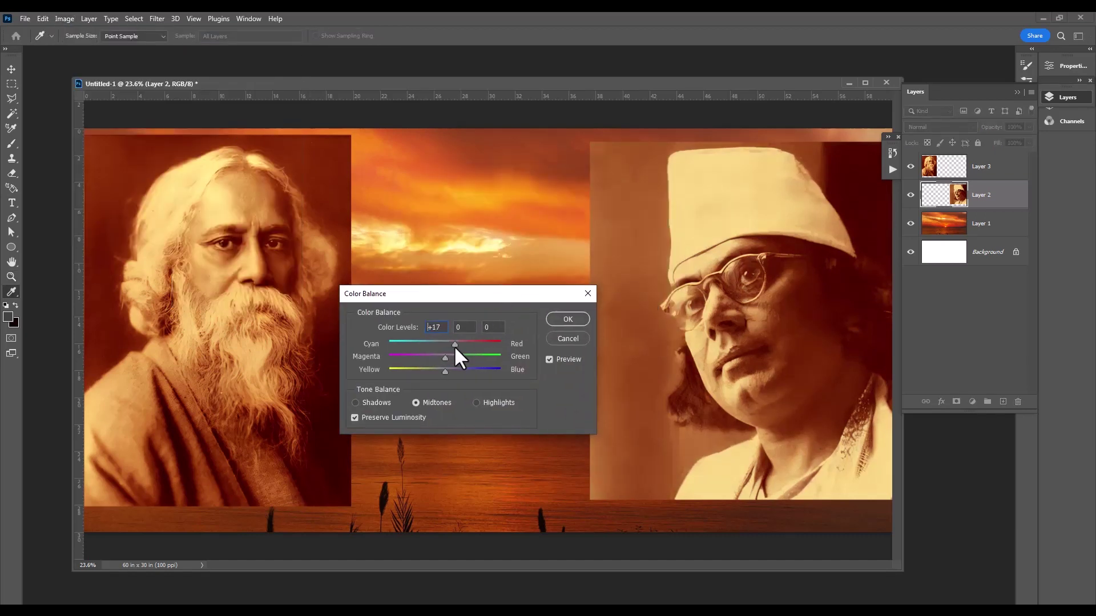
Step: Set its midtones to +62 Cyan-Red and −43 Yellow-Blue and apply
{"action": "left_click_drag", "start_coordinate": [465, 346], "coordinate": [474, 344]}
{"action": "left_click_drag", "start_coordinate": [444, 371], "coordinate": [416, 371]}
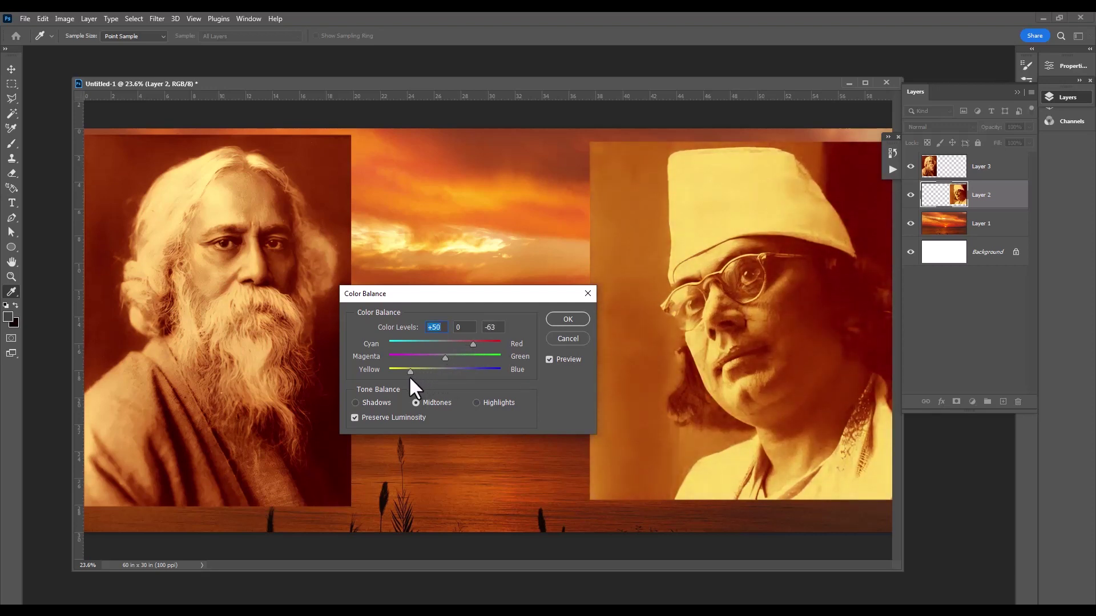
{"action": "left_click_drag", "start_coordinate": [414, 378], "coordinate": [421, 377]}
{"action": "left_click_drag", "start_coordinate": [474, 345], "coordinate": [481, 345]}
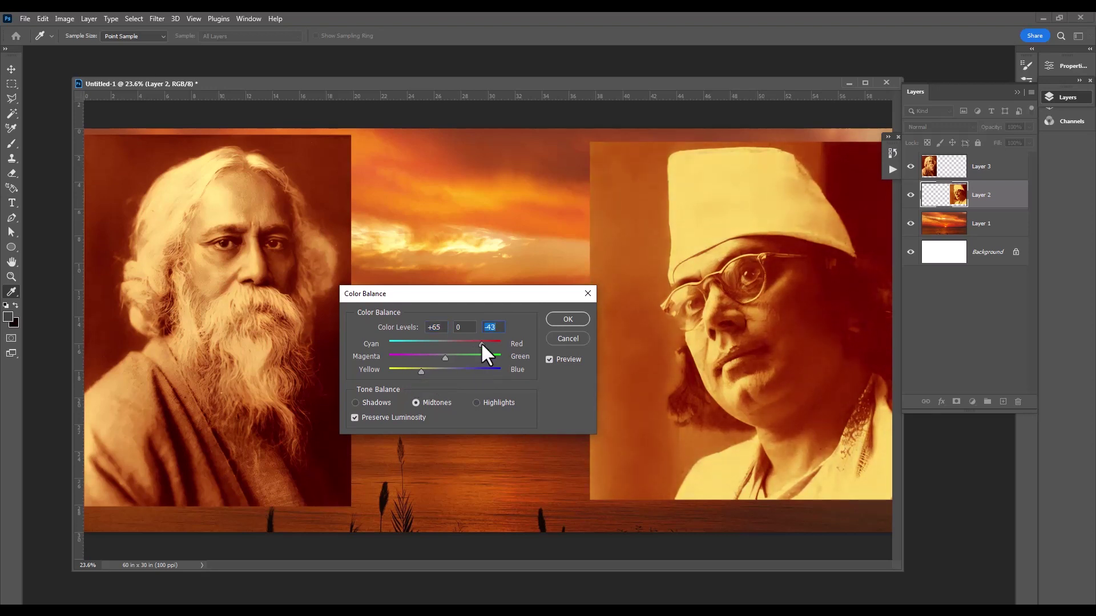
{"action": "left_click", "coordinate": [479, 344]}
{"action": "left_click_drag", "start_coordinate": [495, 296], "coordinate": [477, 299]}
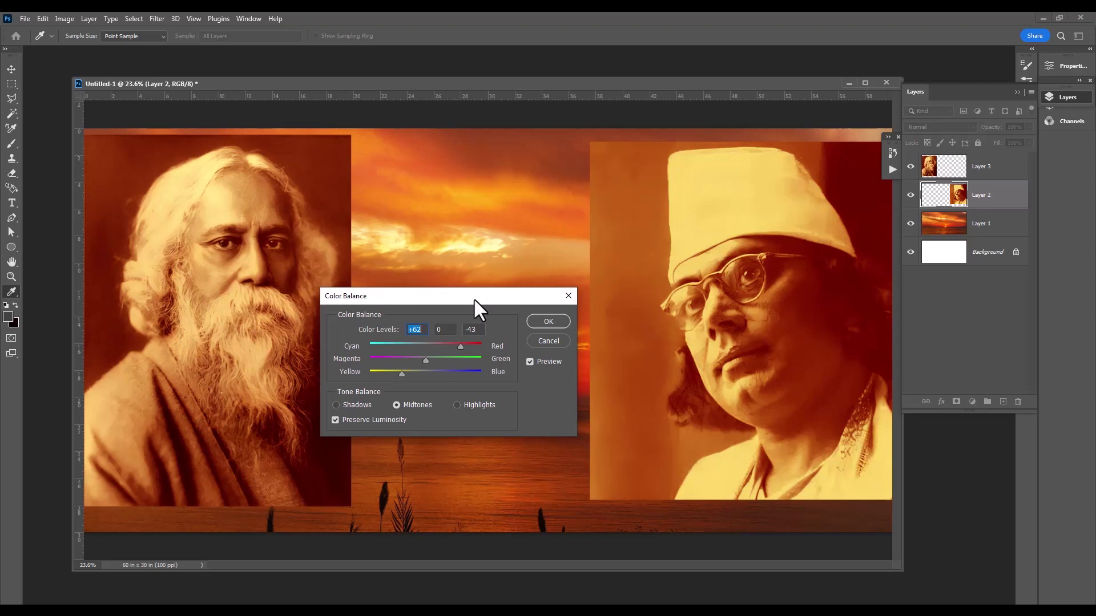
{"action": "left_click_drag", "start_coordinate": [473, 299], "coordinate": [542, 259]}
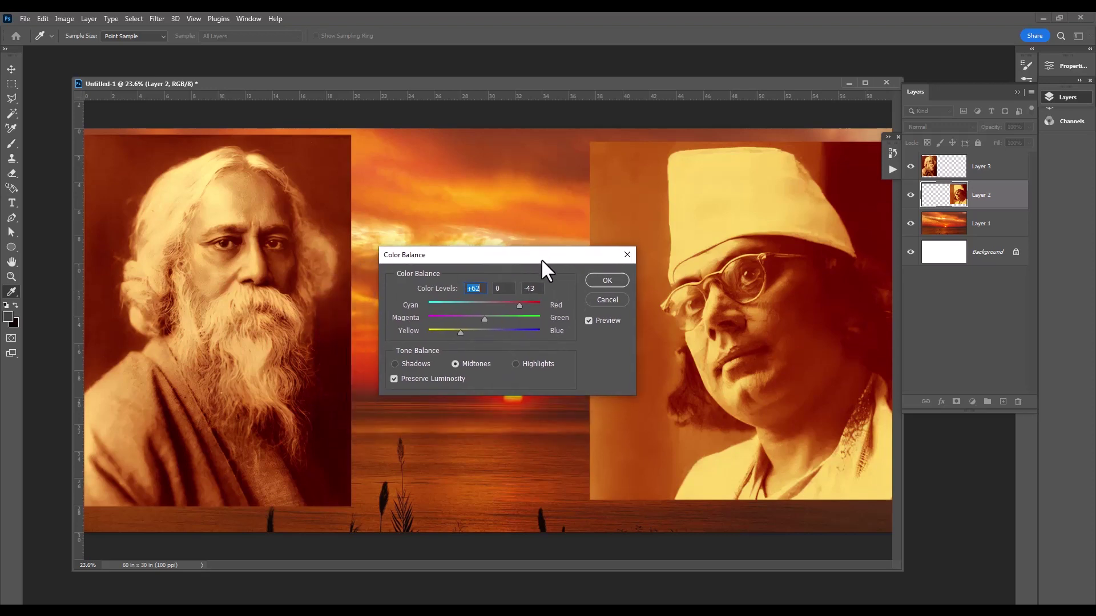
{"action": "left_click", "coordinate": [607, 280]}
{"action": "key", "text": "z"}
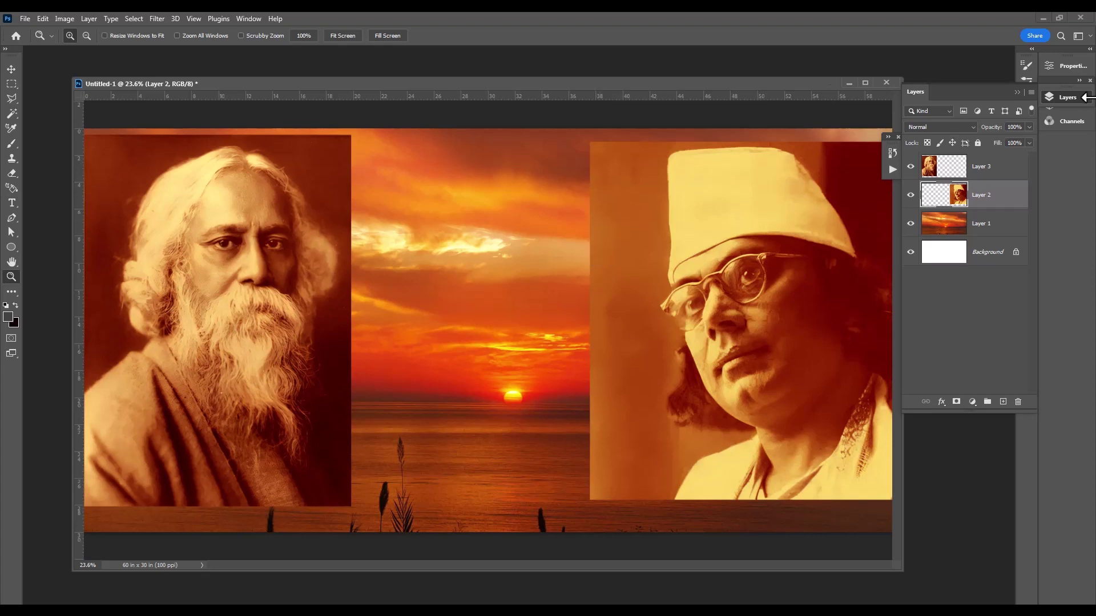
Step: Duplicate Layer 1, move the copy to the top of the stack, and set 58% opacity
{"action": "left_click_drag", "start_coordinate": [1009, 234], "coordinate": [1001, 400]}
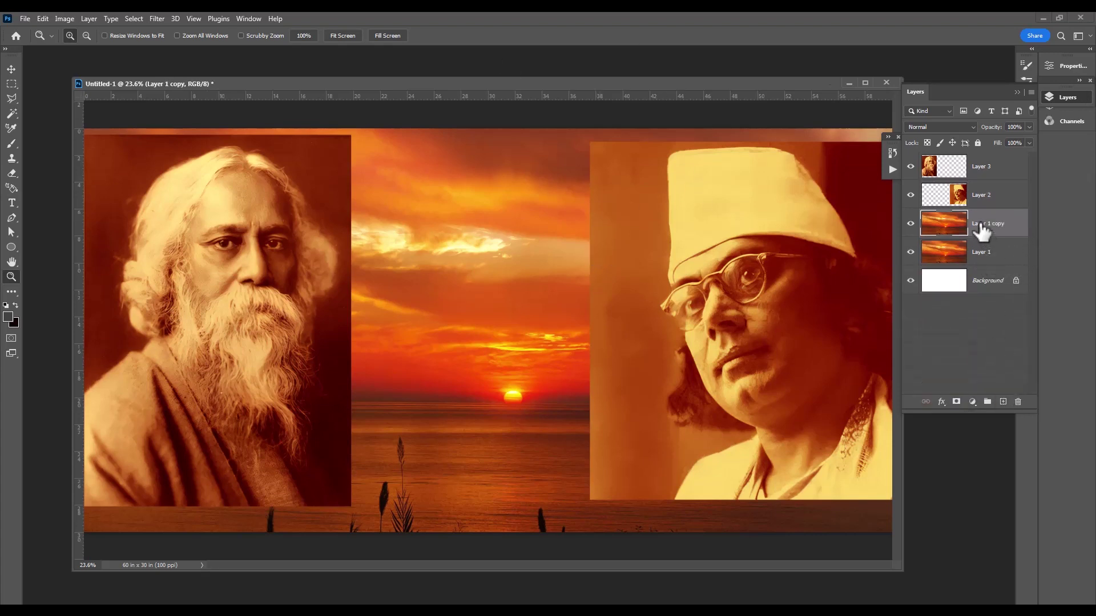
{"action": "left_click_drag", "start_coordinate": [986, 239], "coordinate": [979, 160]}
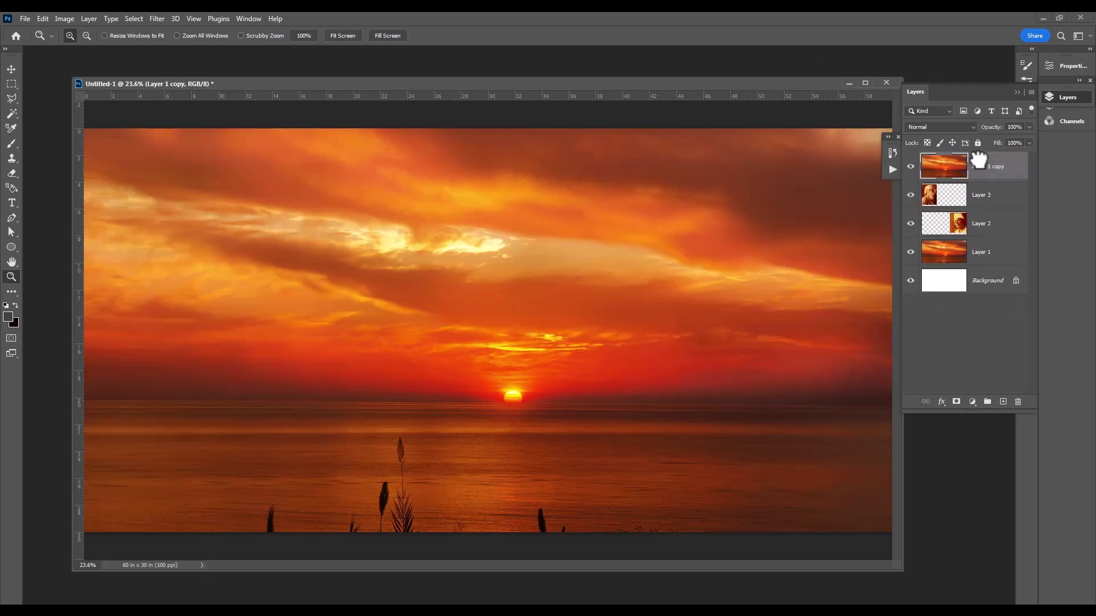
{"action": "left_click", "coordinate": [1028, 127]}
{"action": "left_click_drag", "start_coordinate": [1008, 143], "coordinate": [1006, 144]}
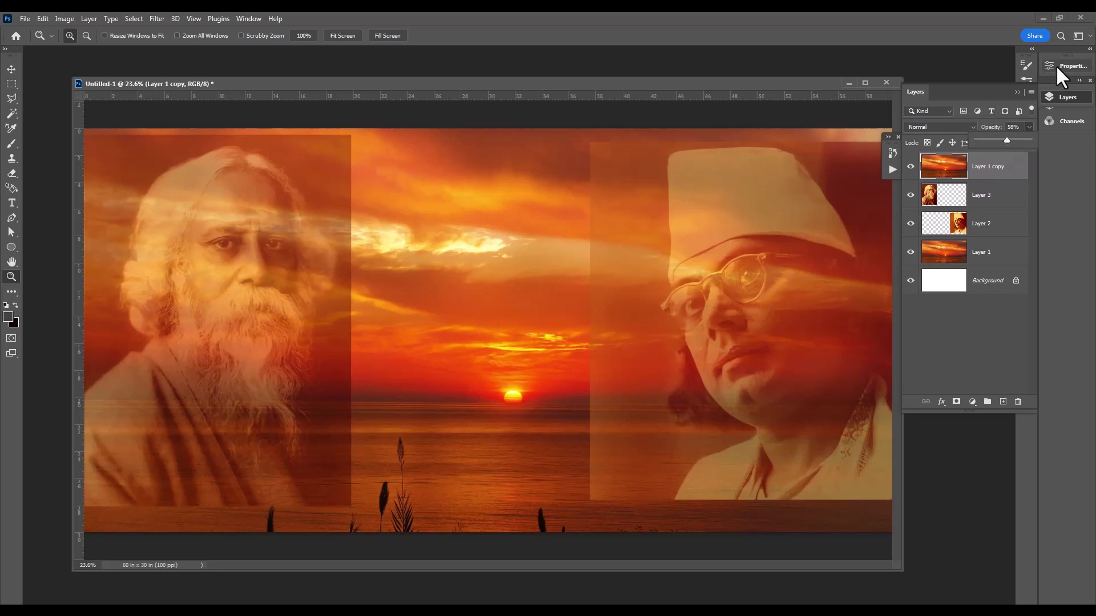
Step: Select the Eraser Tool with a Soft Round brush and enlarge it
{"action": "left_click", "coordinate": [11, 173]}
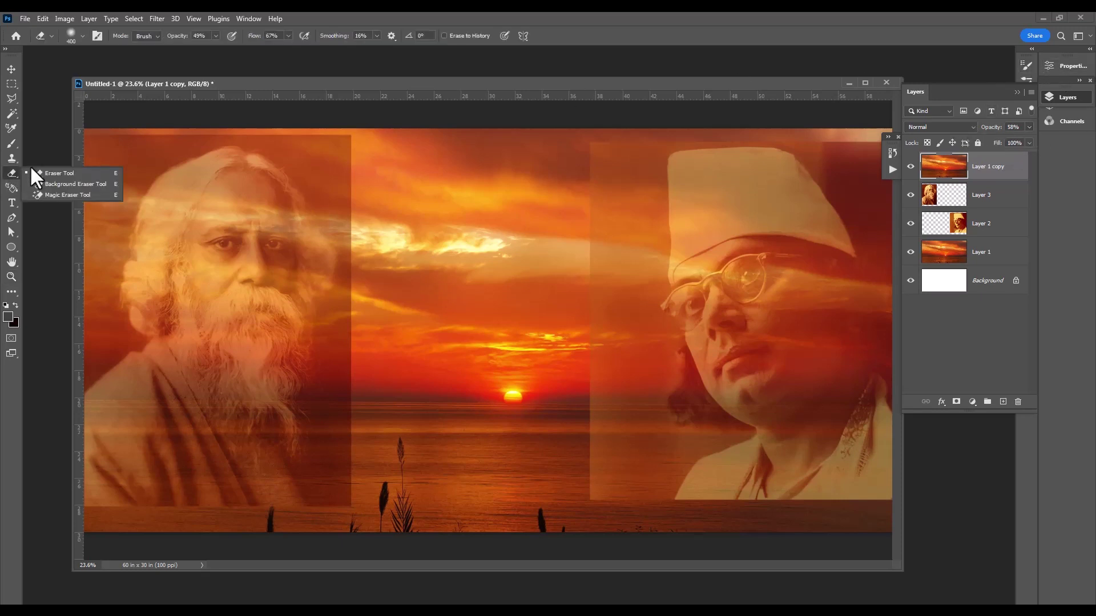
{"action": "left_click", "coordinate": [63, 173]}
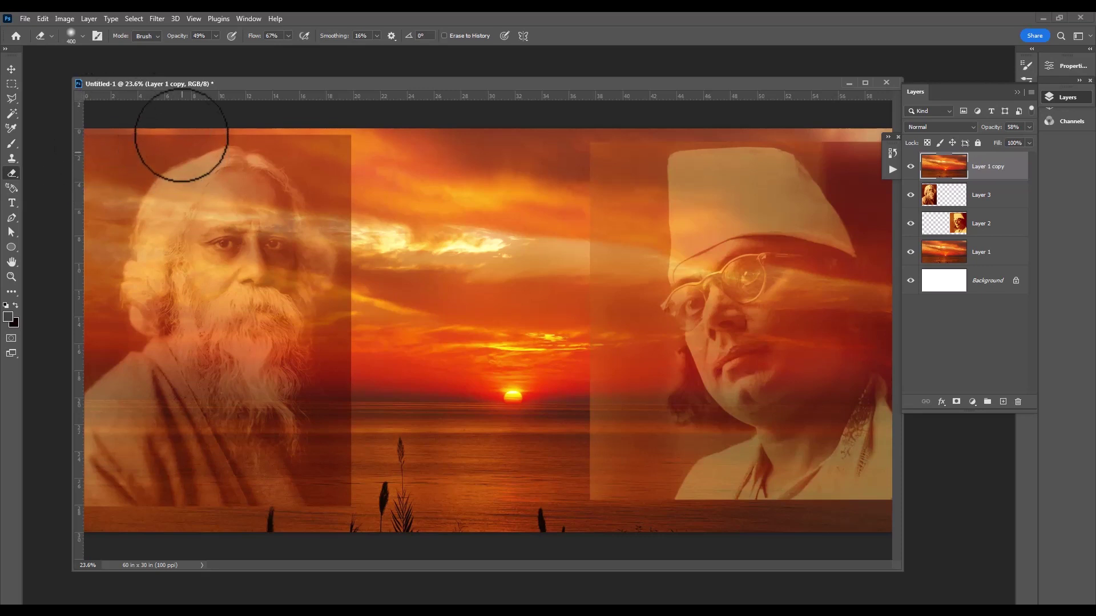
{"action": "left_click", "coordinate": [82, 36]}
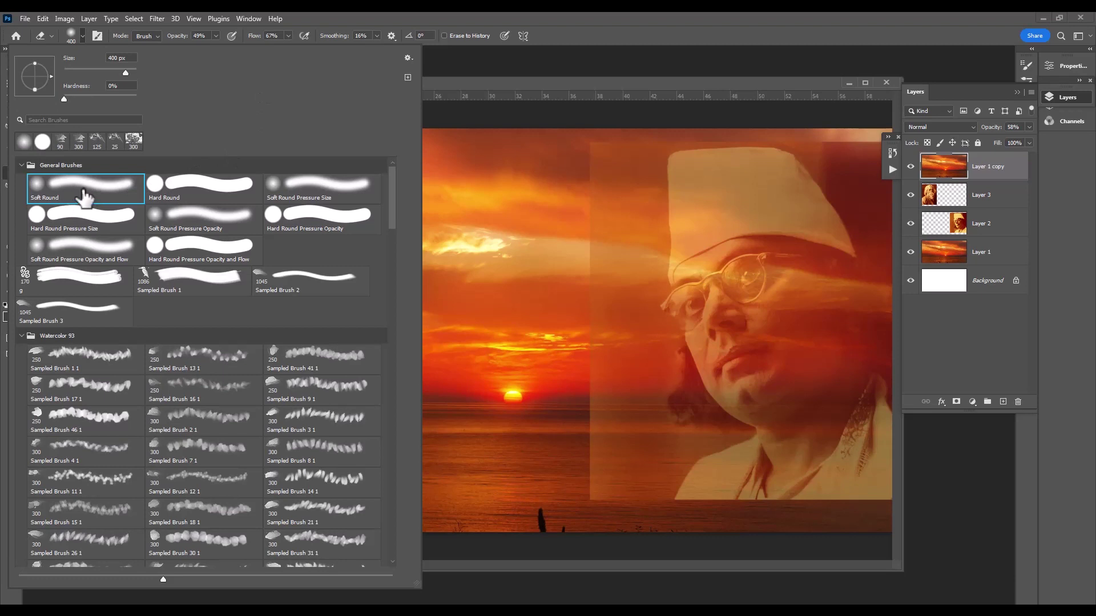
{"action": "left_click", "coordinate": [84, 198]}
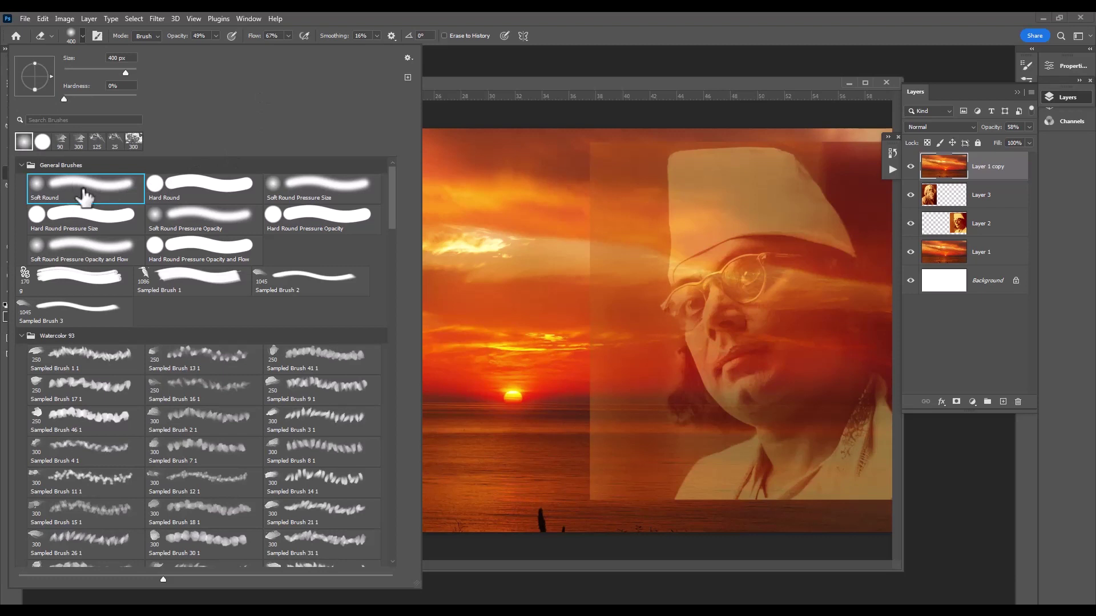
{"action": "left_click", "coordinate": [526, 88]}
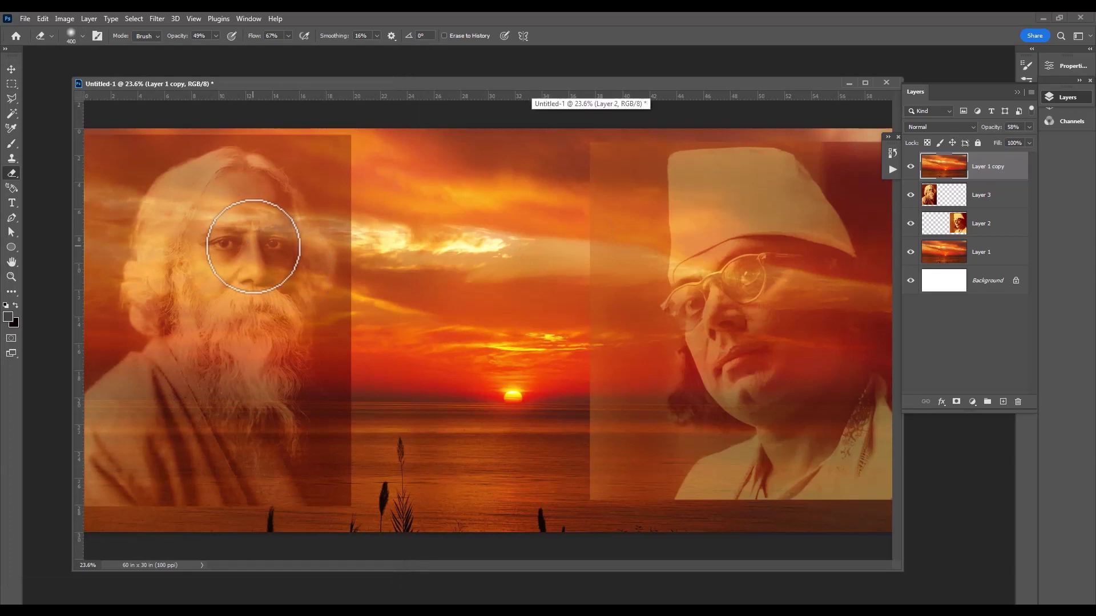
{"action": "key", "text": "bracketright"}
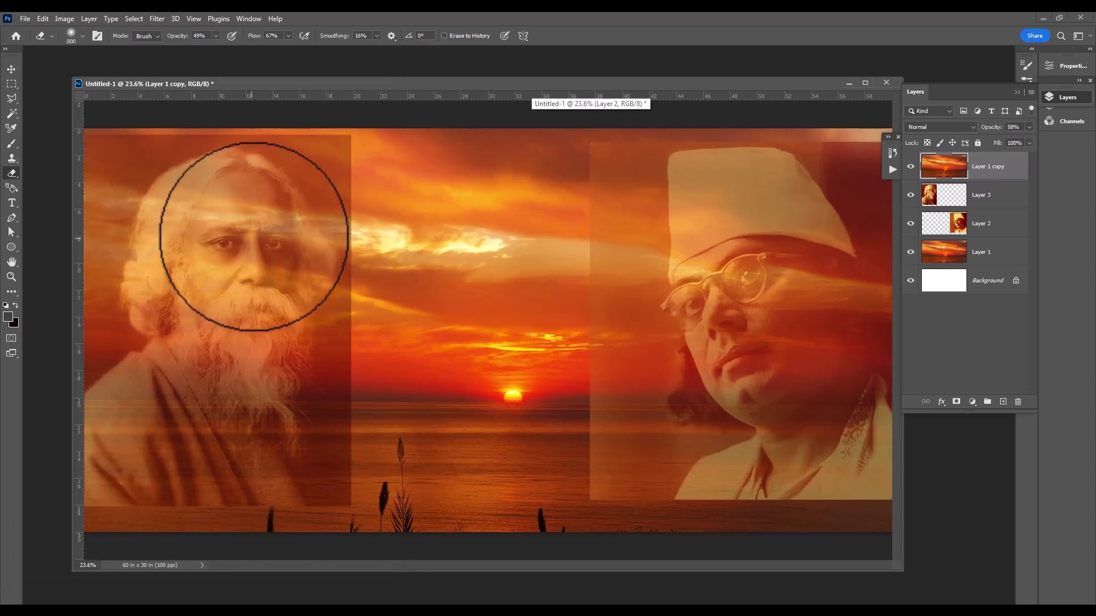
Step: Erase the sunset copy over the left face and the right portrait's glasses and eyes
{"action": "mouse_move", "coordinate": [255, 215]}
{"action": "left_mouse_down"}
{"action": "mouse_move", "coordinate": [237, 195]}
{"action": "mouse_move", "coordinate": [195, 215]}
{"action": "mouse_move", "coordinate": [264, 244]}
{"action": "mouse_move", "coordinate": [269, 232]}
{"action": "mouse_move", "coordinate": [279, 280]}
{"action": "mouse_move", "coordinate": [281, 269]}
{"action": "mouse_move", "coordinate": [276, 257]}
{"action": "mouse_move", "coordinate": [238, 371]}
{"action": "mouse_move", "coordinate": [155, 301]}
{"action": "mouse_move", "coordinate": [205, 393]}
{"action": "mouse_move", "coordinate": [259, 350]}
{"action": "mouse_move", "coordinate": [242, 389]}
{"action": "mouse_move", "coordinate": [244, 343]}
{"action": "mouse_move", "coordinate": [281, 257]}
{"action": "mouse_move", "coordinate": [298, 255]}
{"action": "mouse_move", "coordinate": [252, 180]}
{"action": "mouse_move", "coordinate": [171, 238]}
{"action": "mouse_move", "coordinate": [225, 343]}
{"action": "mouse_move", "coordinate": [252, 337]}
{"action": "mouse_move", "coordinate": [169, 395]}
{"action": "mouse_move", "coordinate": [152, 384]}
{"action": "mouse_move", "coordinate": [208, 416]}
{"action": "mouse_move", "coordinate": [268, 416]}
{"action": "mouse_move", "coordinate": [247, 375]}
{"action": "left_mouse_up"}
{"action": "key", "text": "bracketleft"}
{"action": "key", "text": "bracketleft"}
{"action": "left_click_drag", "start_coordinate": [684, 318], "coordinate": [726, 257]}
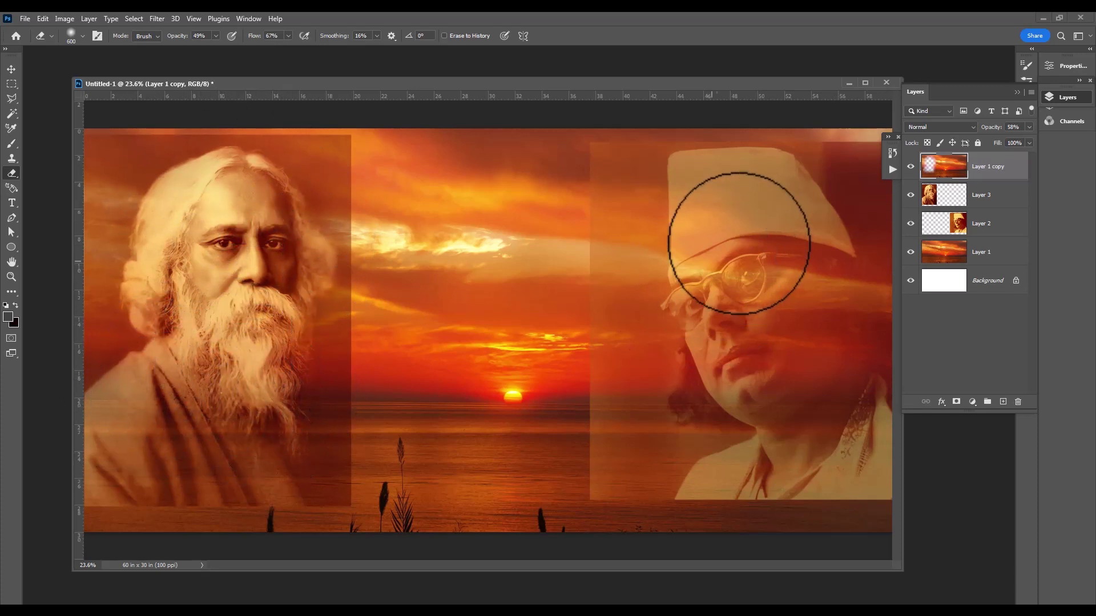
{"action": "left_click", "coordinate": [1021, 232]}
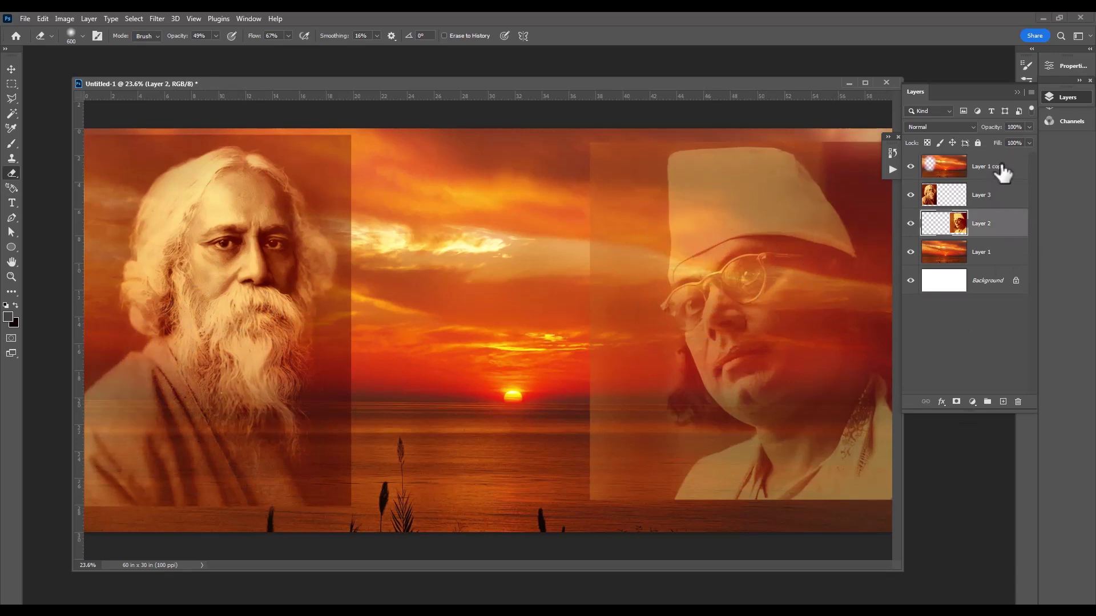
{"action": "left_click", "coordinate": [1003, 171]}
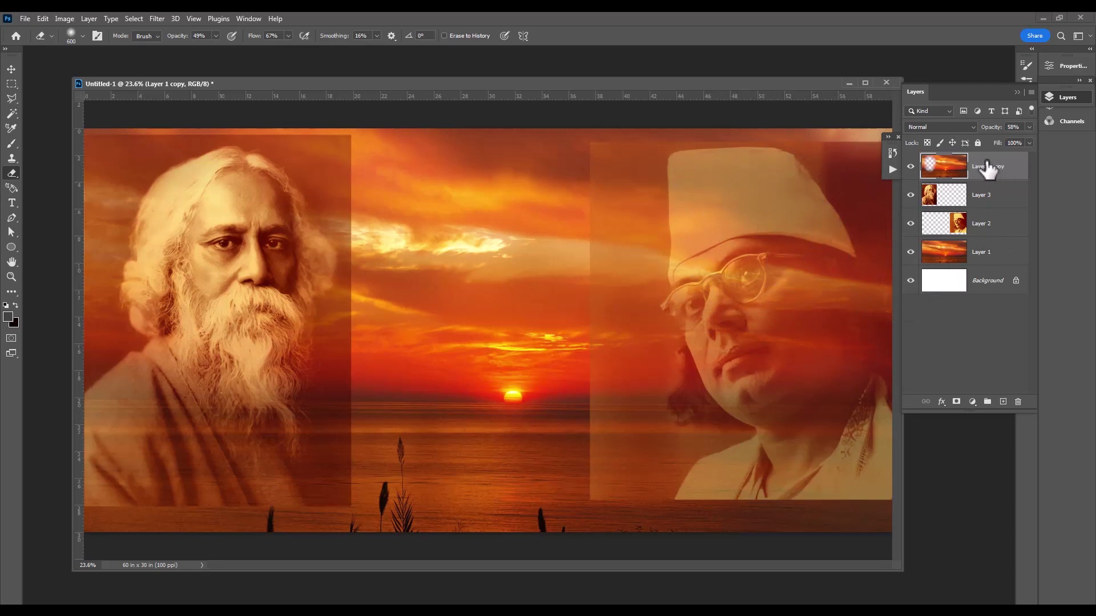
{"action": "mouse_move", "coordinate": [734, 257]}
{"action": "left_mouse_down"}
{"action": "mouse_move", "coordinate": [697, 232]}
{"action": "mouse_move", "coordinate": [708, 303]}
{"action": "mouse_move", "coordinate": [697, 191]}
{"action": "mouse_move", "coordinate": [734, 306]}
{"action": "mouse_move", "coordinate": [765, 245]}
{"action": "mouse_move", "coordinate": [702, 324]}
{"action": "mouse_move", "coordinate": [704, 362]}
{"action": "mouse_move", "coordinate": [802, 274]}
{"action": "mouse_move", "coordinate": [815, 343]}
{"action": "mouse_move", "coordinate": [748, 326]}
{"action": "mouse_move", "coordinate": [738, 404]}
{"action": "left_mouse_up"}
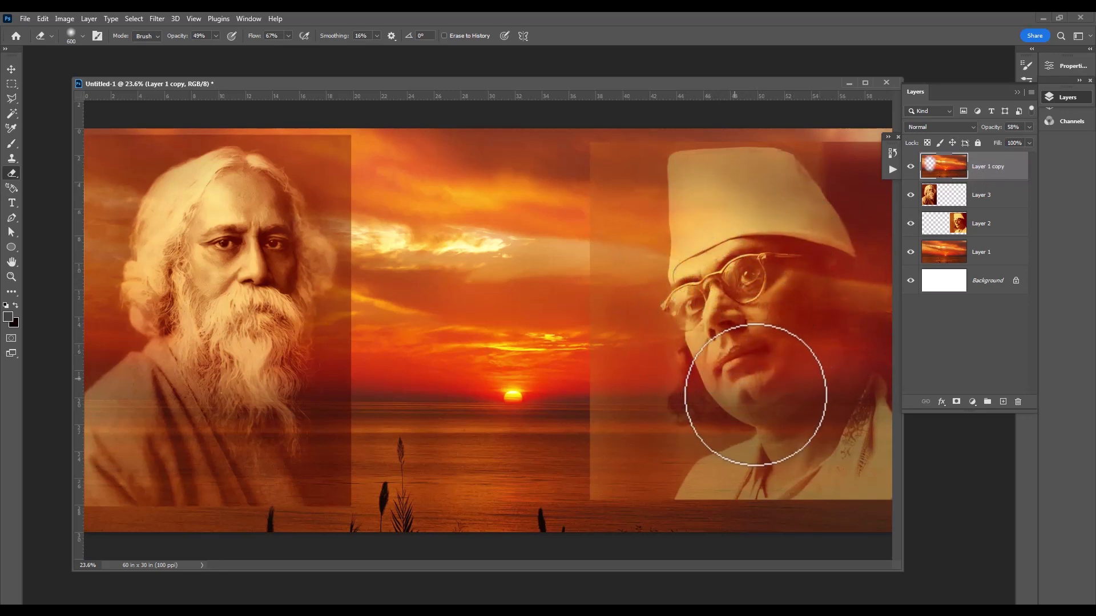
Step: Restore the sunset copy to 100% opacity and erase it over the right face, undoing a stray stroke
{"action": "left_click", "coordinate": [1029, 127]}
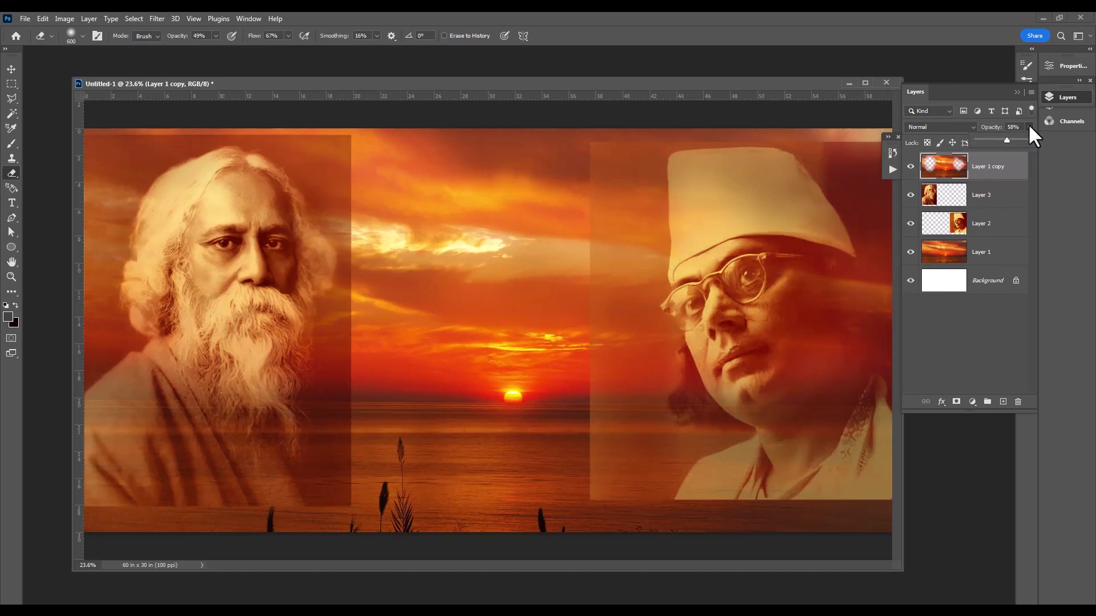
{"action": "left_click_drag", "start_coordinate": [1008, 138], "coordinate": [1031, 138]}
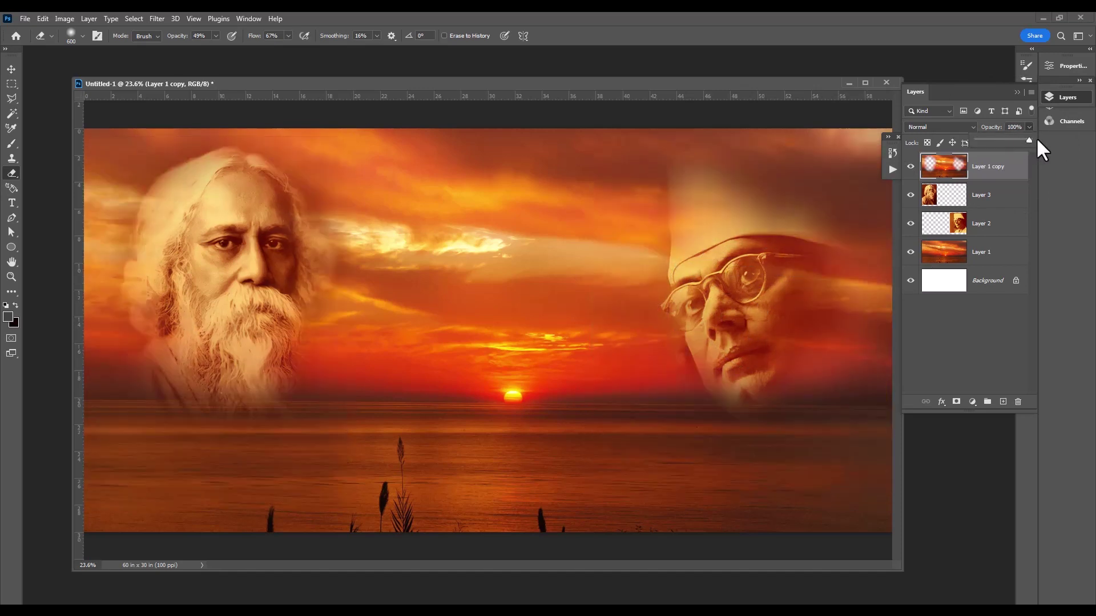
{"action": "mouse_move", "coordinate": [746, 244]}
{"action": "left_mouse_down"}
{"action": "mouse_move", "coordinate": [734, 208]}
{"action": "mouse_move", "coordinate": [765, 196]}
{"action": "mouse_move", "coordinate": [707, 183]}
{"action": "mouse_move", "coordinate": [710, 232]}
{"action": "mouse_move", "coordinate": [790, 245]}
{"action": "mouse_move", "coordinate": [812, 264]}
{"action": "mouse_move", "coordinate": [832, 314]}
{"action": "mouse_move", "coordinate": [819, 289]}
{"action": "mouse_move", "coordinate": [728, 324]}
{"action": "mouse_move", "coordinate": [725, 440]}
{"action": "left_mouse_up"}
{"action": "mouse_move", "coordinate": [715, 400]}
{"action": "left_mouse_down"}
{"action": "mouse_move", "coordinate": [821, 294]}
{"action": "mouse_move", "coordinate": [778, 240]}
{"action": "mouse_move", "coordinate": [832, 264]}
{"action": "mouse_move", "coordinate": [822, 416]}
{"action": "mouse_move", "coordinate": [842, 409]}
{"action": "mouse_move", "coordinate": [787, 472]}
{"action": "mouse_move", "coordinate": [746, 477]}
{"action": "mouse_move", "coordinate": [716, 497]}
{"action": "mouse_move", "coordinate": [748, 445]}
{"action": "mouse_move", "coordinate": [803, 411]}
{"action": "mouse_move", "coordinate": [768, 194]}
{"action": "mouse_move", "coordinate": [818, 306]}
{"action": "mouse_move", "coordinate": [807, 264]}
{"action": "mouse_move", "coordinate": [836, 287]}
{"action": "mouse_move", "coordinate": [839, 342]}
{"action": "mouse_move", "coordinate": [856, 350]}
{"action": "mouse_move", "coordinate": [736, 240]}
{"action": "mouse_move", "coordinate": [704, 183]}
{"action": "mouse_move", "coordinate": [696, 208]}
{"action": "mouse_move", "coordinate": [697, 183]}
{"action": "mouse_move", "coordinate": [737, 290]}
{"action": "mouse_move", "coordinate": [807, 269]}
{"action": "mouse_move", "coordinate": [318, 159]}
{"action": "left_mouse_up"}
{"action": "key", "text": "ctrl+z"}
{"action": "key", "text": "ctrl+z"}
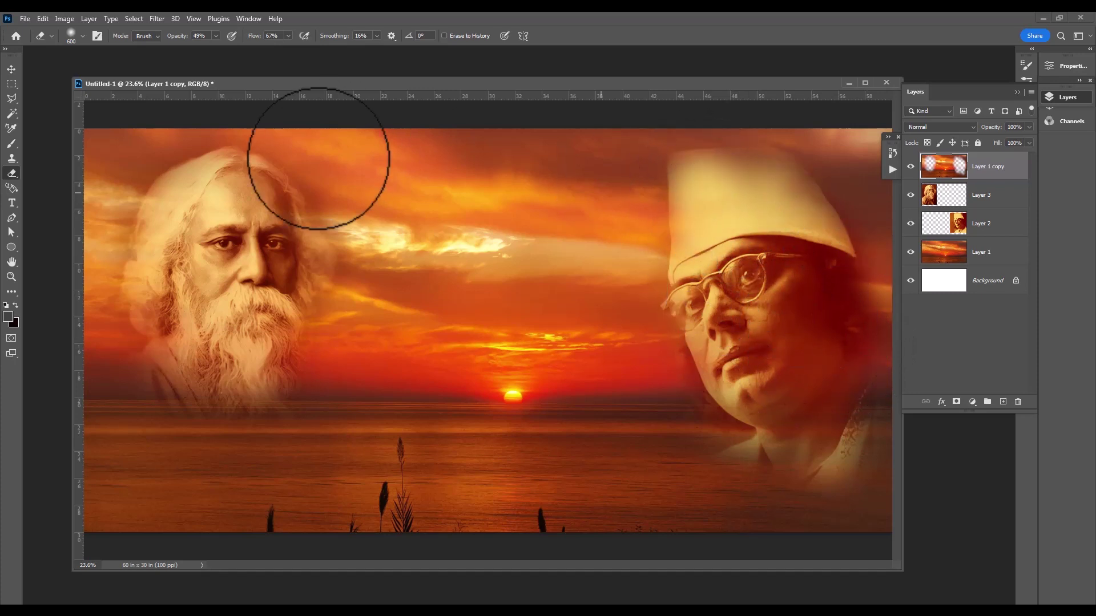
Step: Erase the overlay over the bearded portrait's forehead, beard and chest
{"action": "left_click", "coordinate": [1001, 203]}
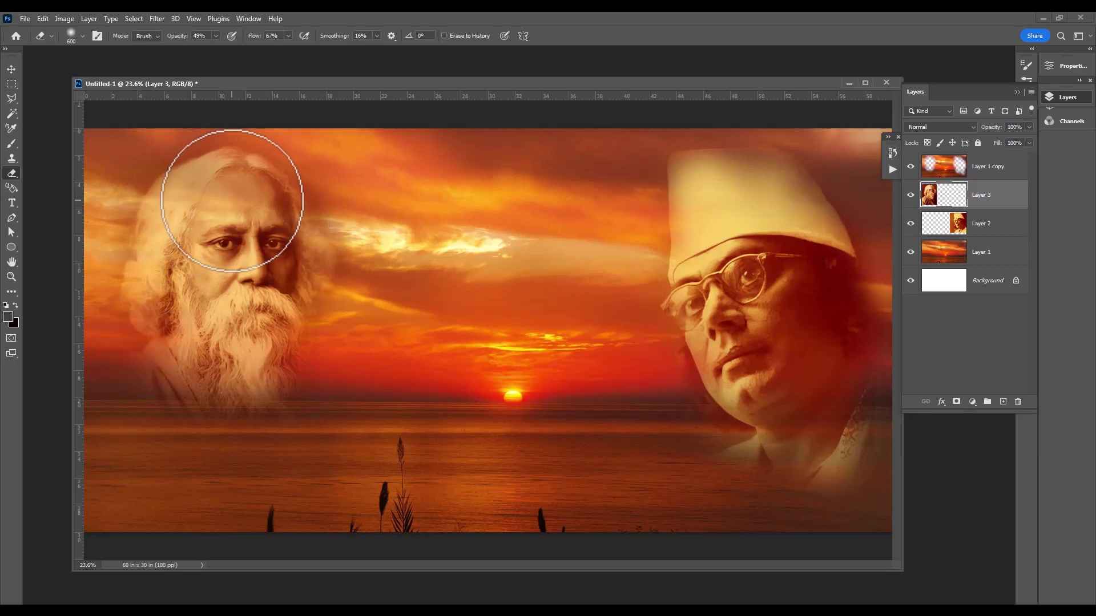
{"action": "left_click", "coordinate": [232, 201]}
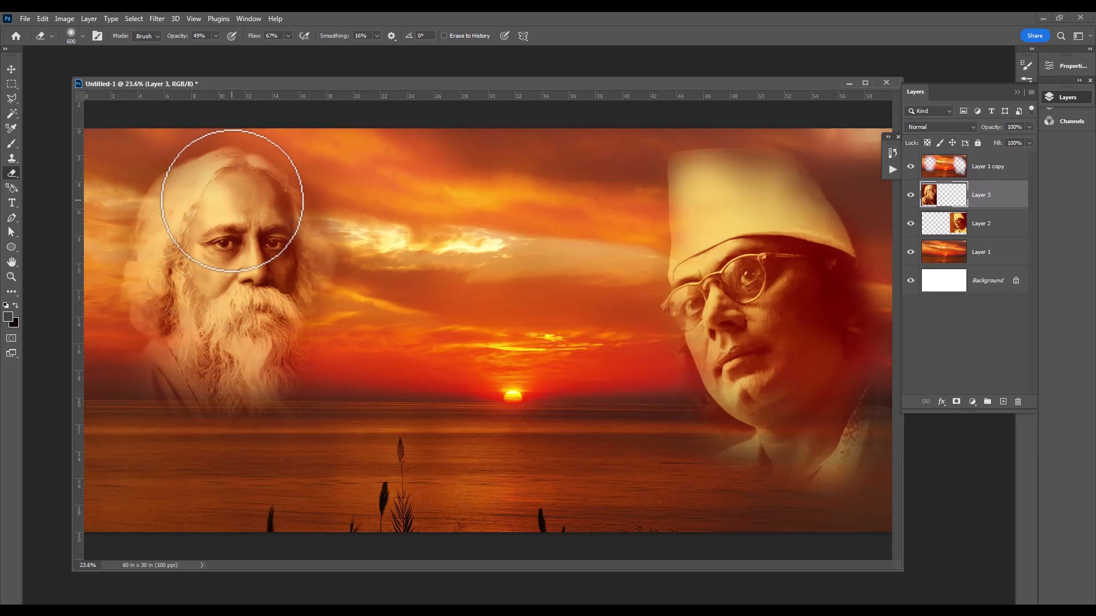
{"action": "left_click", "coordinate": [984, 178]}
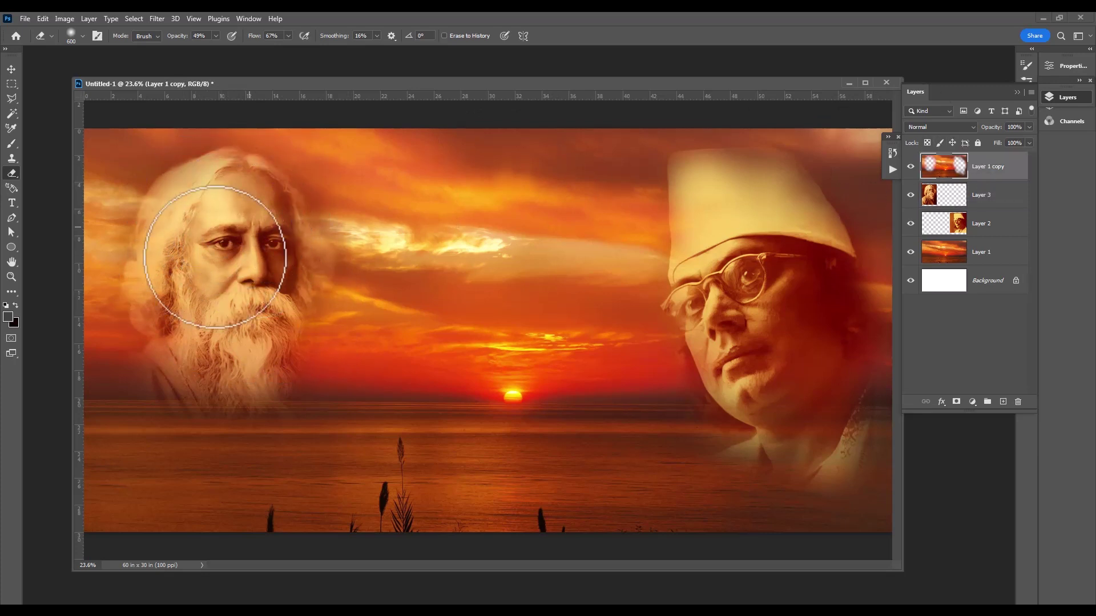
{"action": "mouse_move", "coordinate": [214, 257]}
{"action": "left_mouse_down"}
{"action": "mouse_move", "coordinate": [183, 354]}
{"action": "mouse_move", "coordinate": [147, 416]}
{"action": "mouse_move", "coordinate": [231, 400]}
{"action": "mouse_move", "coordinate": [264, 343]}
{"action": "mouse_move", "coordinate": [289, 335]}
{"action": "mouse_move", "coordinate": [299, 314]}
{"action": "mouse_move", "coordinate": [288, 249]}
{"action": "mouse_move", "coordinate": [306, 245]}
{"action": "mouse_move", "coordinate": [247, 180]}
{"action": "mouse_move", "coordinate": [237, 187]}
{"action": "mouse_move", "coordinate": [264, 428]}
{"action": "mouse_move", "coordinate": [289, 435]}
{"action": "mouse_move", "coordinate": [118, 447]}
{"action": "mouse_move", "coordinate": [122, 476]}
{"action": "mouse_move", "coordinate": [147, 423]}
{"action": "mouse_move", "coordinate": [252, 403]}
{"action": "mouse_move", "coordinate": [281, 340]}
{"action": "mouse_move", "coordinate": [234, 222]}
{"action": "mouse_move", "coordinate": [188, 195]}
{"action": "mouse_move", "coordinate": [181, 200]}
{"action": "mouse_move", "coordinate": [221, 200]}
{"action": "mouse_move", "coordinate": [270, 262]}
{"action": "mouse_move", "coordinate": [244, 293]}
{"action": "left_mouse_up"}
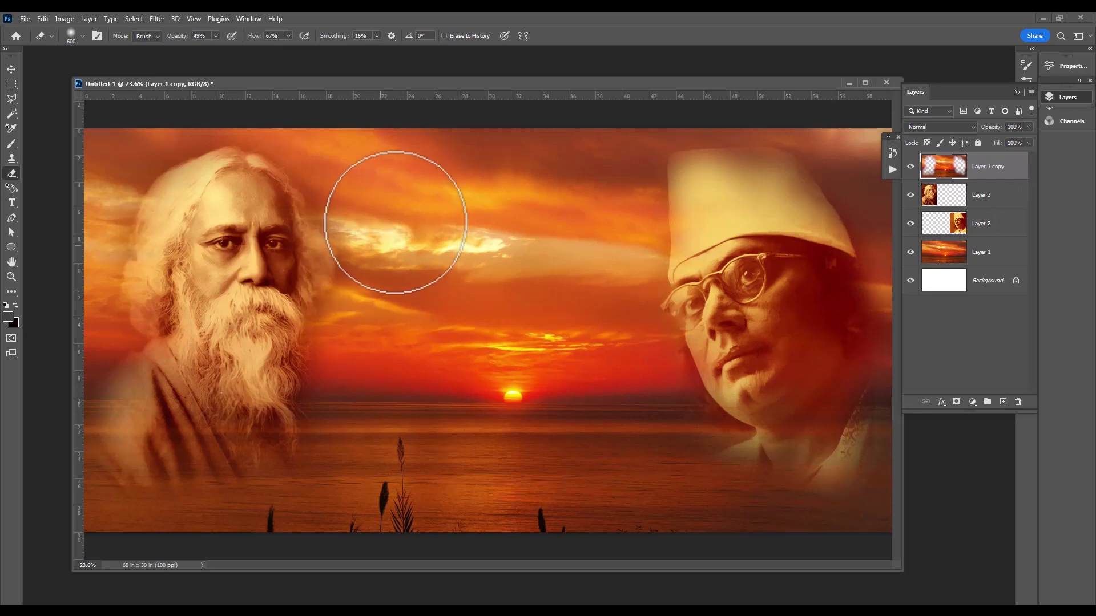
Step: Zoom in on the bearded portrait, compare it on and off, and hide Layer 1 copy
{"action": "left_click", "coordinate": [11, 277]}
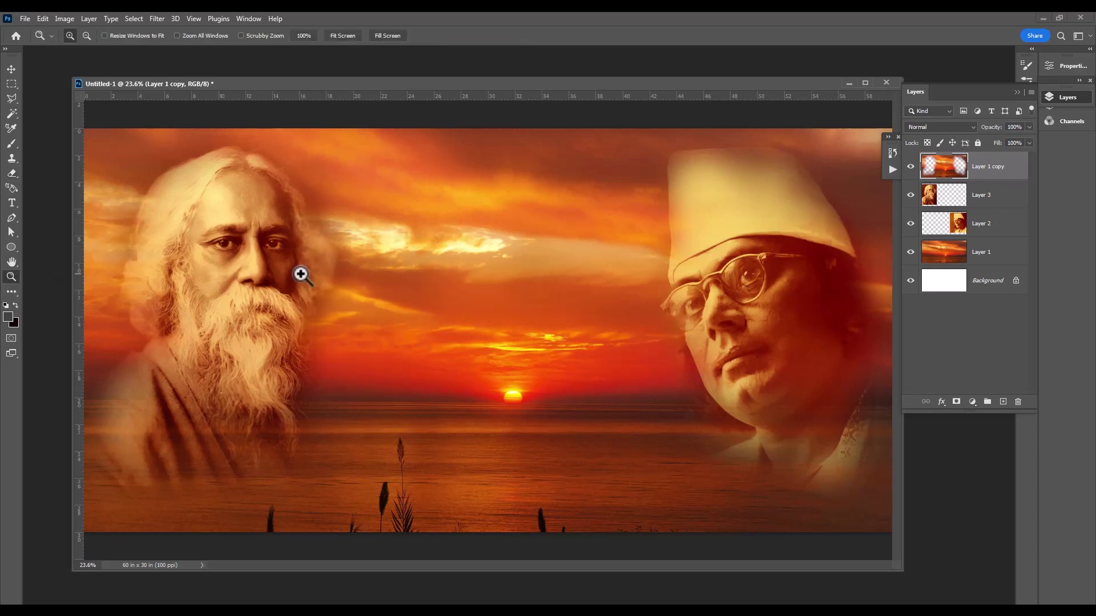
{"action": "left_click_drag", "start_coordinate": [219, 175], "coordinate": [465, 396]}
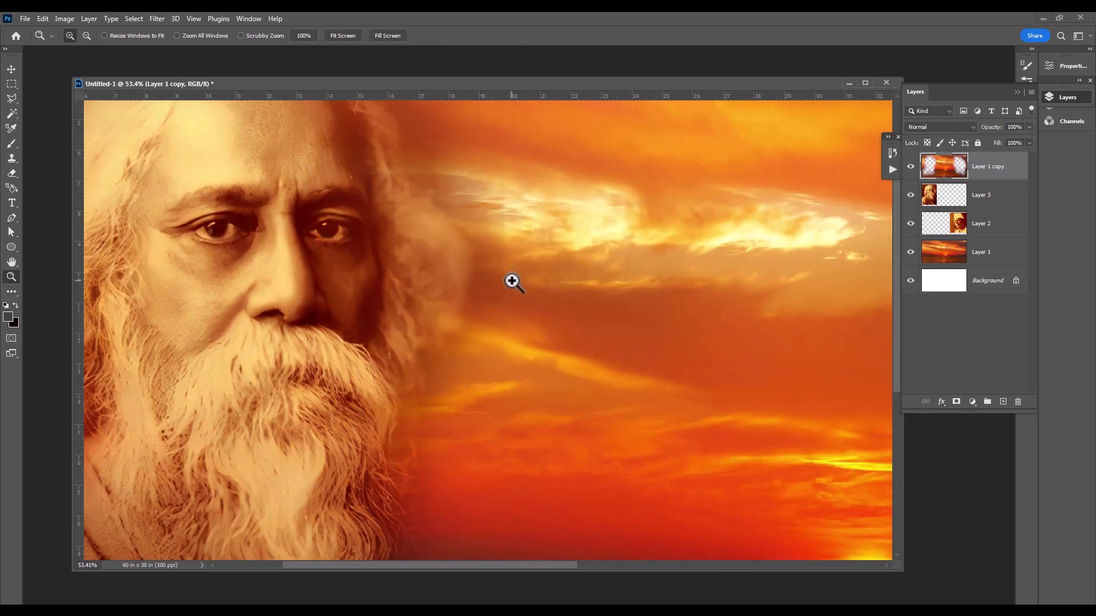
{"action": "left_click", "coordinate": [911, 195]}
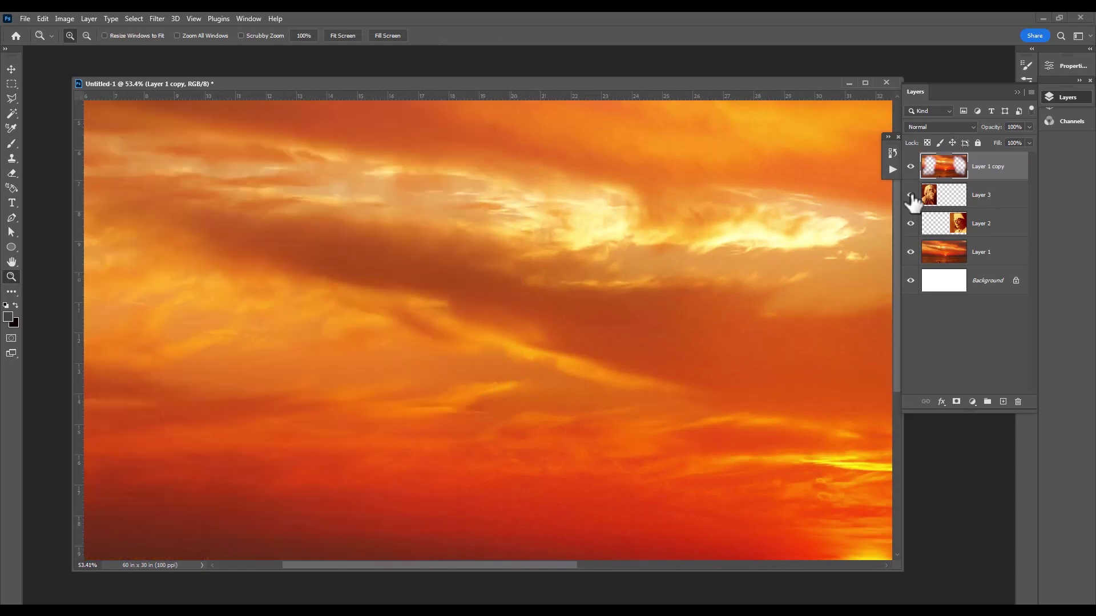
{"action": "left_click", "coordinate": [911, 195]}
{"action": "left_click", "coordinate": [910, 195]}
{"action": "left_click", "coordinate": [911, 195]}
{"action": "left_click", "coordinate": [911, 167]}
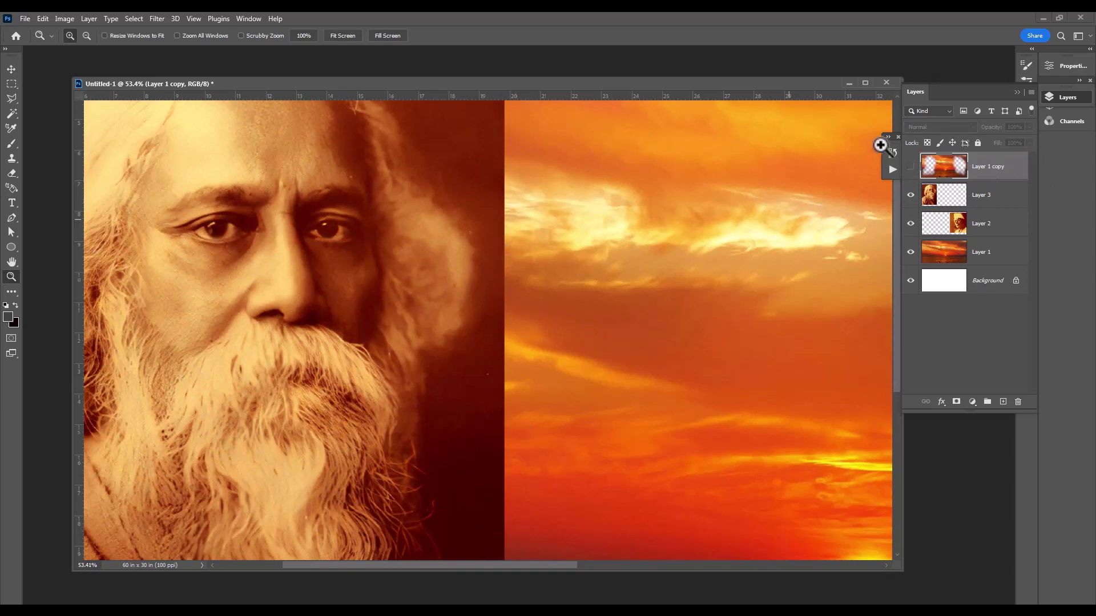
Step: On Layer 3, use a smaller low-opacity Eraser to soften the dark strip at the portrait's right edge
{"action": "left_click", "coordinate": [993, 201]}
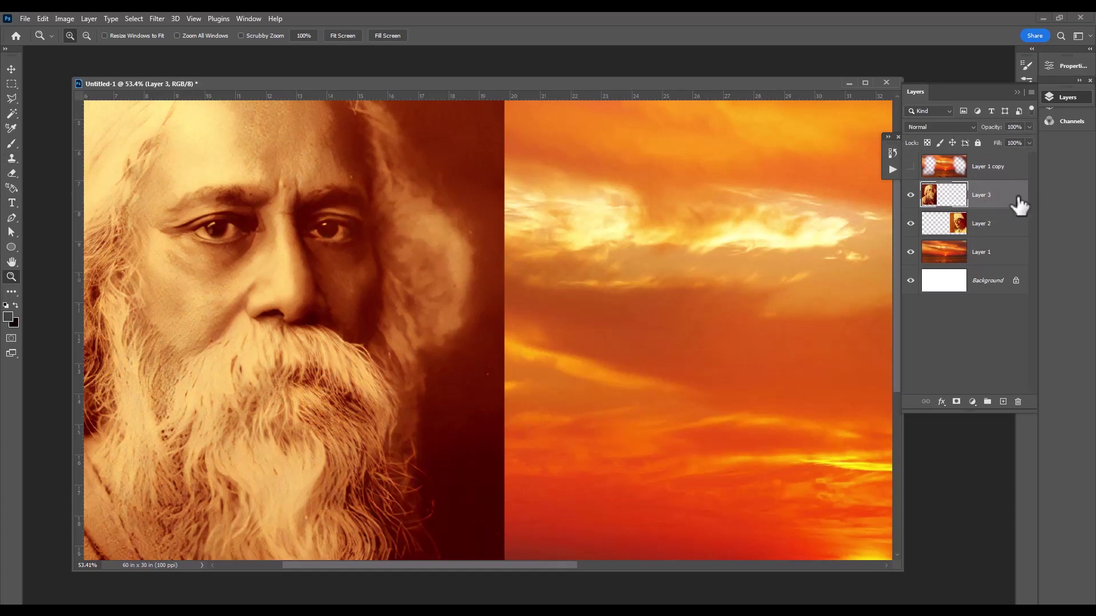
{"action": "left_click", "coordinate": [12, 174]}
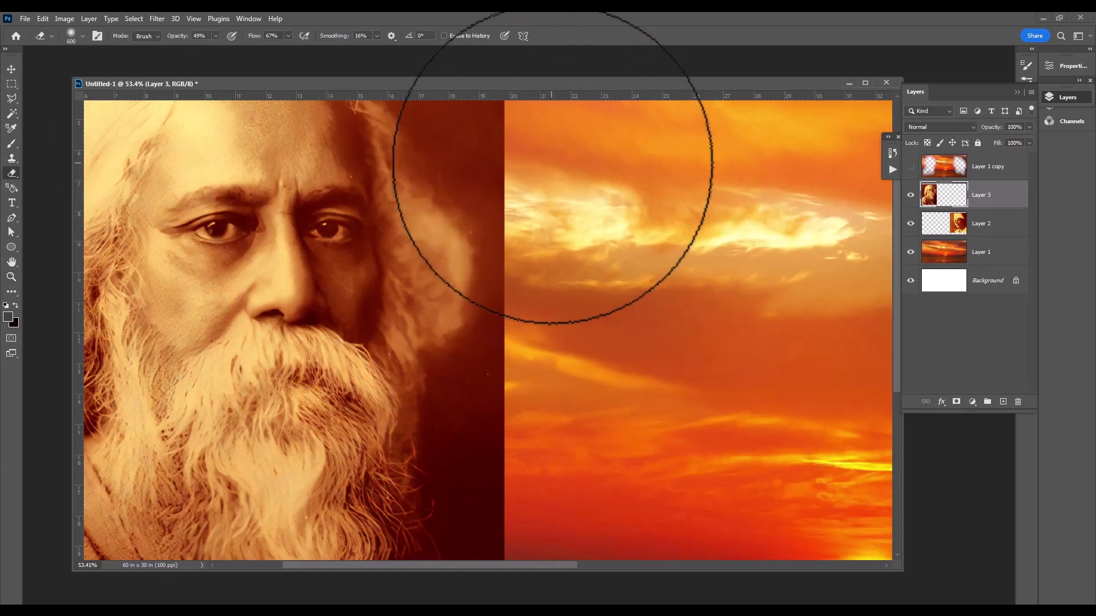
{"action": "left_click_drag", "start_coordinate": [552, 166], "coordinate": [556, 260]}
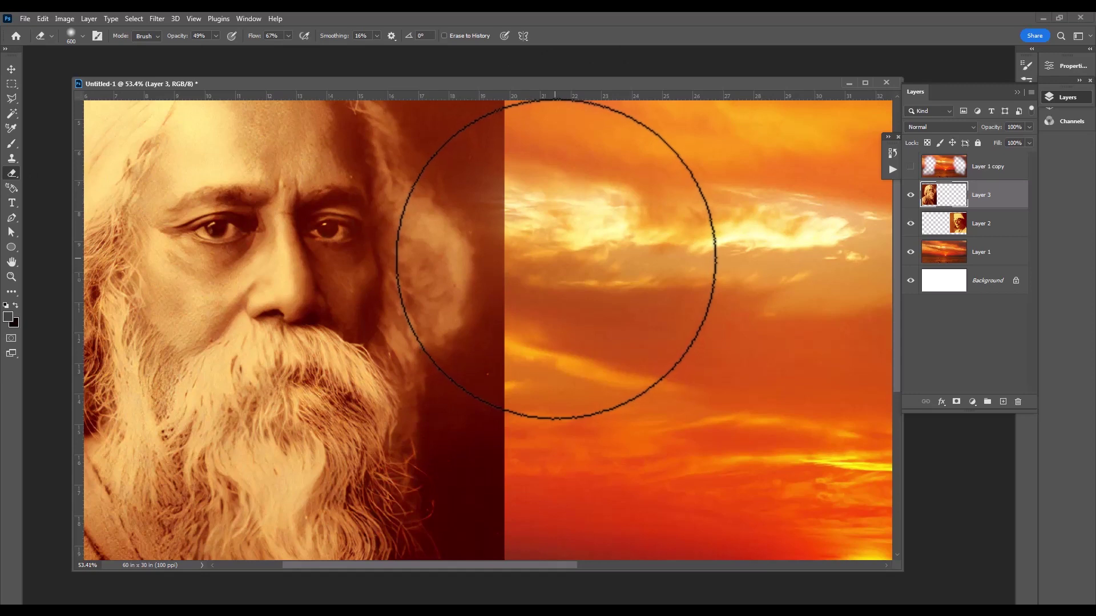
{"action": "key", "text": "bracketleft"}
{"action": "key", "text": "bracketleft"}
{"action": "key", "text": "bracketleft"}
{"action": "key", "text": "bracketleft"}
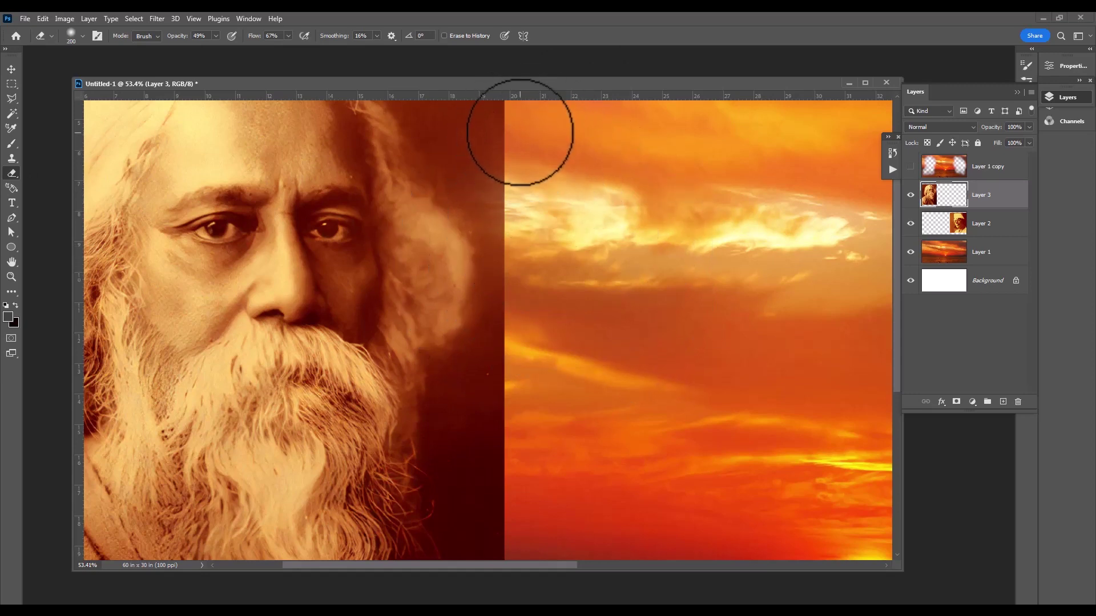
{"action": "mouse_move", "coordinate": [511, 120]}
{"action": "left_mouse_down"}
{"action": "mouse_move", "coordinate": [511, 491]}
{"action": "mouse_move", "coordinate": [511, 122]}
{"action": "mouse_move", "coordinate": [529, 278]}
{"action": "mouse_move", "coordinate": [515, 254]}
{"action": "mouse_move", "coordinate": [516, 146]}
{"action": "mouse_move", "coordinate": [519, 215]}
{"action": "mouse_move", "coordinate": [514, 184]}
{"action": "mouse_move", "coordinate": [540, 151]}
{"action": "mouse_move", "coordinate": [519, 127]}
{"action": "mouse_move", "coordinate": [516, 384]}
{"action": "mouse_move", "coordinate": [524, 289]}
{"action": "mouse_move", "coordinate": [509, 373]}
{"action": "mouse_move", "coordinate": [519, 497]}
{"action": "mouse_move", "coordinate": [509, 362]}
{"action": "mouse_move", "coordinate": [500, 465]}
{"action": "left_mouse_up"}
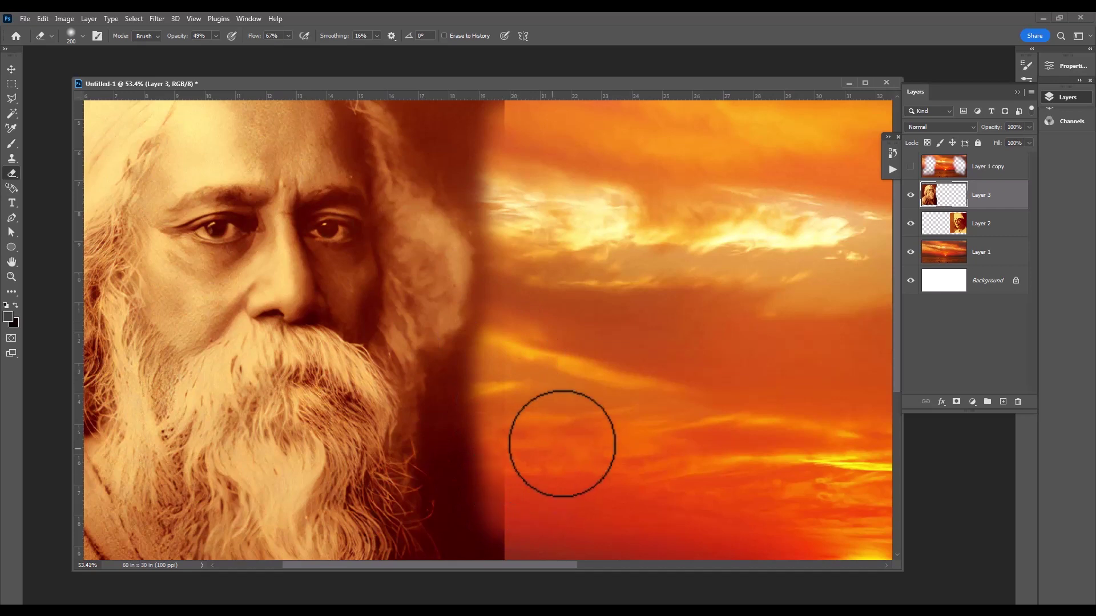
{"action": "mouse_move", "coordinate": [570, 416]}
{"action": "left_mouse_down"}
{"action": "mouse_move", "coordinate": [588, 488]}
{"action": "mouse_move", "coordinate": [587, 605]}
{"action": "left_mouse_up"}
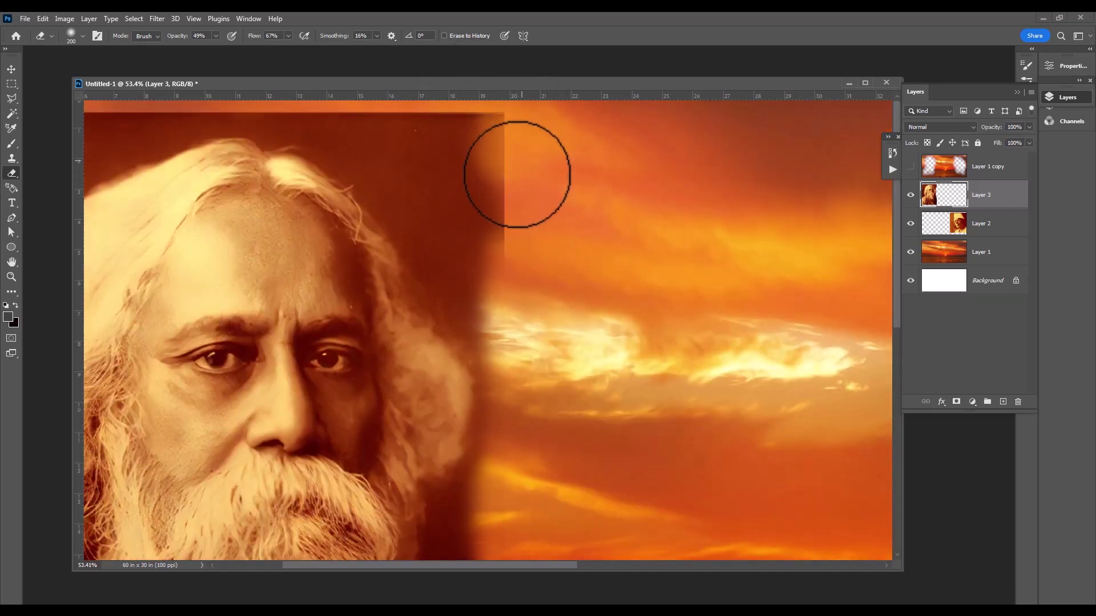
{"action": "mouse_move", "coordinate": [503, 239]}
{"action": "left_mouse_down"}
{"action": "mouse_move", "coordinate": [509, 191]}
{"action": "mouse_move", "coordinate": [513, 249]}
{"action": "mouse_move", "coordinate": [514, 134]}
{"action": "mouse_move", "coordinate": [509, 115]}
{"action": "mouse_move", "coordinate": [502, 123]}
{"action": "left_mouse_up"}
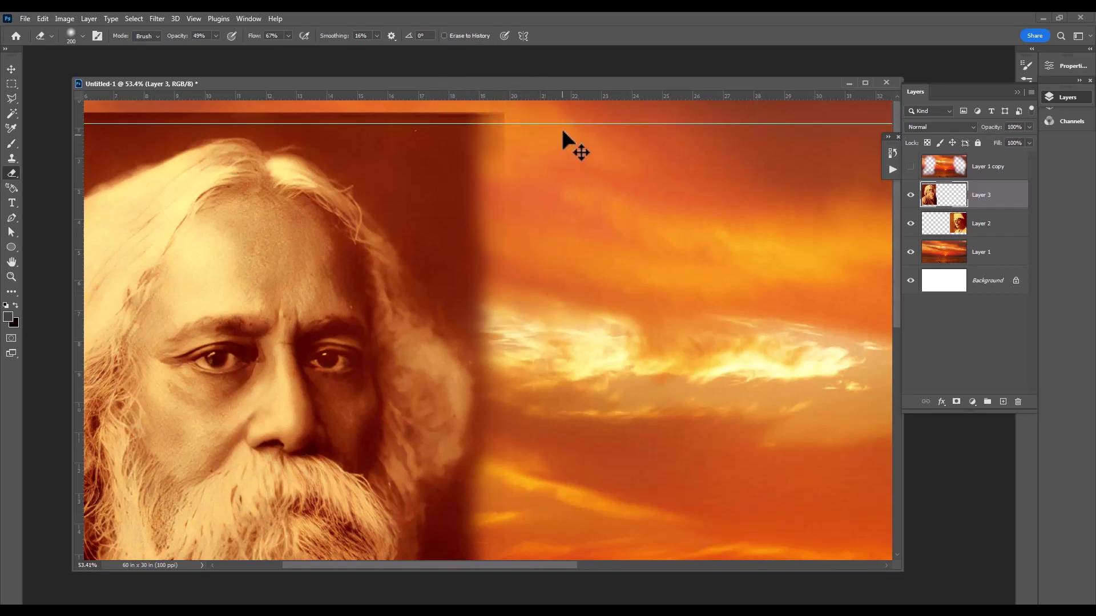
Step: Remove the guide, soften the strip beside the beard, and show Layer 1 copy again
{"action": "left_click_drag", "start_coordinate": [574, 123], "coordinate": [568, 94]}
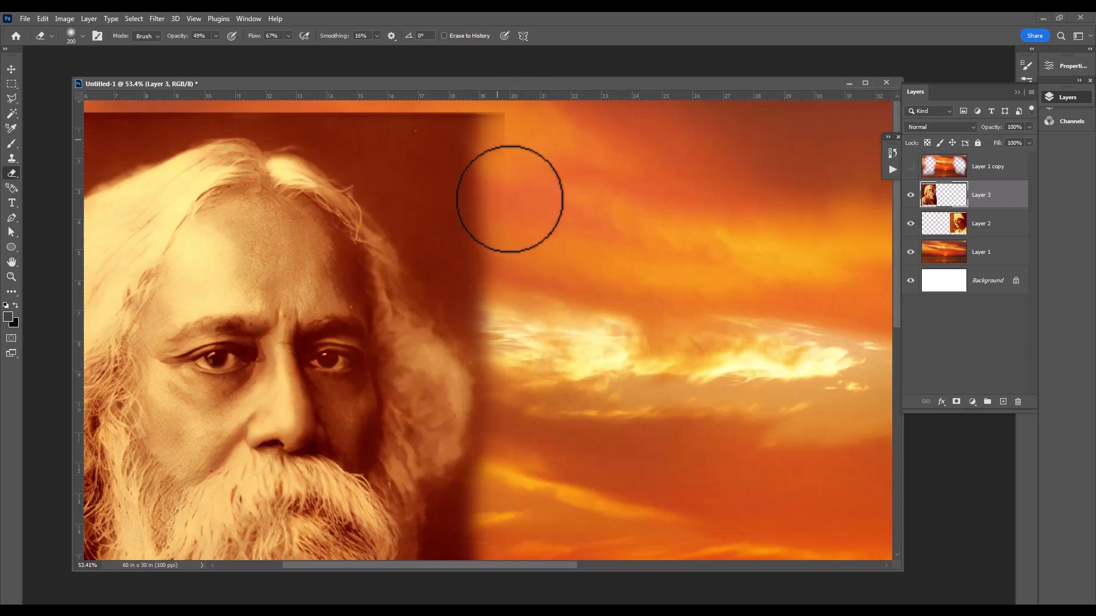
{"action": "left_click_drag", "start_coordinate": [611, 494], "coordinate": [580, 235]}
{"action": "left_click_drag", "start_coordinate": [574, 360], "coordinate": [569, 227]}
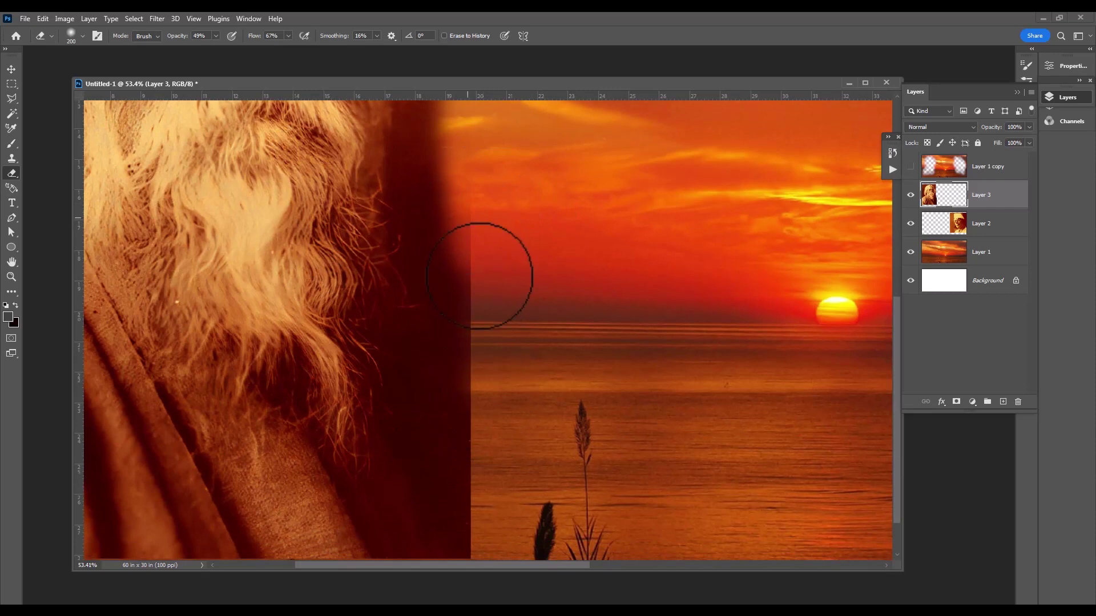
{"action": "left_click_drag", "start_coordinate": [489, 257], "coordinate": [485, 225]}
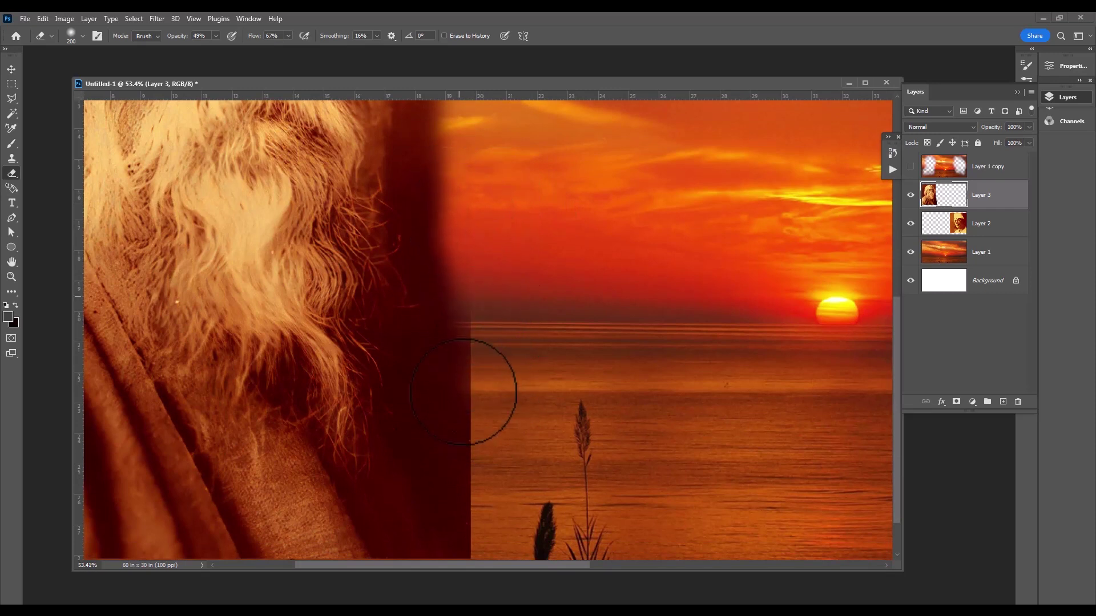
{"action": "left_click_drag", "start_coordinate": [463, 391], "coordinate": [464, 379]}
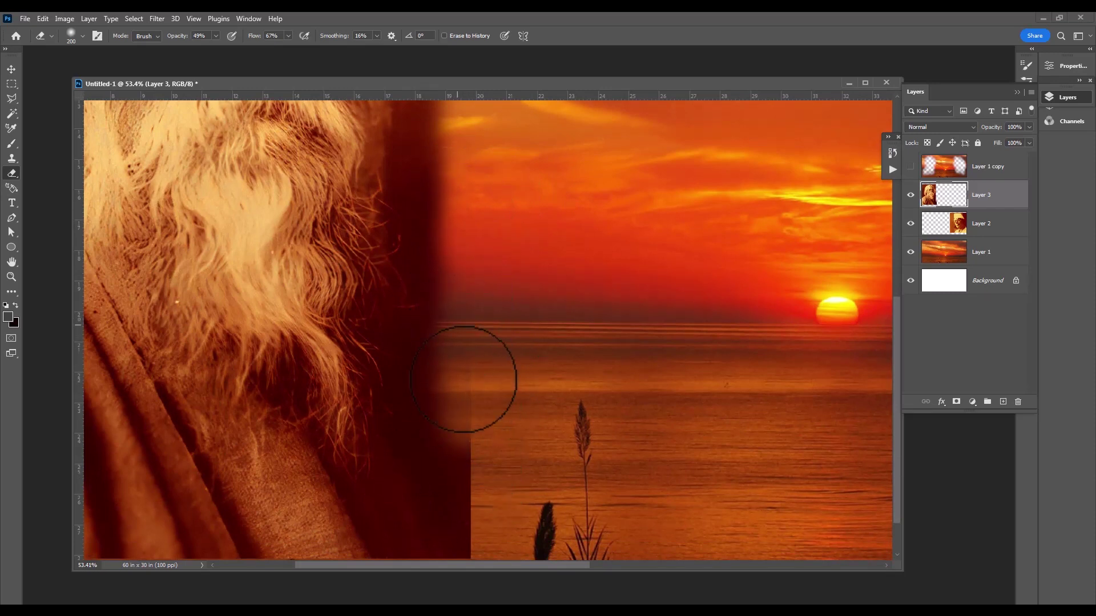
{"action": "left_click_drag", "start_coordinate": [531, 383], "coordinate": [526, 328]}
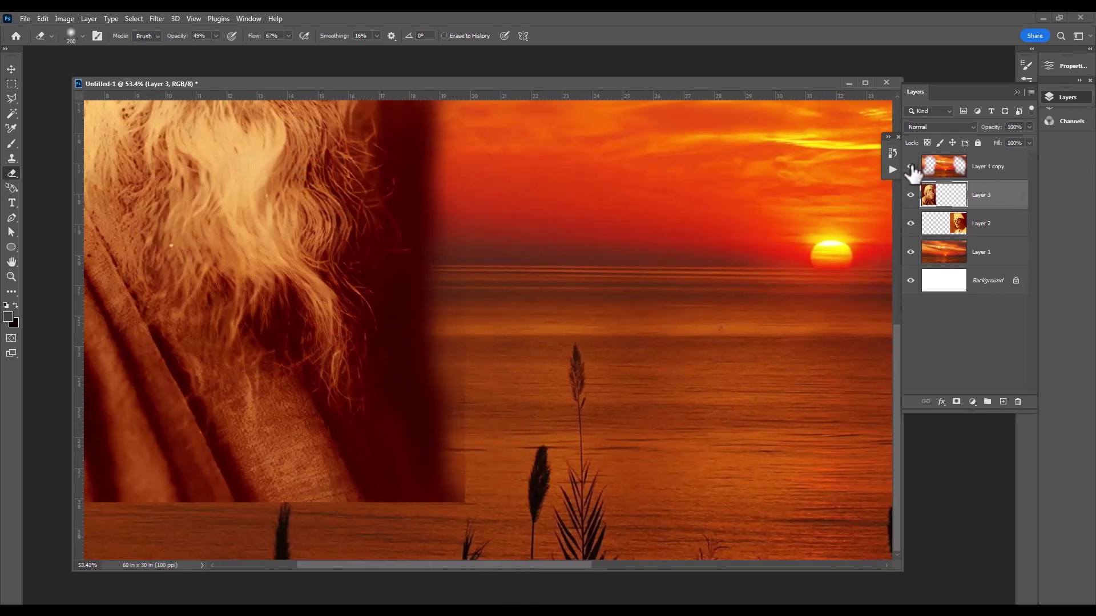
{"action": "left_click", "coordinate": [911, 167]}
Step: Fit the whole banner on screen, hide the layers list and reposition the document window
{"action": "left_click", "coordinate": [12, 276]}
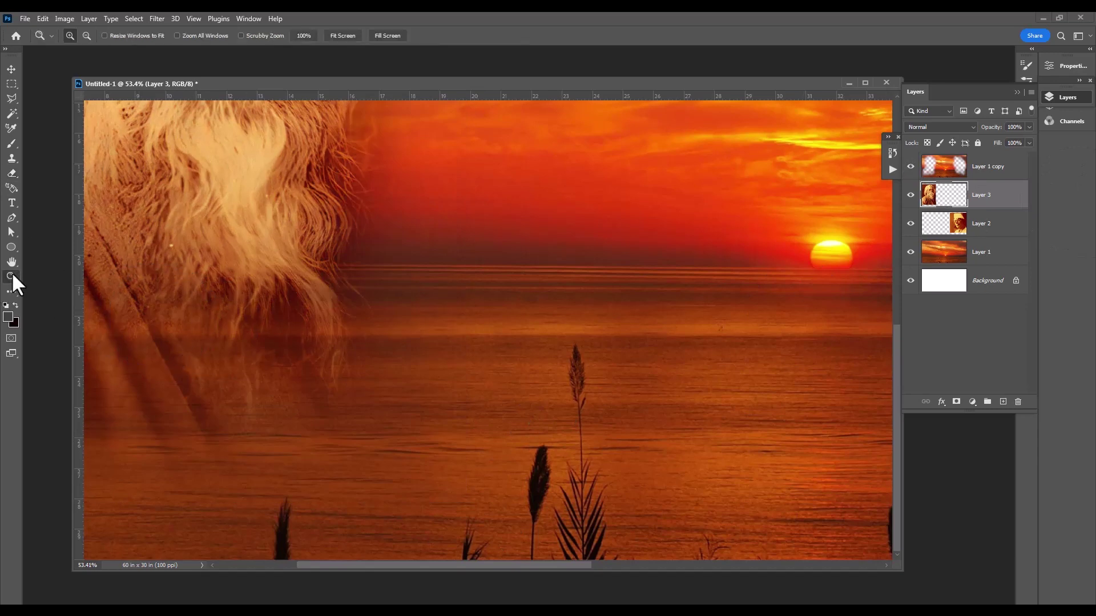
{"action": "right_click", "coordinate": [426, 239]}
{"action": "left_click", "coordinate": [453, 242]}
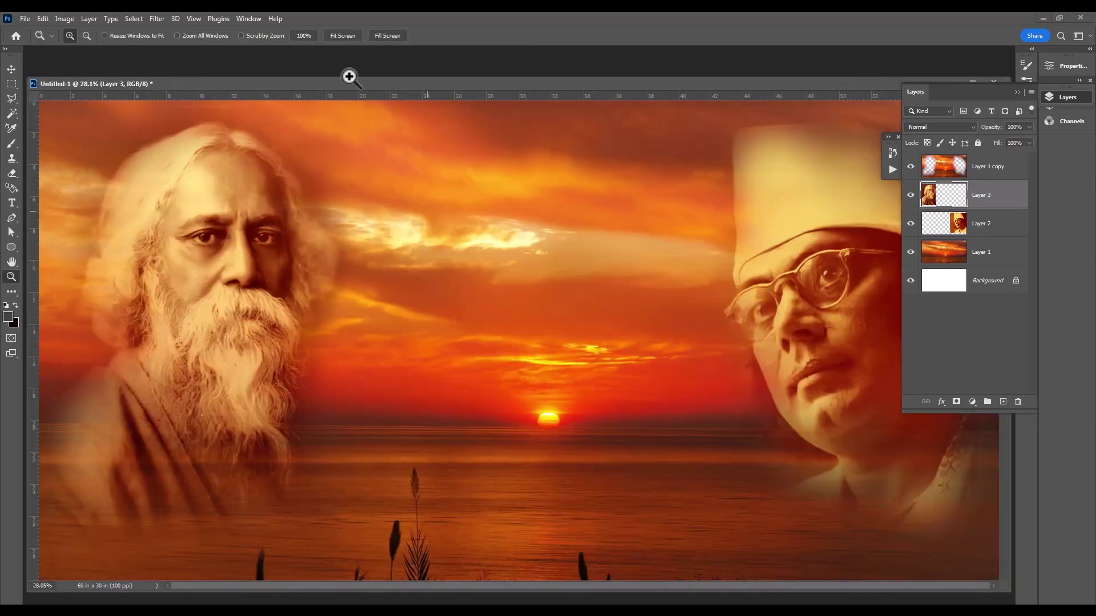
{"action": "left_click", "coordinate": [1017, 90]}
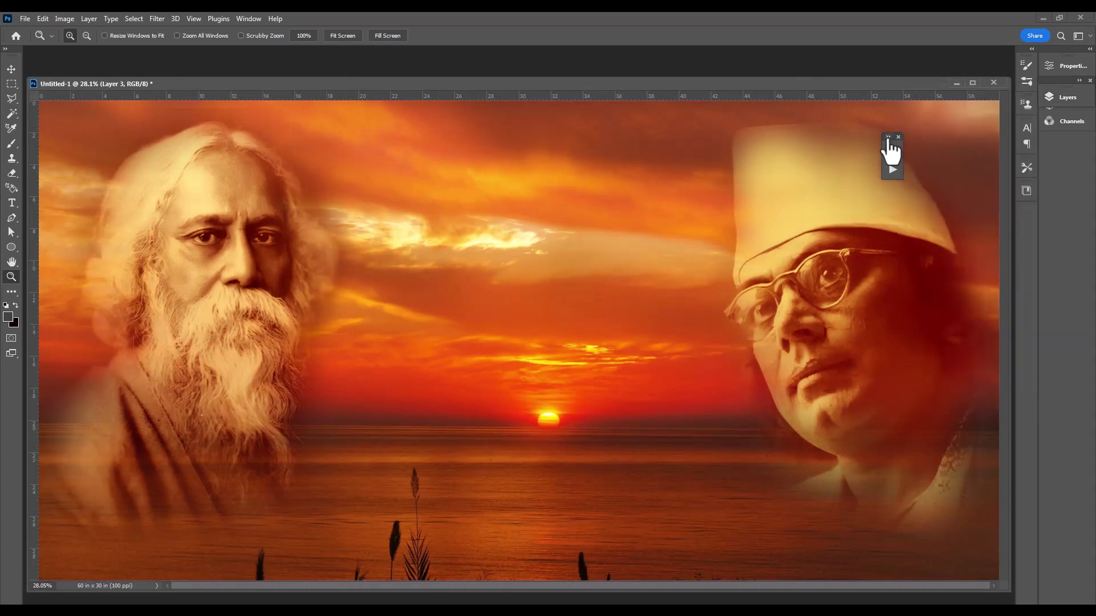
{"action": "left_click_drag", "start_coordinate": [780, 84], "coordinate": [759, 77]}
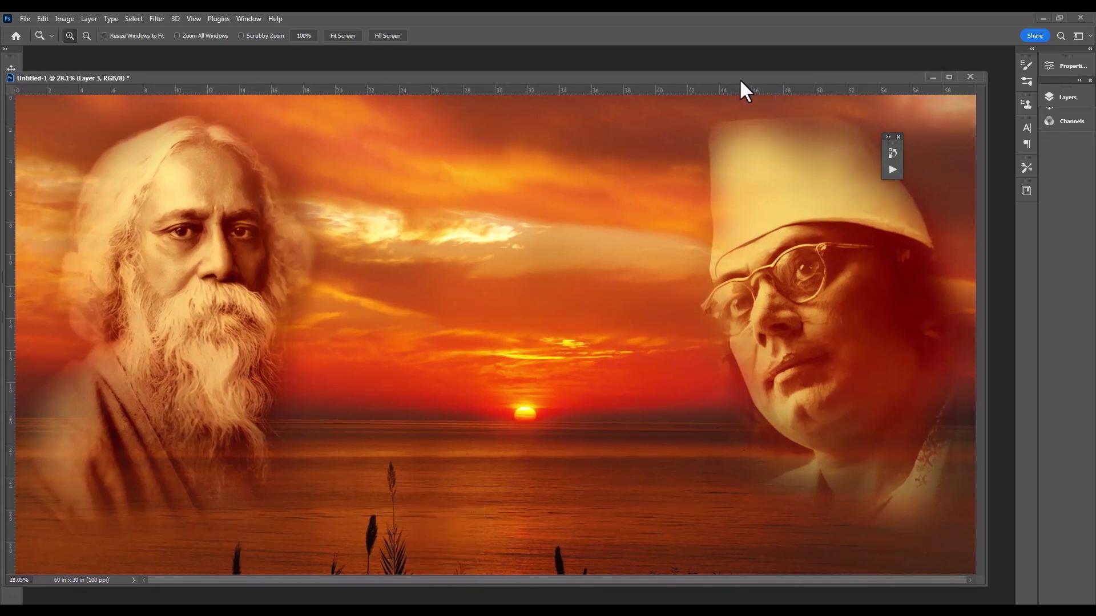
{"action": "left_click_drag", "start_coordinate": [740, 78], "coordinate": [764, 70]}
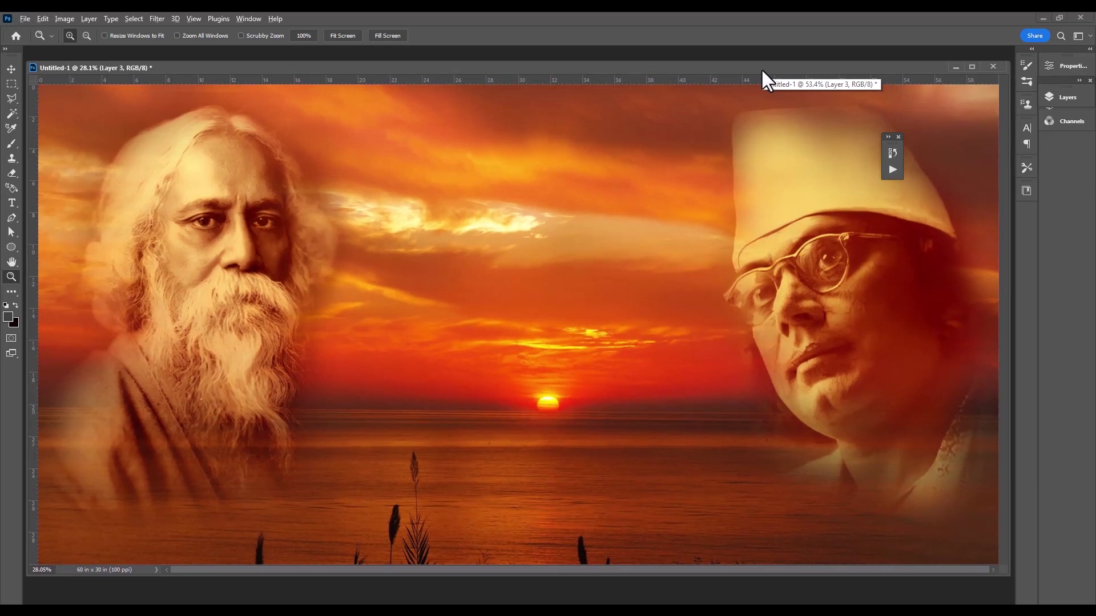
{"action": "left_click", "coordinate": [621, 285]}
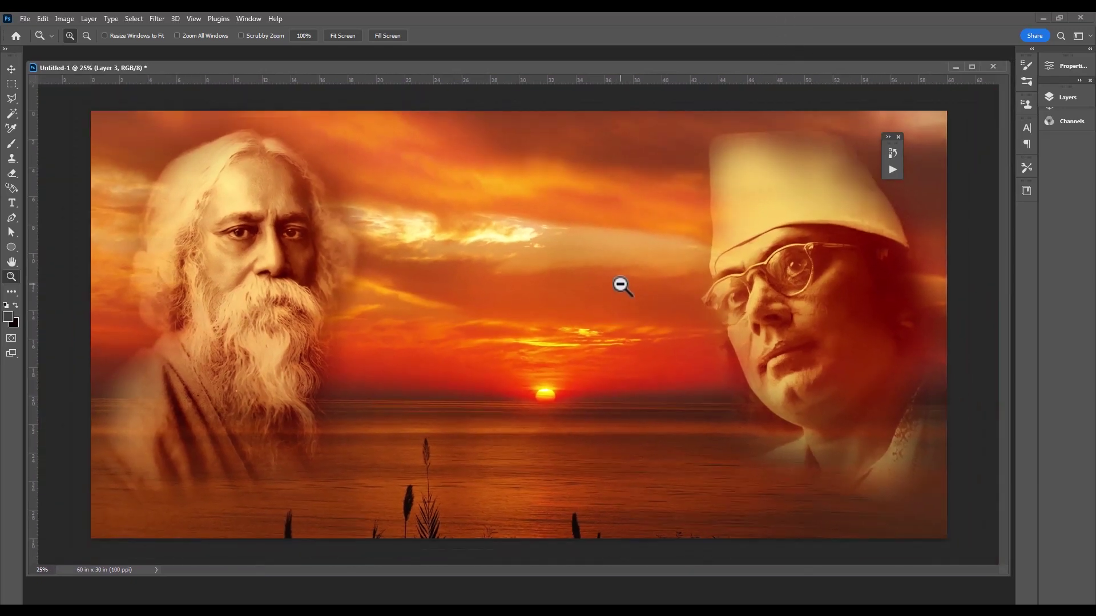
{"action": "left_click", "coordinate": [621, 284]}
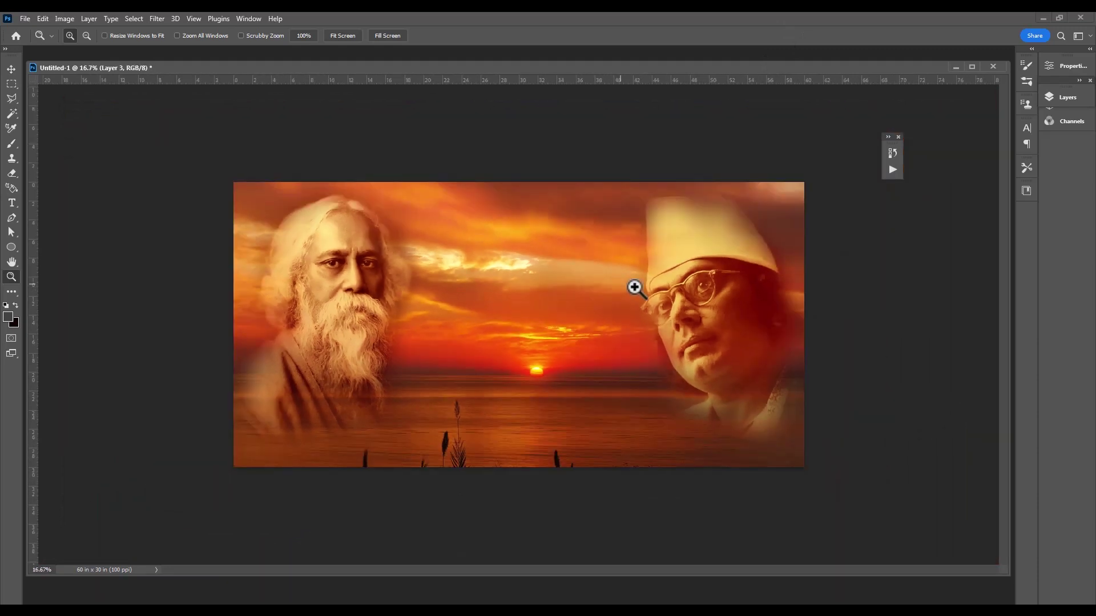
{"action": "mouse_move", "coordinate": [233, 183]}
{"action": "left_mouse_down"}
{"action": "mouse_move", "coordinate": [822, 483]}
{"action": "mouse_move", "coordinate": [817, 473]}
{"action": "left_mouse_up"}
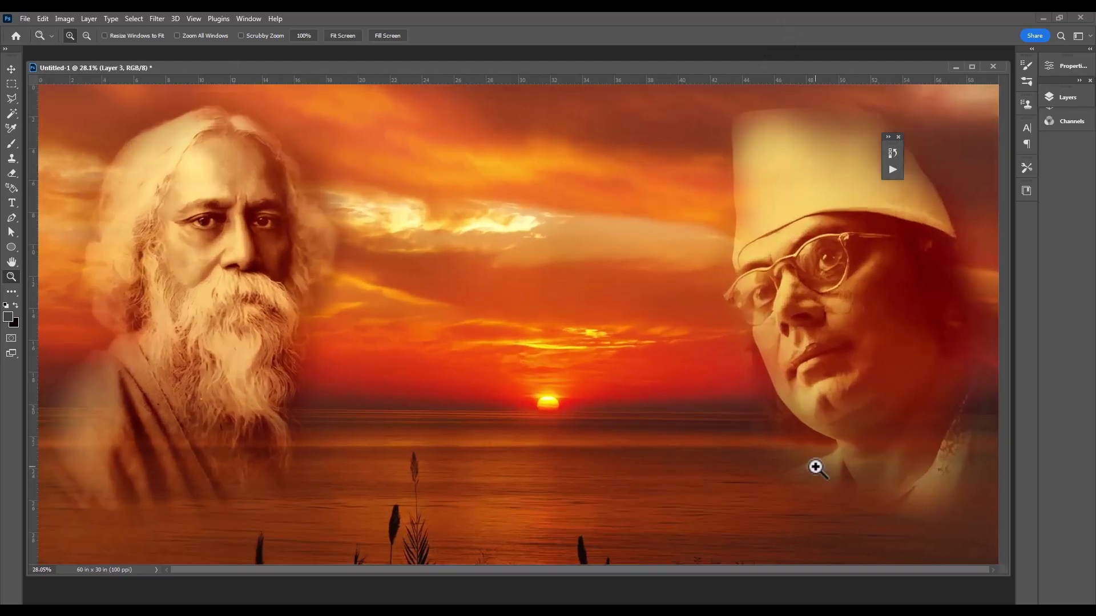
{"action": "left_click", "coordinate": [651, 408], "text": "alt"}
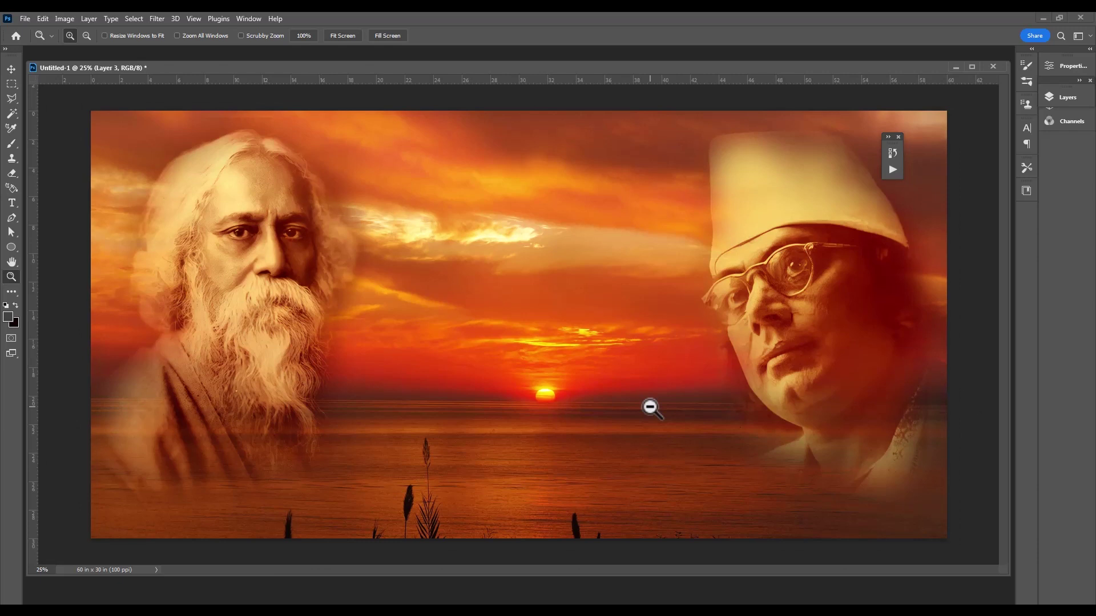
Step: Paste the title 'Rabindranath Tagore and Kazi Nazrul Islam' from Notepad, ready for Free Transform
{"action": "key", "text": "alt+Tab"}
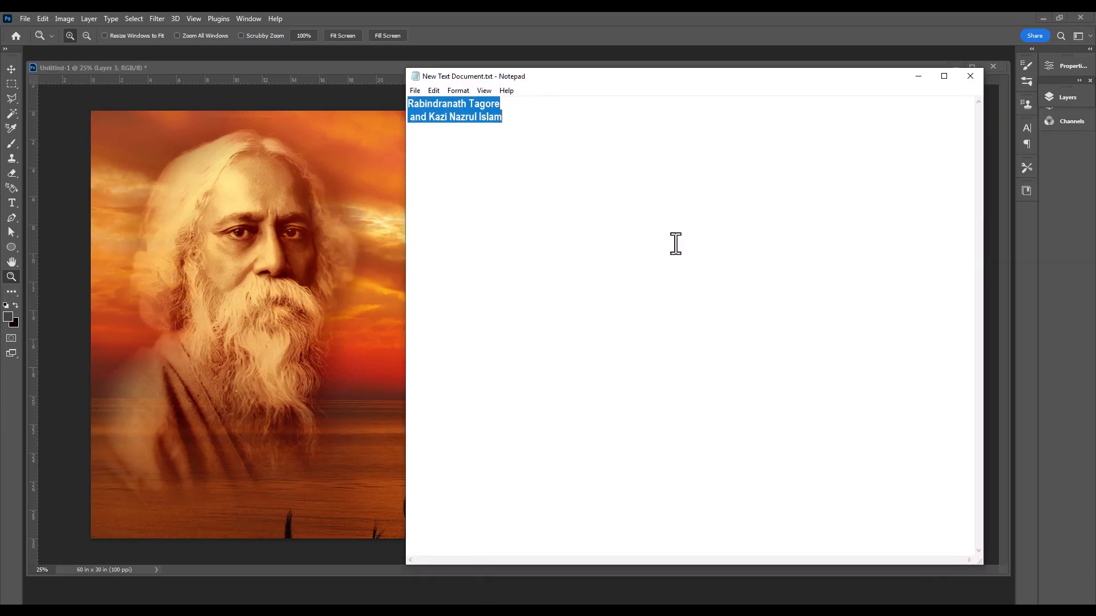
{"action": "right_click", "coordinate": [472, 117]}
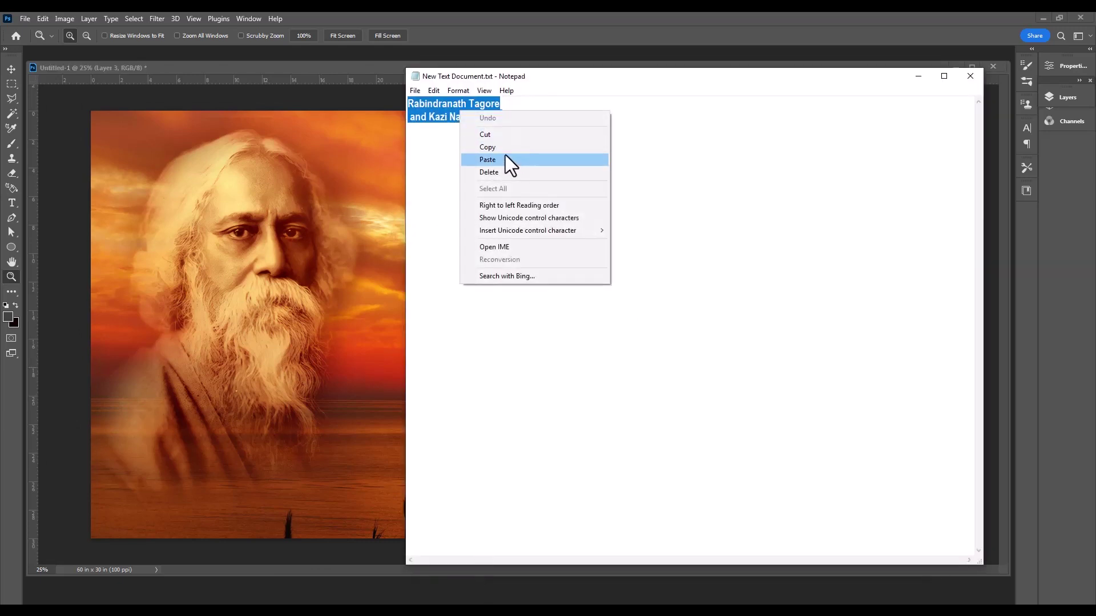
{"action": "left_click", "coordinate": [504, 148]}
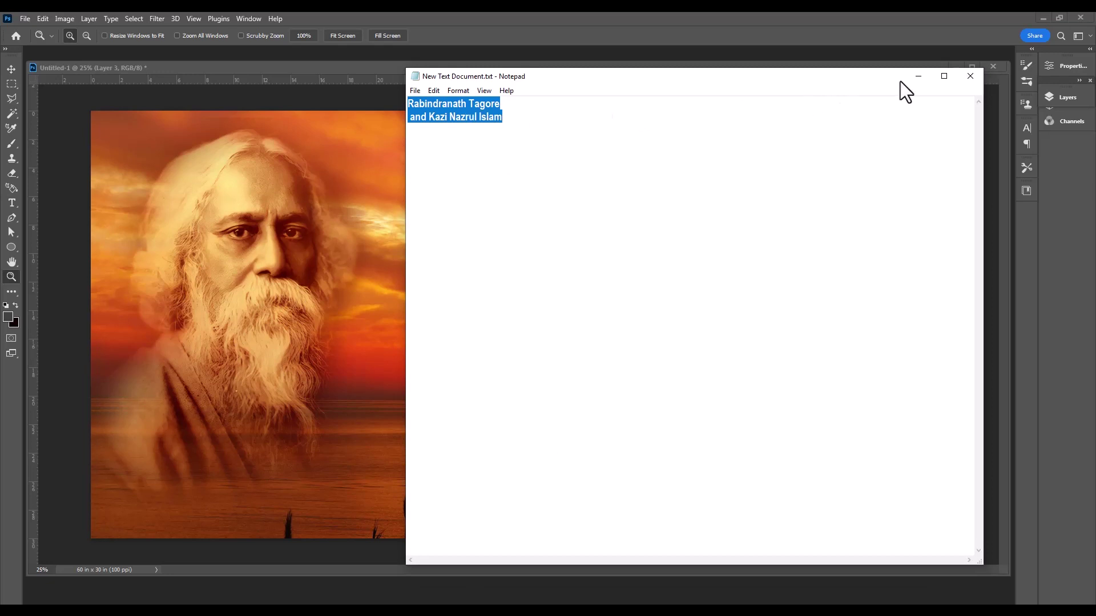
{"action": "left_click", "coordinate": [918, 76]}
{"action": "key", "text": "ctrl+v"}
{"action": "key", "text": "ctrl+t"}
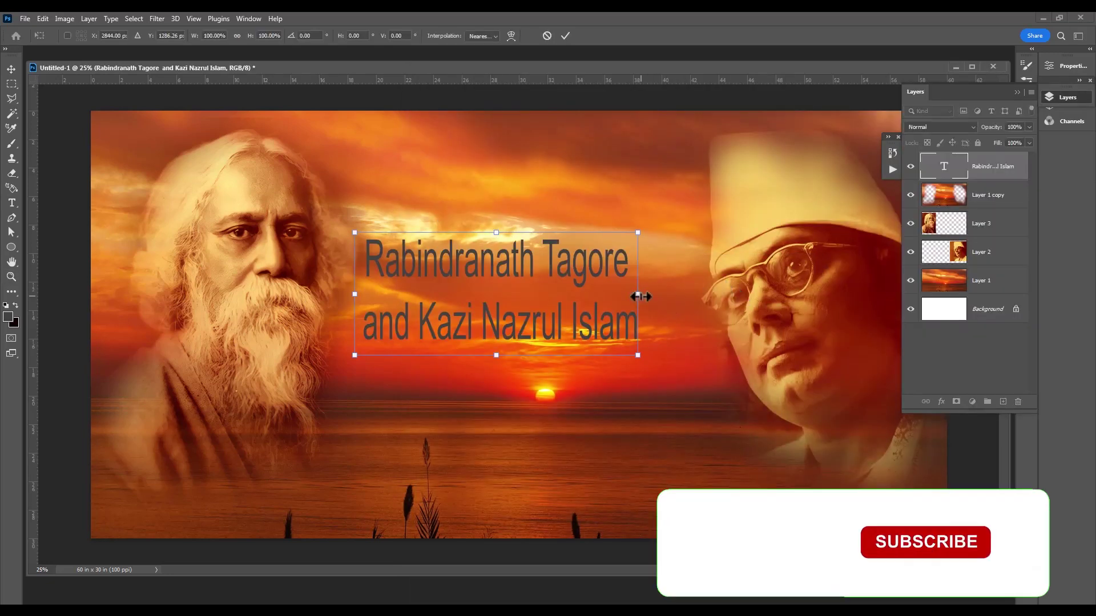
Step: Widen the two-line title, then select all of its text for editing
{"action": "left_click_drag", "start_coordinate": [641, 295], "coordinate": [691, 294]}
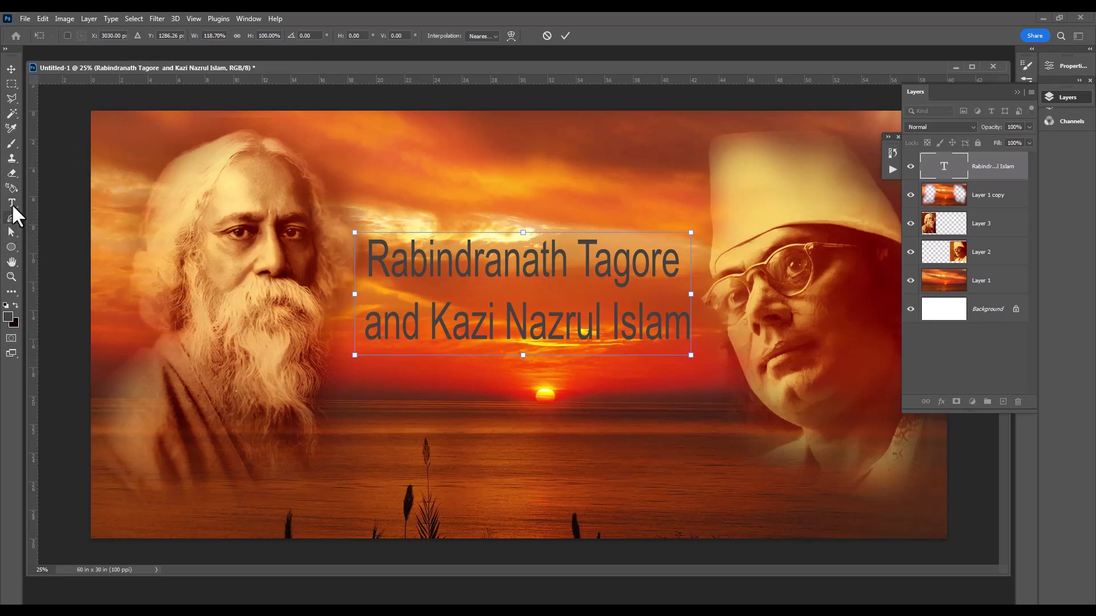
{"action": "key", "text": "Return"}
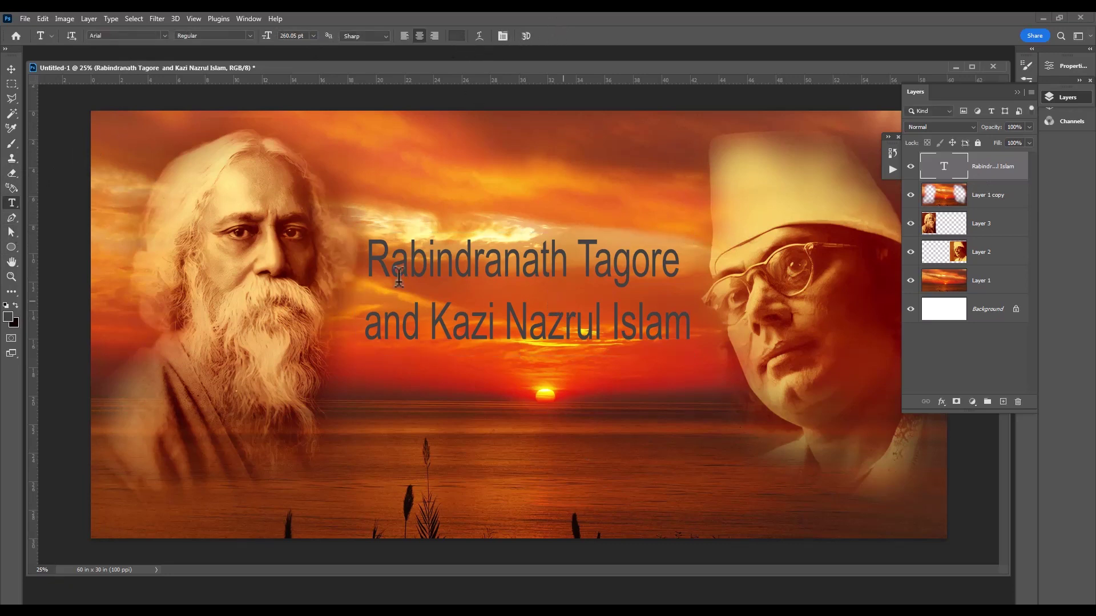
{"action": "key", "text": "ctrl+a"}
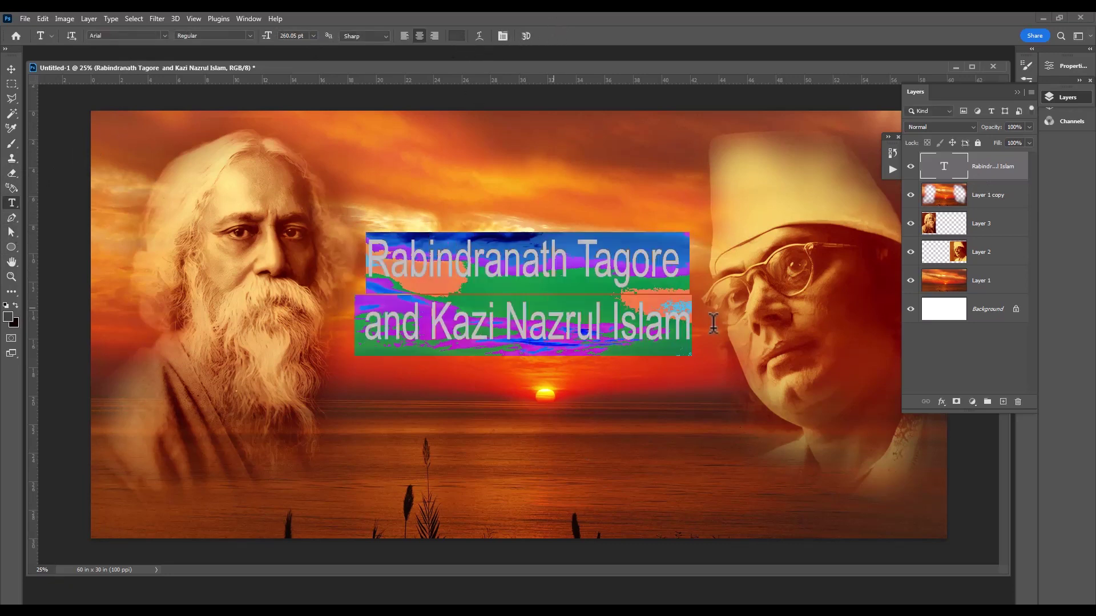
{"action": "left_click", "coordinate": [412, 321]}
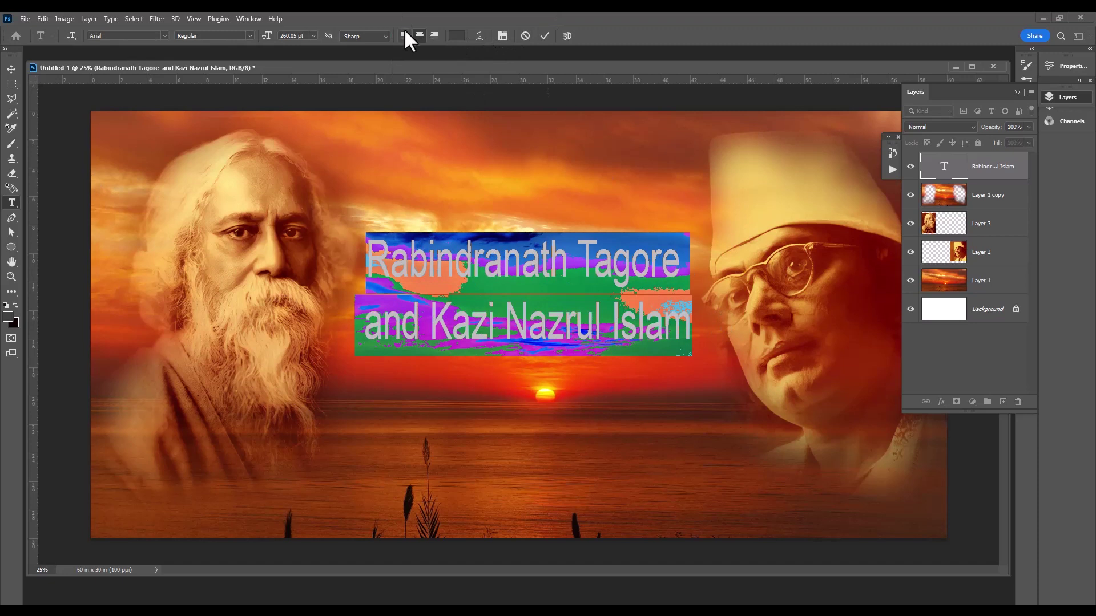
Step: Set the title's text colour to near-white #fffff9 in the Color Picker
{"action": "left_click", "coordinate": [459, 35]}
{"action": "left_click_drag", "start_coordinate": [562, 515], "coordinate": [527, 409]}
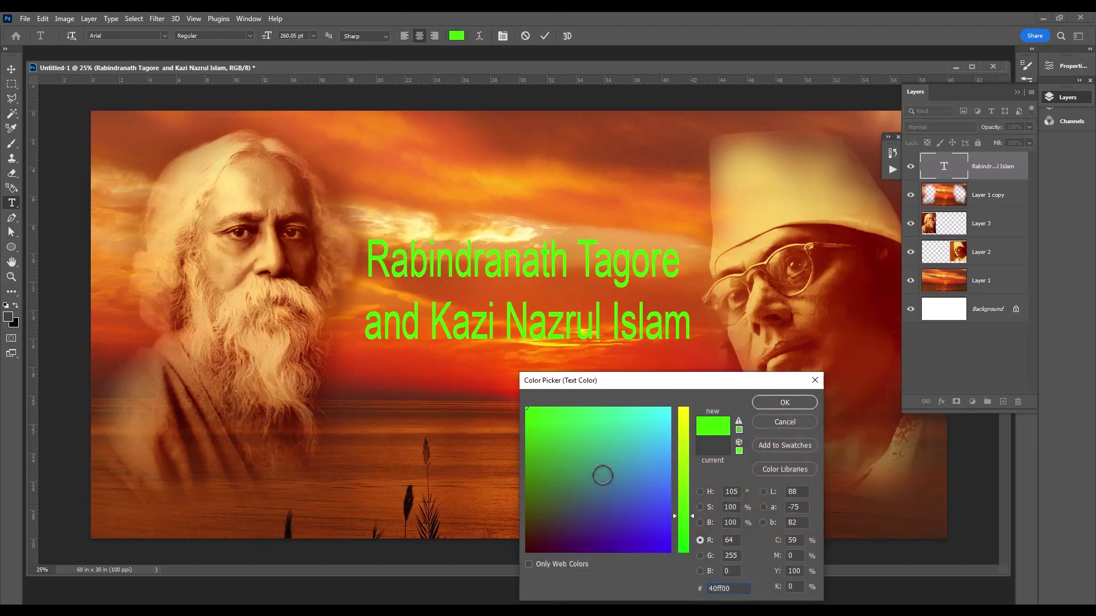
{"action": "left_click", "coordinate": [548, 412]}
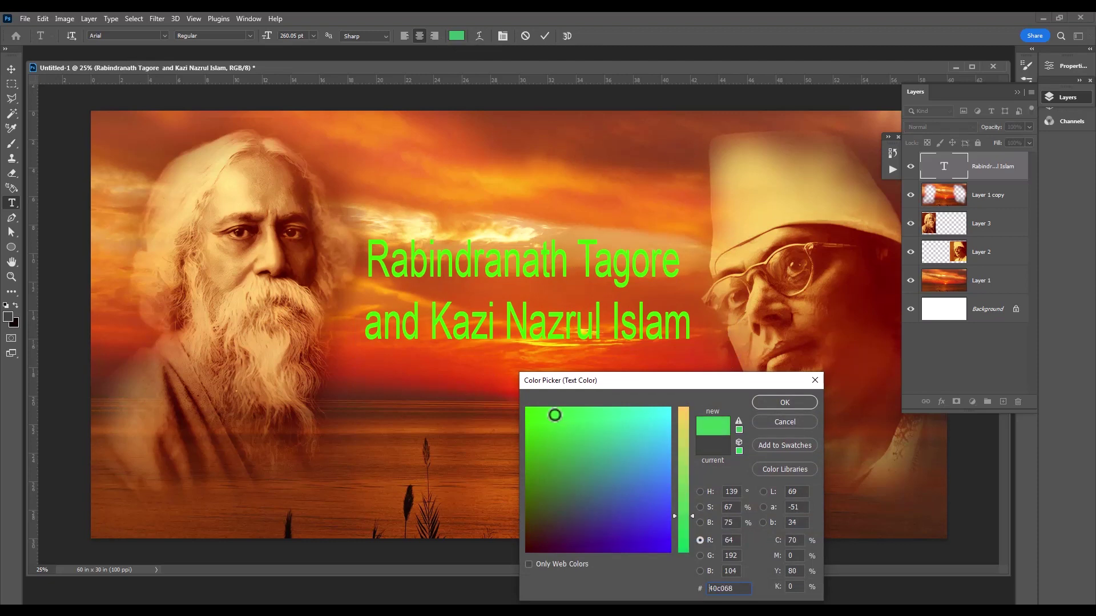
{"action": "left_click_drag", "start_coordinate": [680, 414], "coordinate": [683, 396]}
{"action": "left_click", "coordinate": [668, 409]}
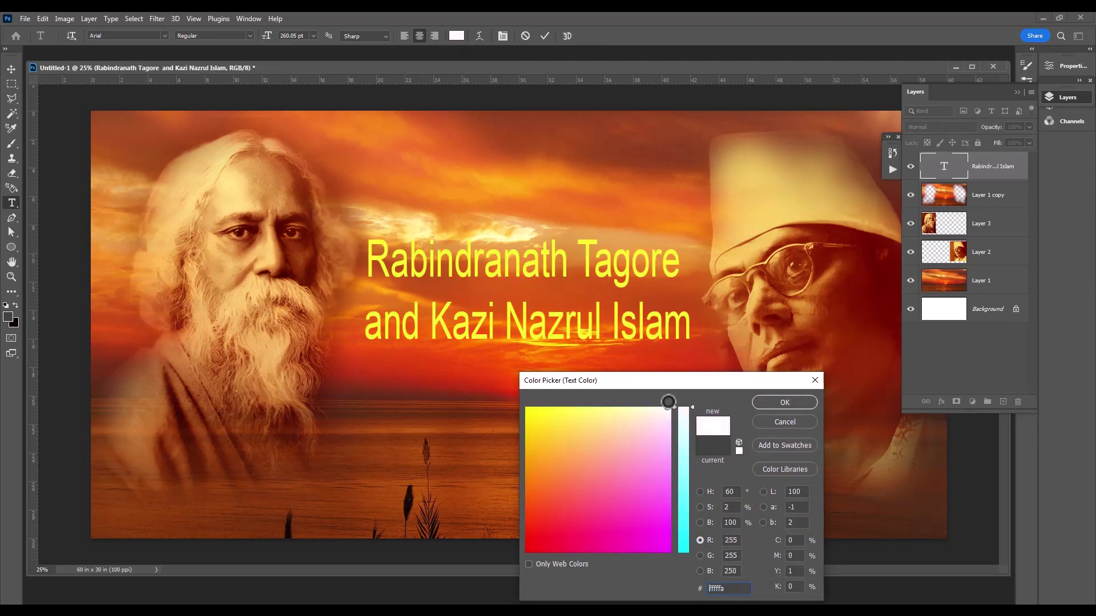
{"action": "left_click", "coordinate": [668, 402]}
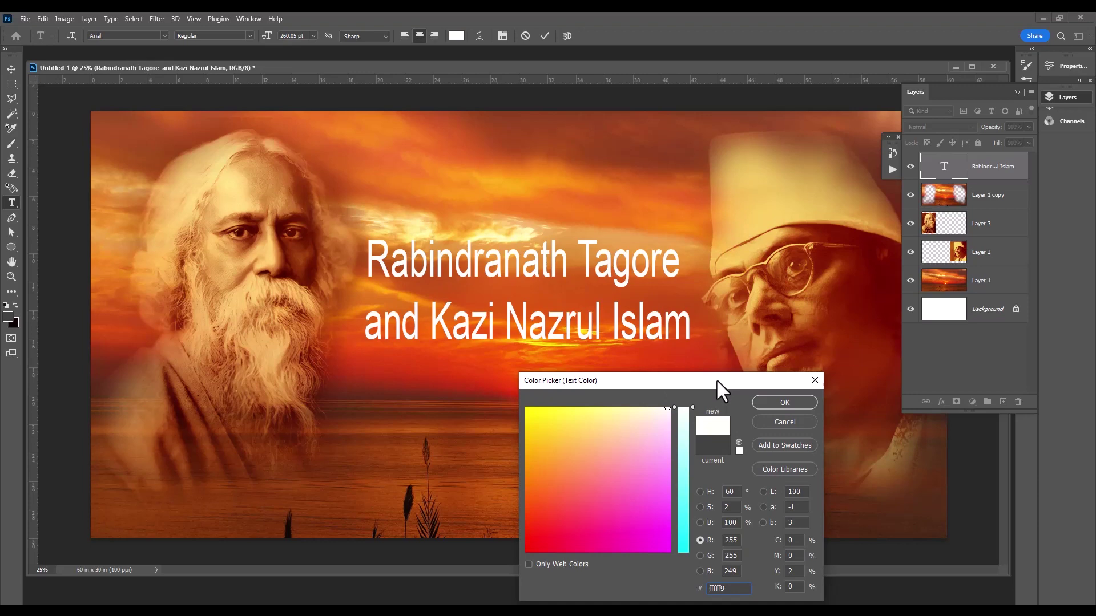
{"action": "left_click", "coordinate": [783, 402]}
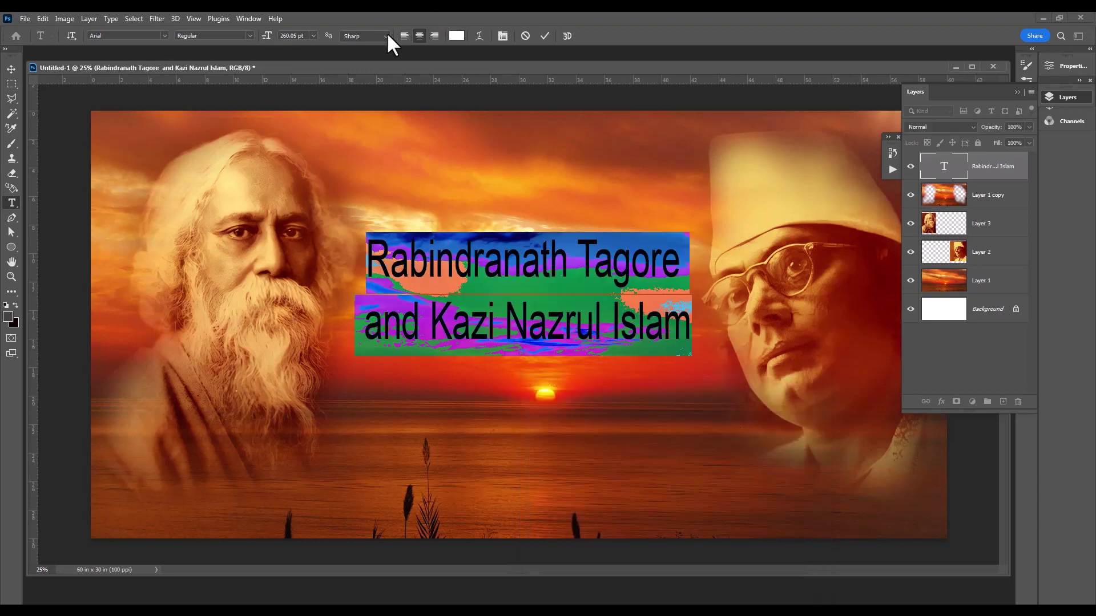
Step: Make the title font style Bold and commit the text edit
{"action": "left_click", "coordinate": [247, 34]}
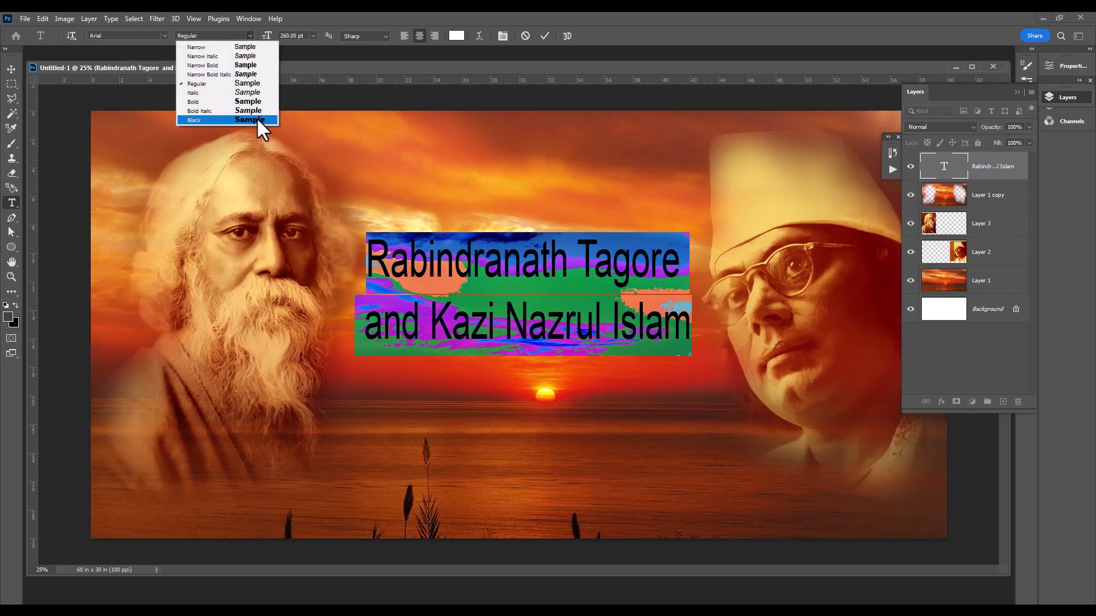
{"action": "left_click", "coordinate": [255, 102]}
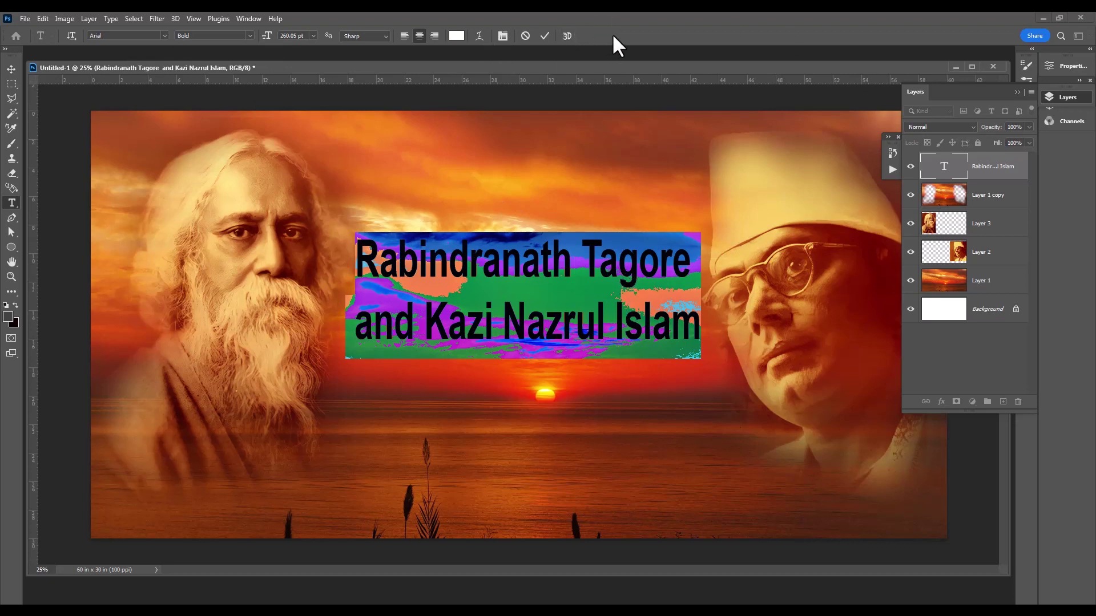
{"action": "left_click", "coordinate": [600, 263]}
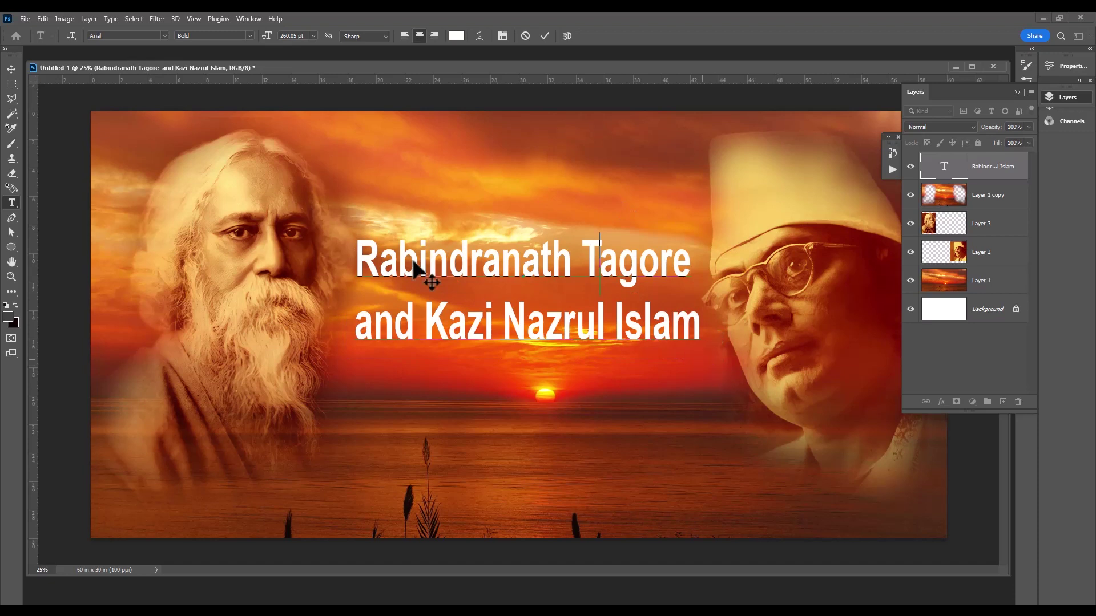
{"action": "left_click", "coordinate": [11, 69]}
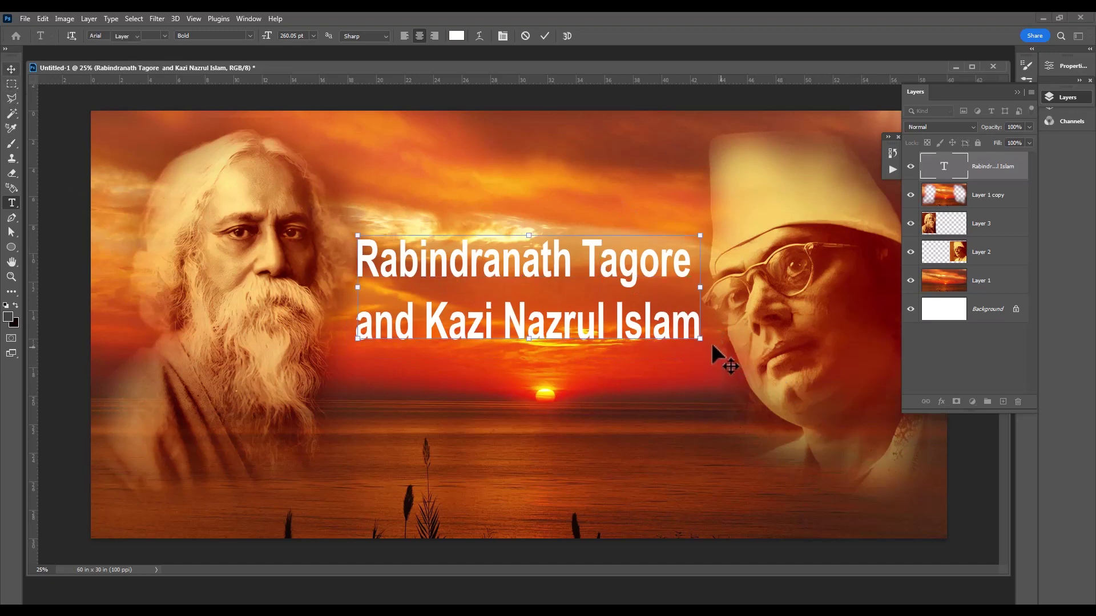
Step: Nudge the title slightly right and stretch it taller with Free Transform
{"action": "left_click_drag", "start_coordinate": [696, 337], "coordinate": [699, 337]}
{"action": "left_click_drag", "start_coordinate": [523, 362], "coordinate": [521, 385]}
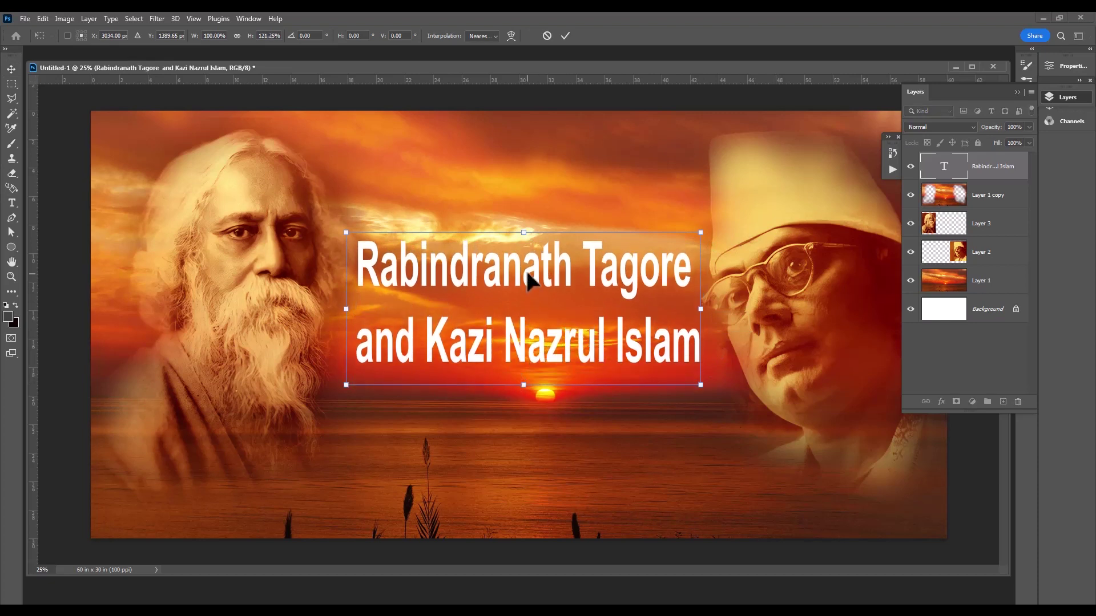
{"action": "key", "text": "Return"}
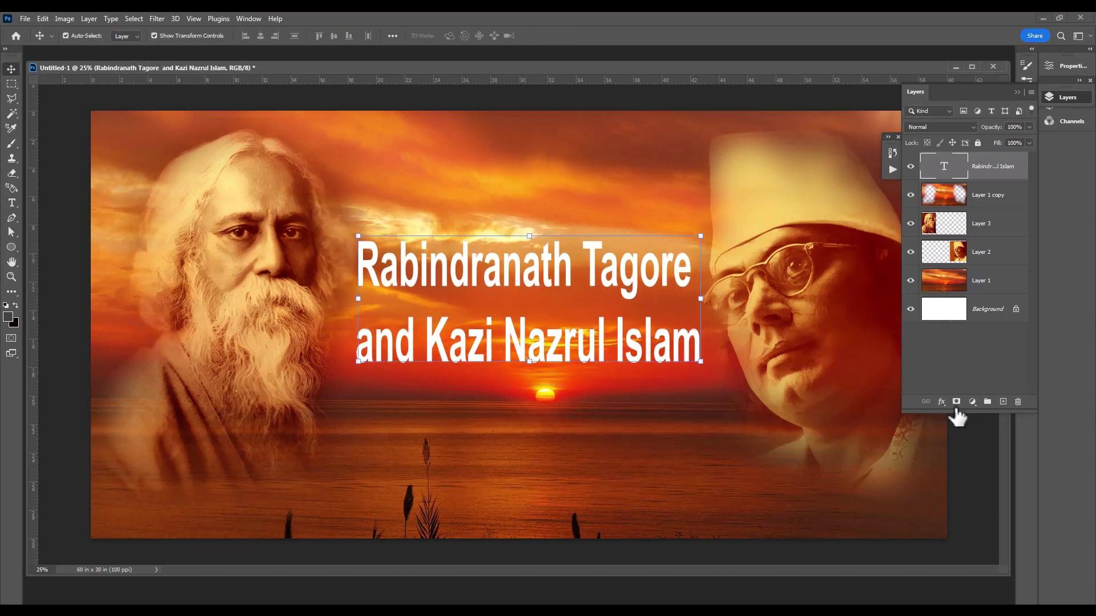
Step: Give the title a dark Drop Shadow at about 48% opacity and 62 px size
{"action": "left_click", "coordinate": [942, 402]}
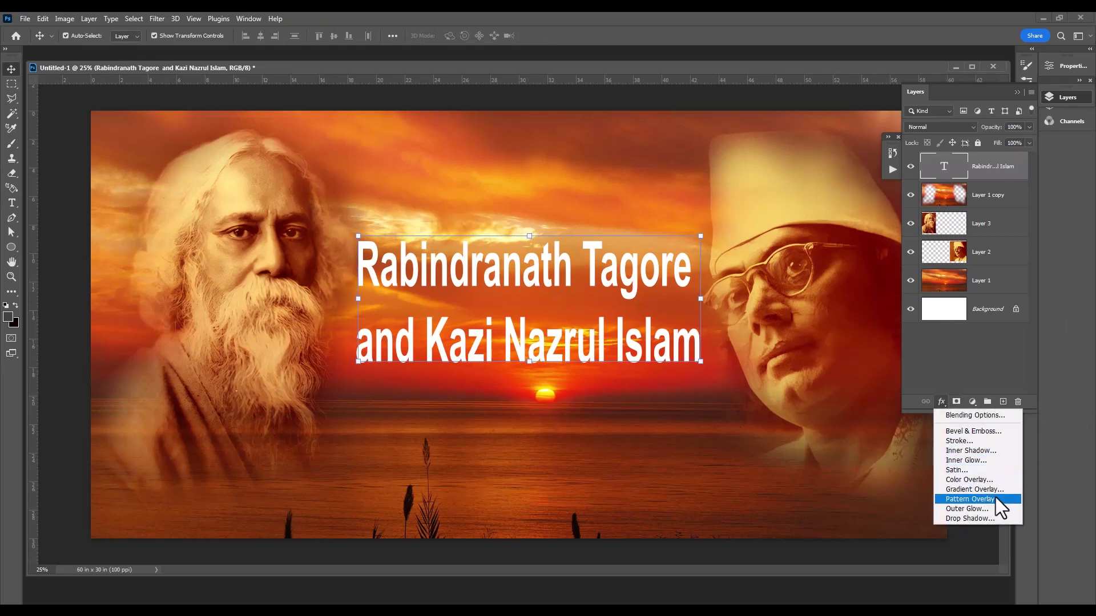
{"action": "left_click", "coordinate": [981, 516]}
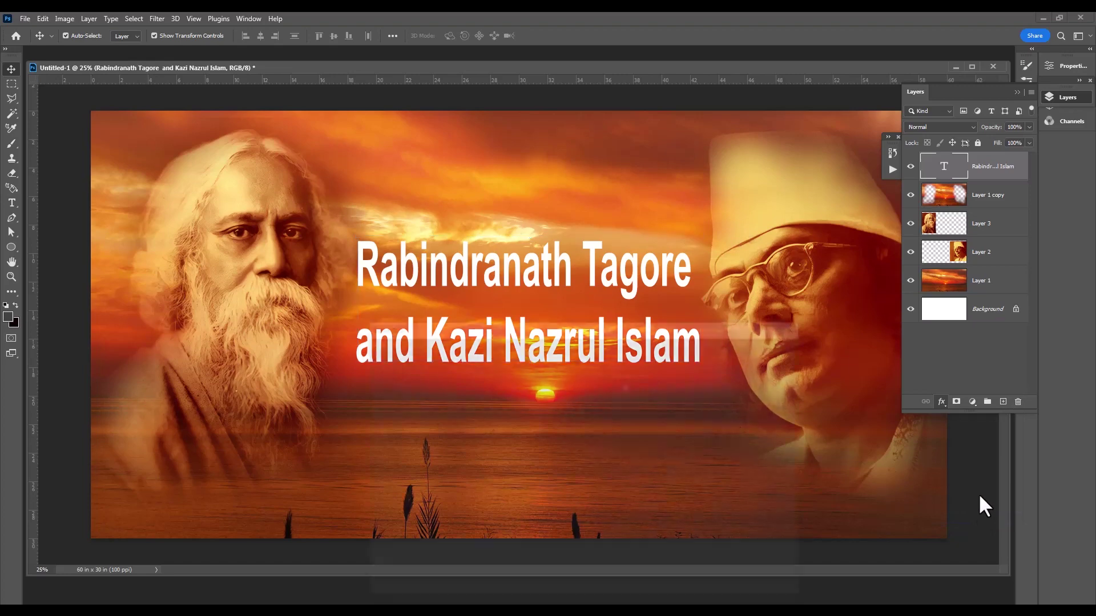
{"action": "mouse_move", "coordinate": [545, 328]}
{"action": "left_mouse_down"}
{"action": "mouse_move", "coordinate": [730, 427]}
{"action": "mouse_move", "coordinate": [873, 395]}
{"action": "left_mouse_up"}
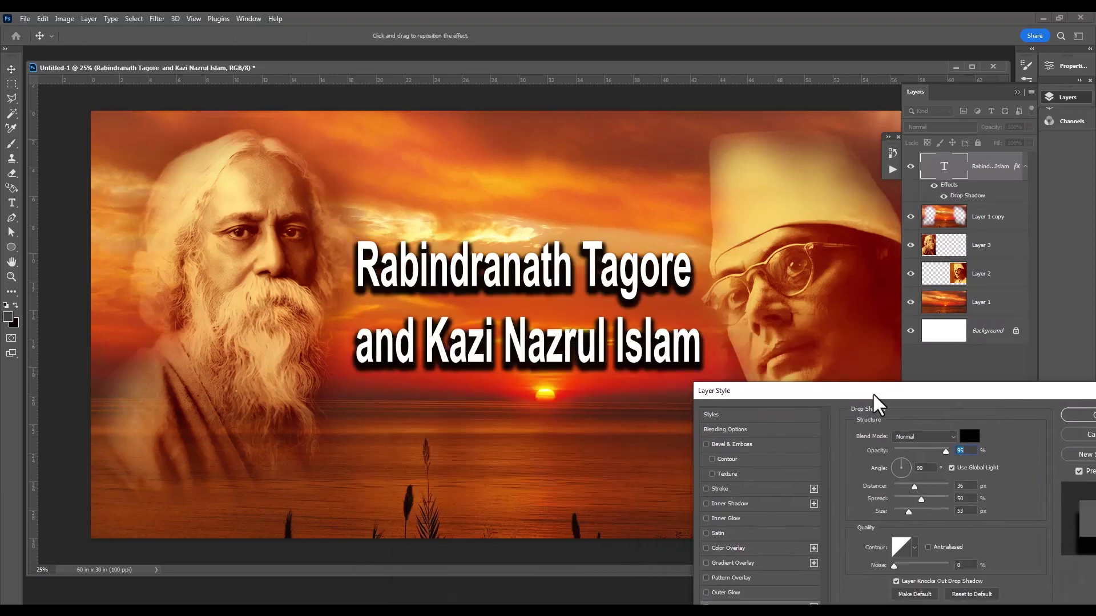
{"action": "left_click_drag", "start_coordinate": [946, 451], "coordinate": [913, 452]}
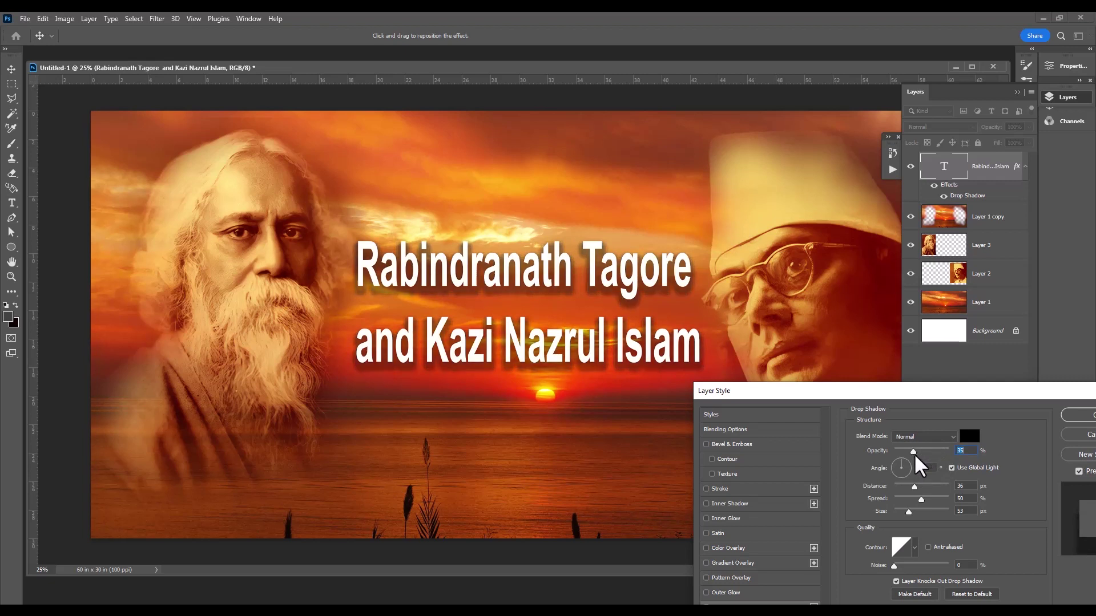
{"action": "left_click_drag", "start_coordinate": [923, 398], "coordinate": [886, 413]}
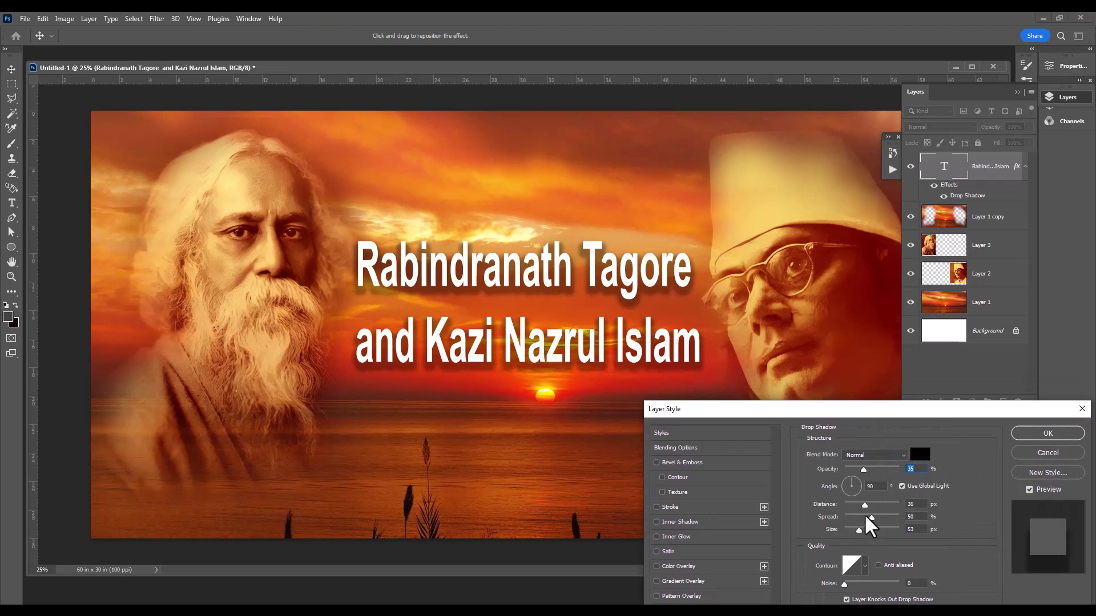
{"action": "left_click_drag", "start_coordinate": [936, 408], "coordinate": [927, 406]}
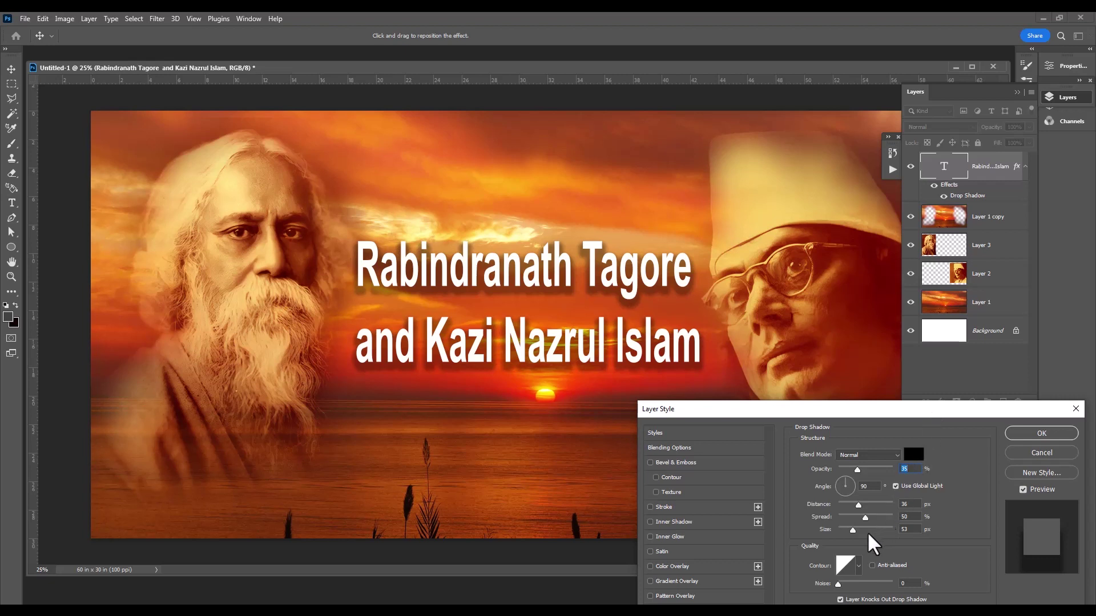
{"action": "left_click_drag", "start_coordinate": [853, 531], "coordinate": [855, 530]}
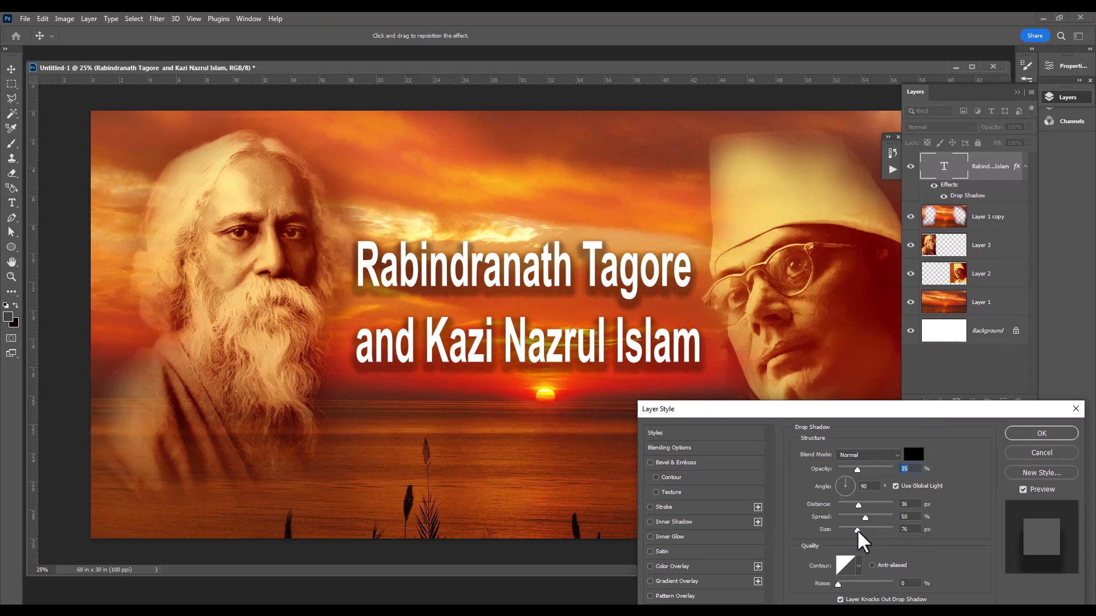
{"action": "left_click_drag", "start_coordinate": [857, 469], "coordinate": [865, 470]}
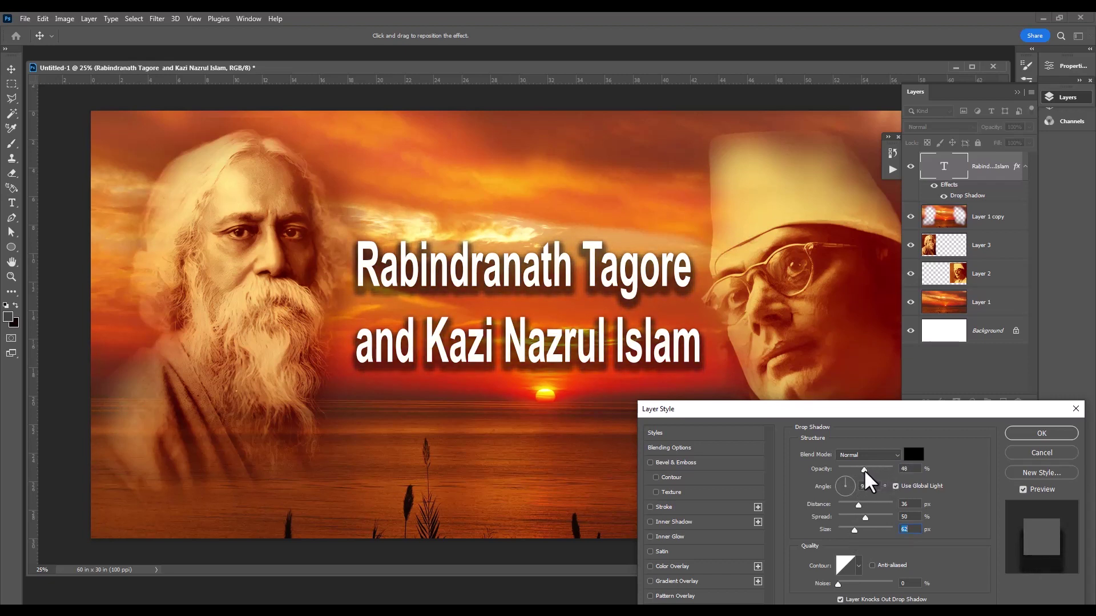
{"action": "left_click_drag", "start_coordinate": [865, 471], "coordinate": [864, 470]}
{"action": "mouse_move", "coordinate": [920, 409]}
{"action": "left_mouse_down"}
{"action": "mouse_move", "coordinate": [902, 430]}
{"action": "mouse_move", "coordinate": [898, 418]}
{"action": "left_mouse_up"}
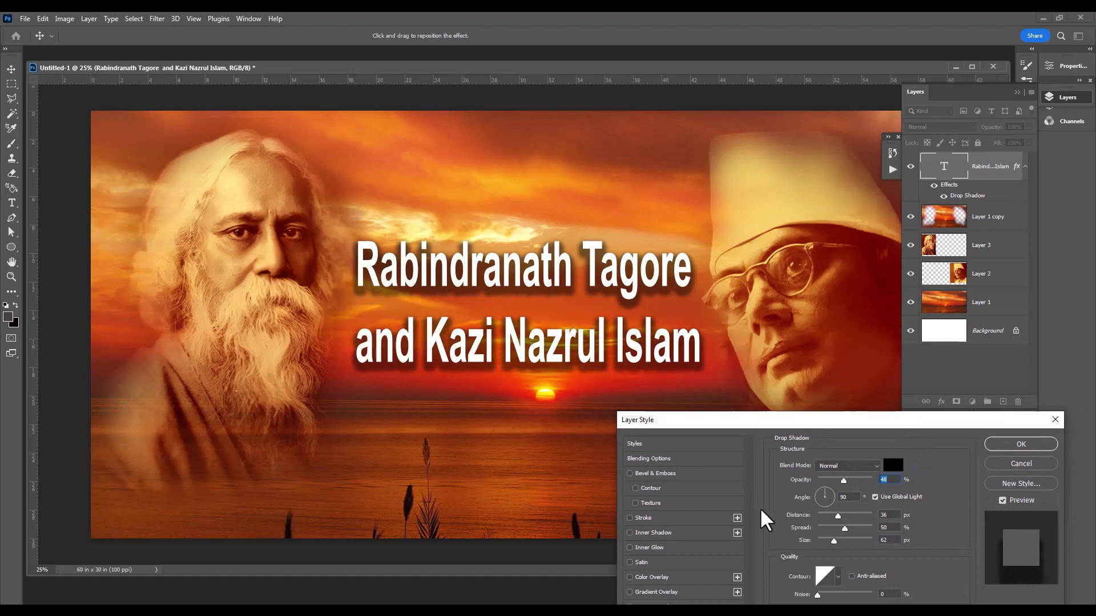
Step: Add a 3 px yellow Stroke to the title and apply both layer effects
{"action": "left_click", "coordinate": [687, 517]}
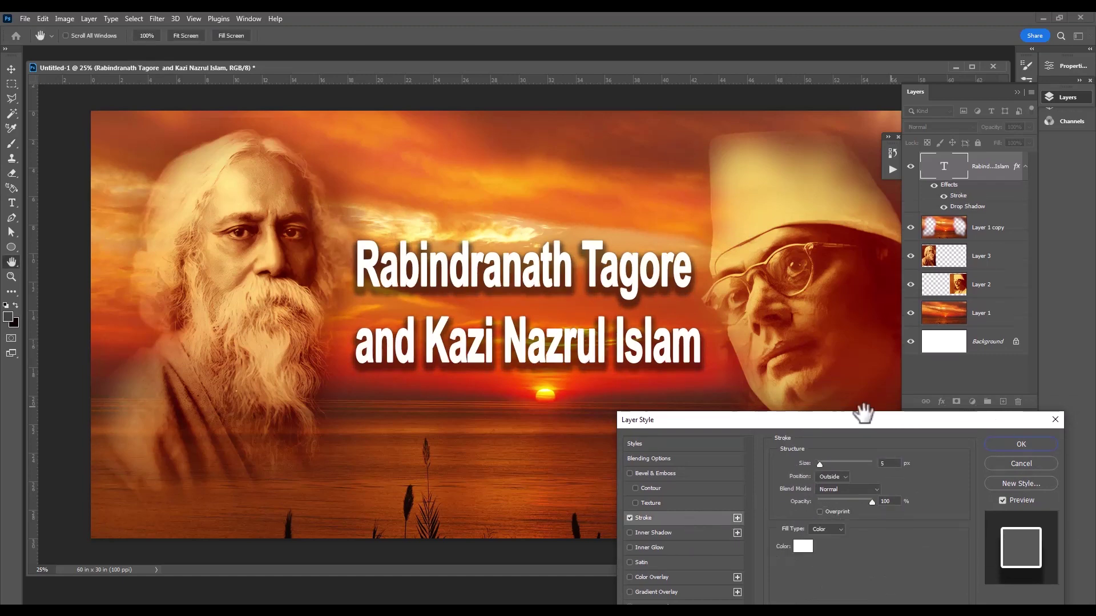
{"action": "left_click", "coordinate": [803, 547]}
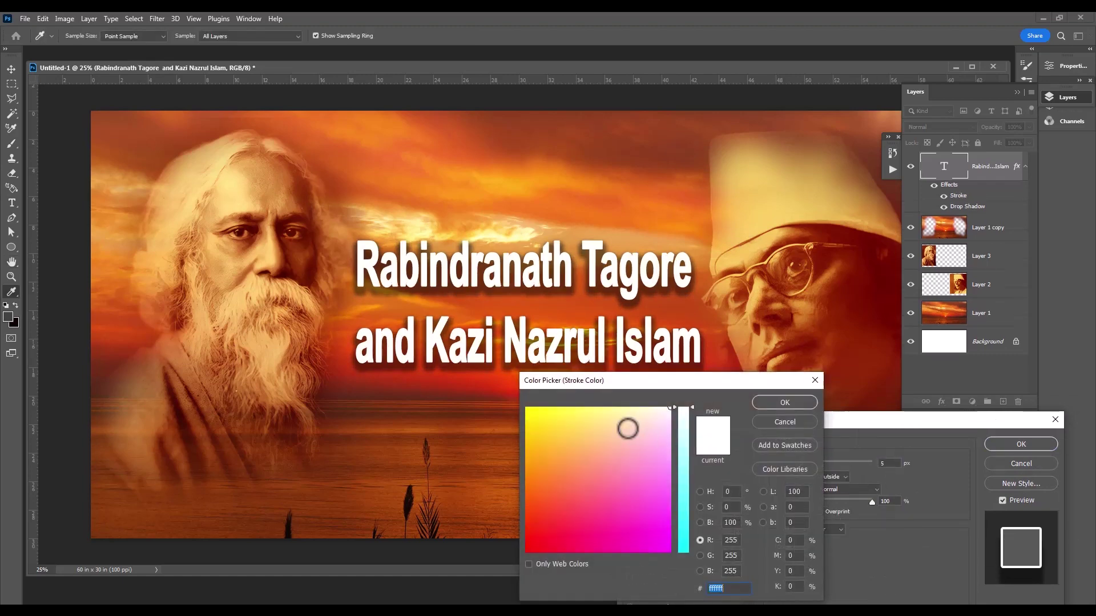
{"action": "left_click_drag", "start_coordinate": [628, 428], "coordinate": [528, 407]}
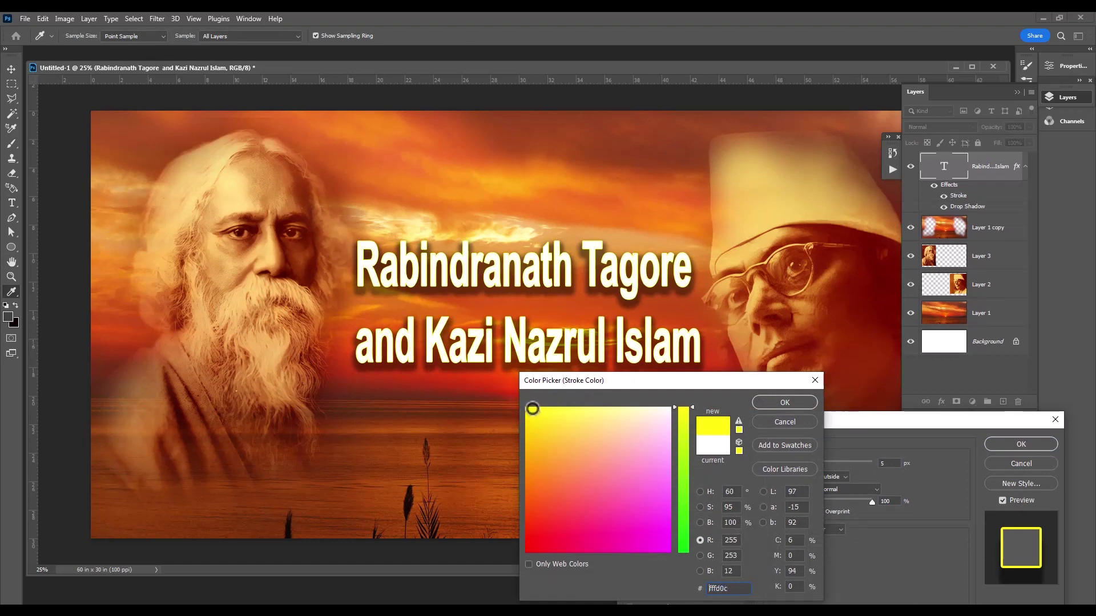
{"action": "left_click", "coordinate": [800, 397]}
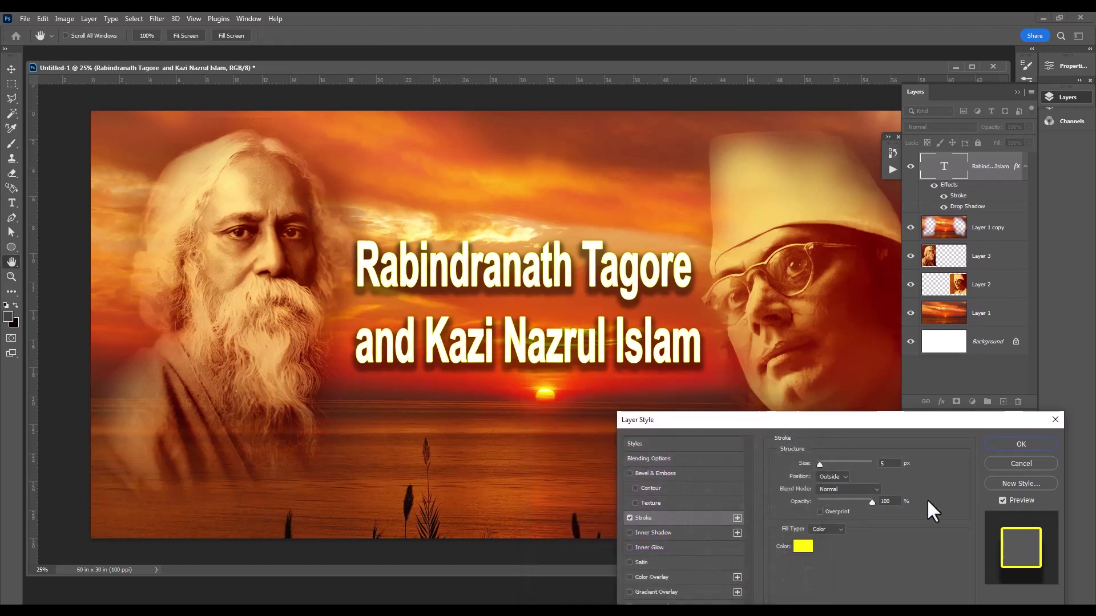
{"action": "left_click_drag", "start_coordinate": [818, 461], "coordinate": [818, 463]}
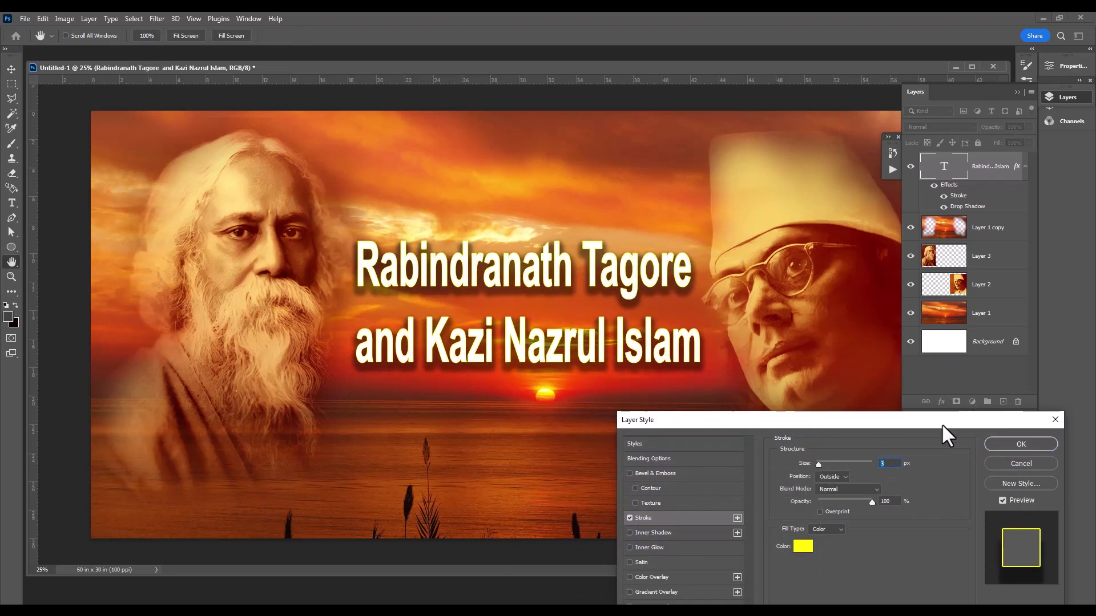
{"action": "left_click_drag", "start_coordinate": [942, 423], "coordinate": [730, 378]}
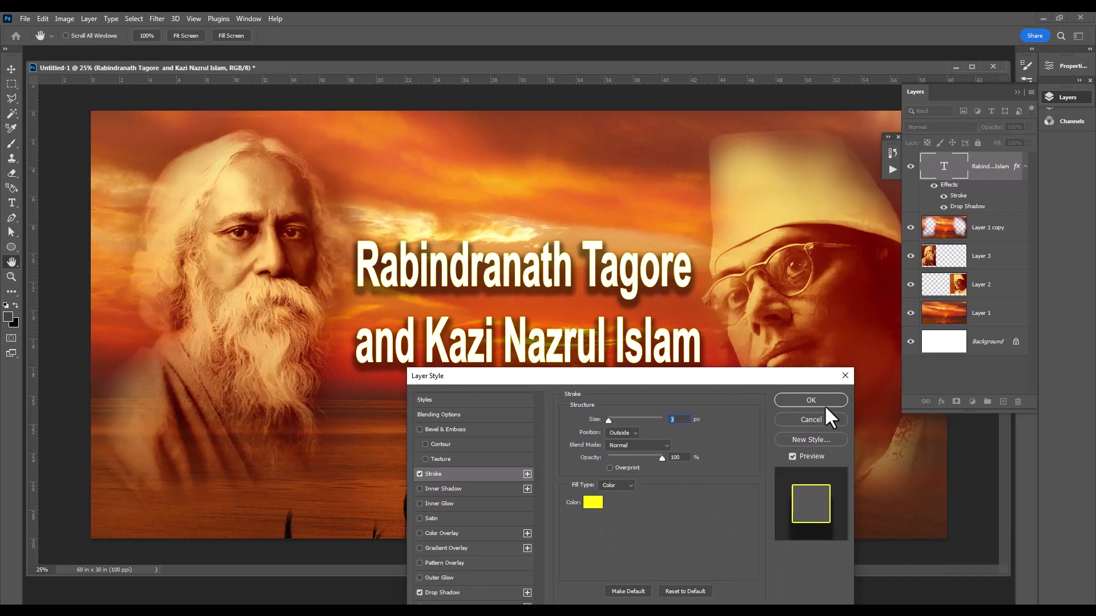
{"action": "left_click", "coordinate": [824, 403]}
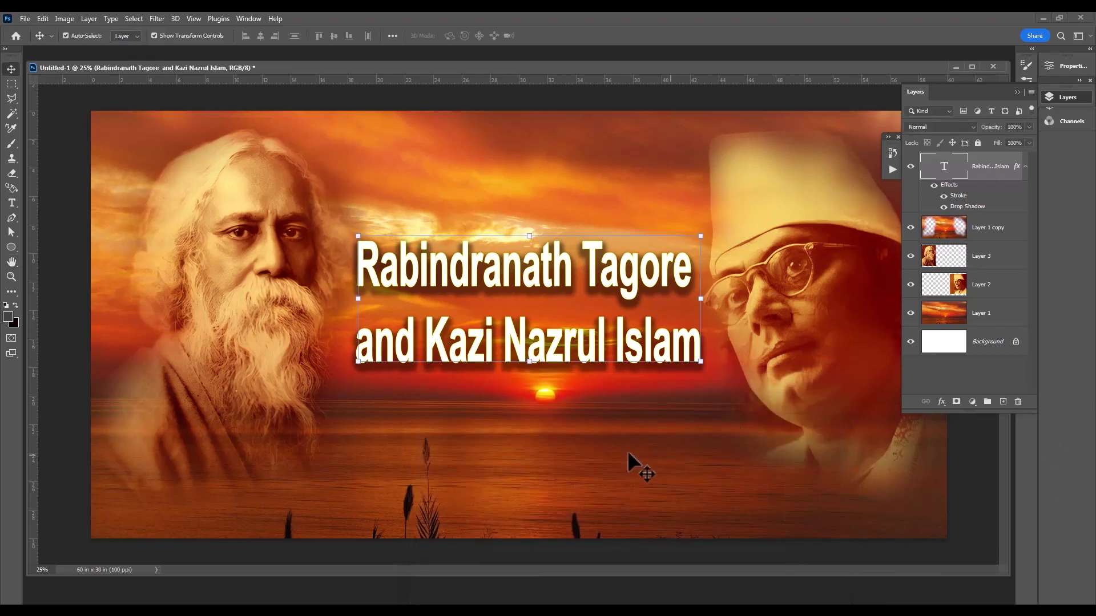
Step: Select Layer 1 copy, collapse the Layers panel to icons, and deselect
{"action": "left_click", "coordinate": [628, 450]}
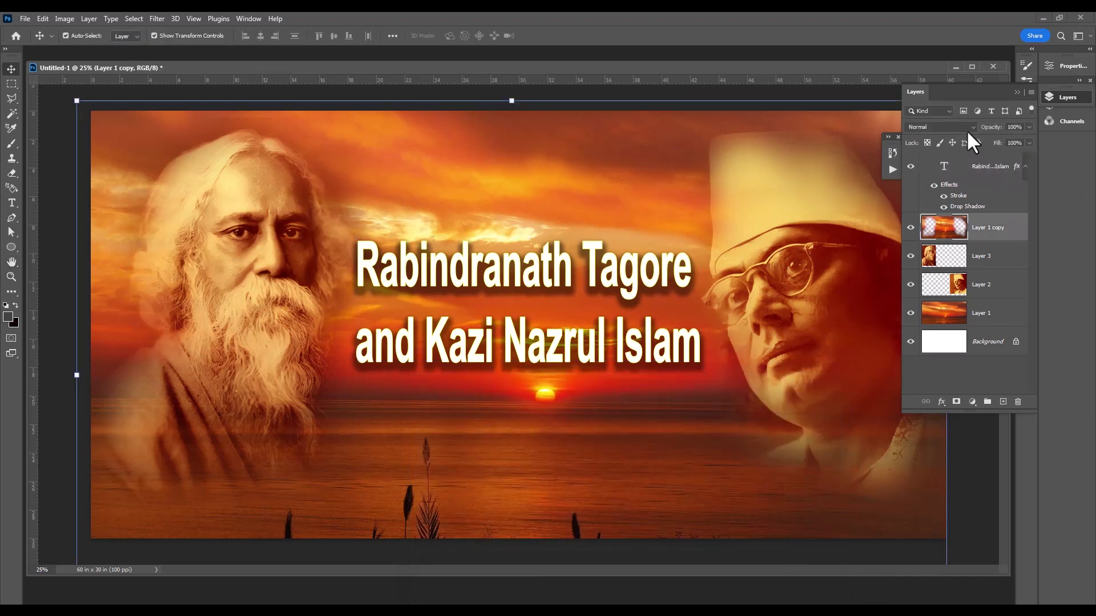
{"action": "left_click", "coordinate": [1018, 91]}
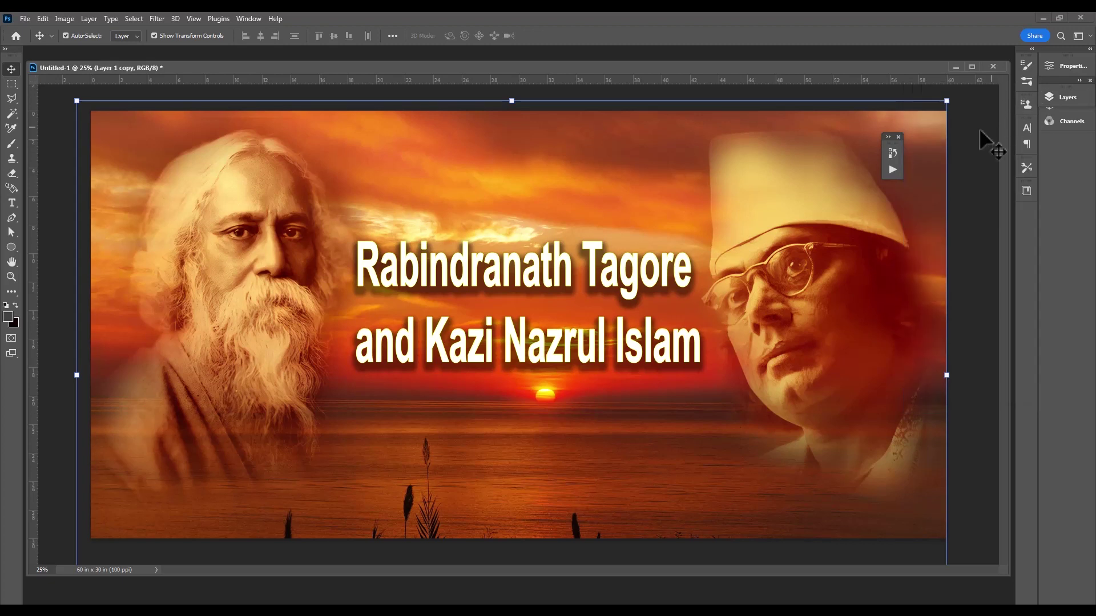
{"action": "left_click_drag", "start_coordinate": [830, 67], "coordinate": [825, 62]}
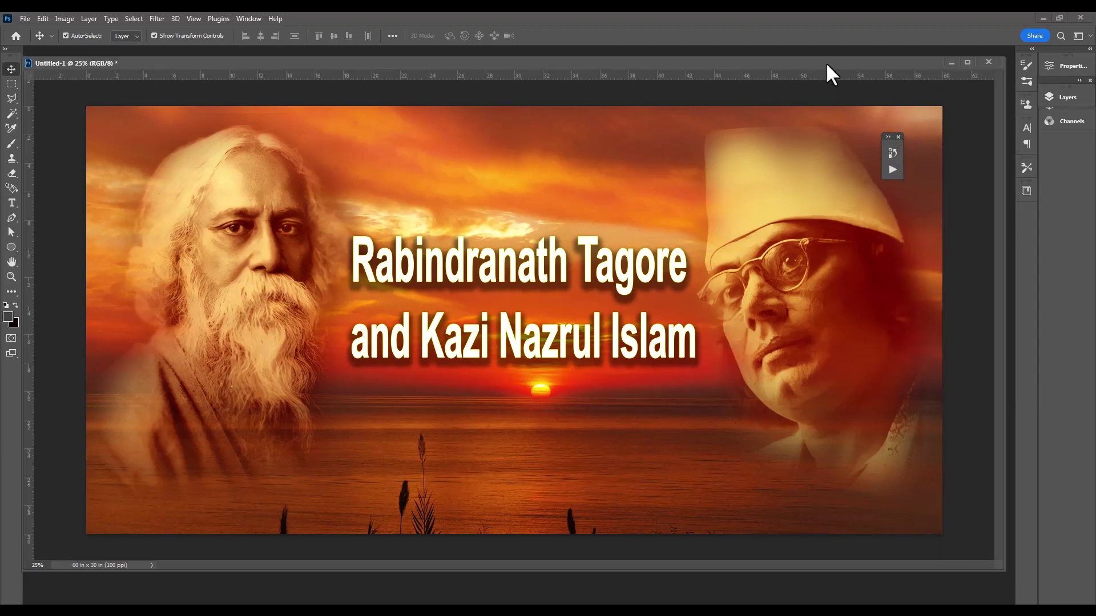